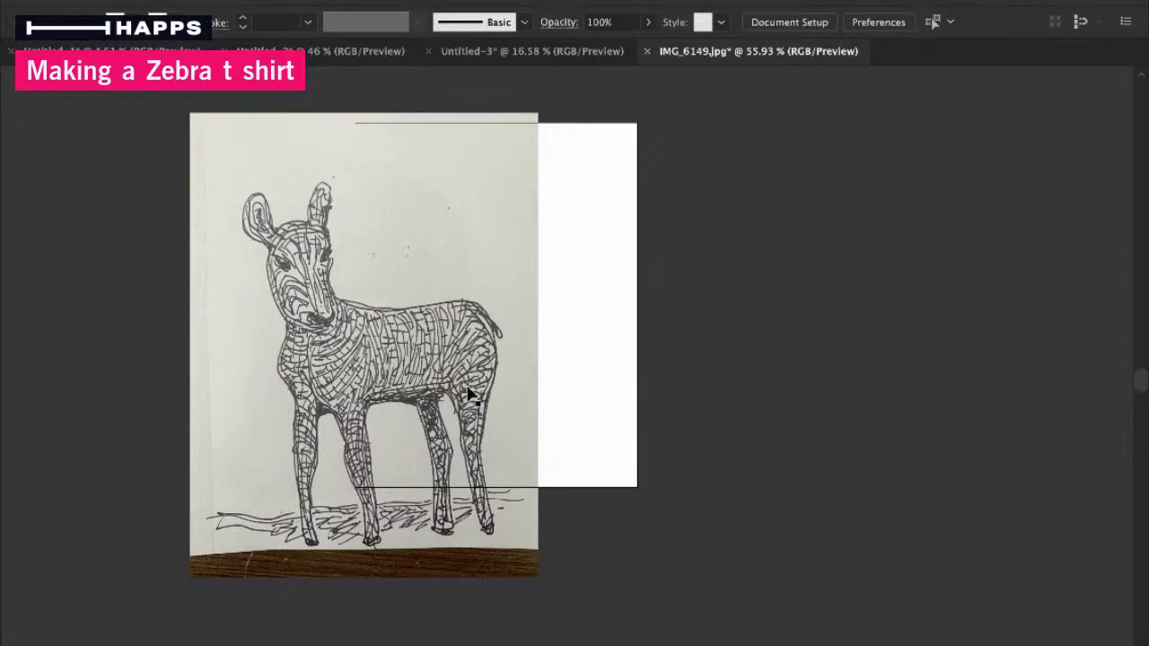
Move the zebra photo over the artboard so the sketch covers the whole page
{"action": "left_click_drag", "start_coordinate": [467, 395], "coordinate": [513, 397]}
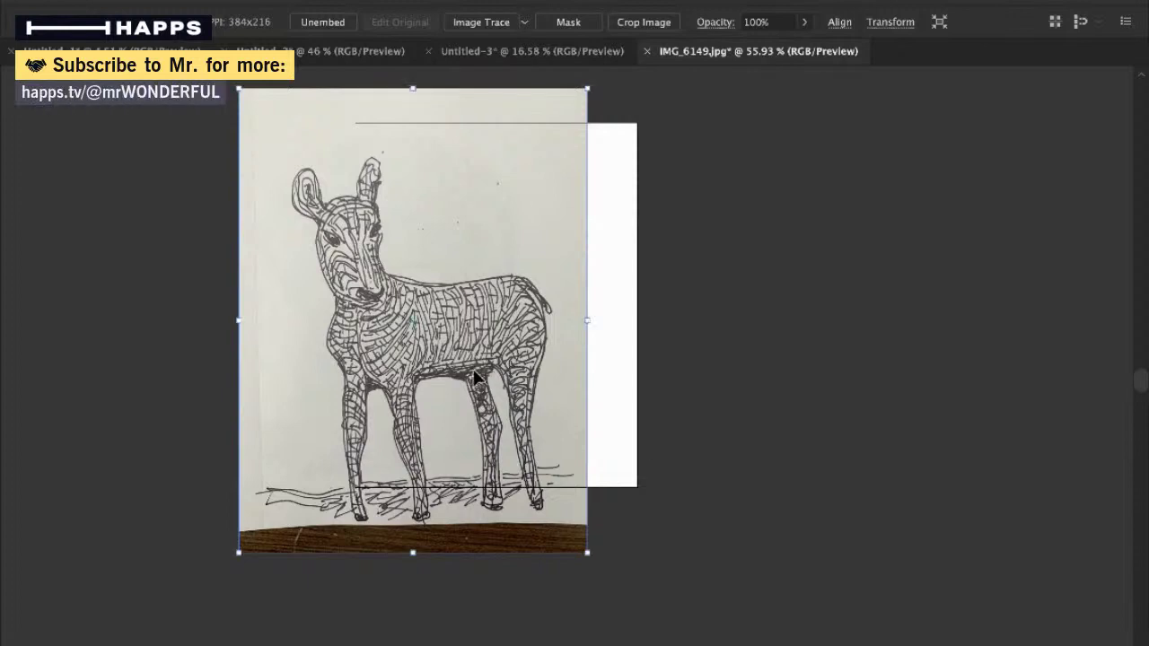
{"action": "left_click_drag", "start_coordinate": [476, 379], "coordinate": [534, 389]}
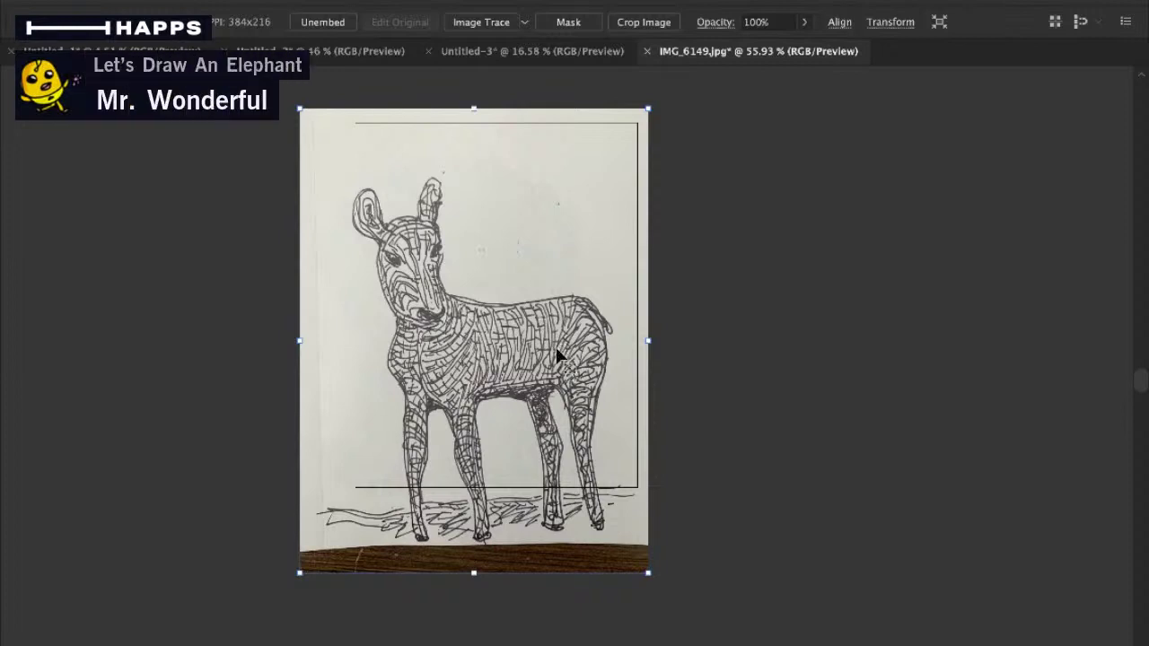
{"action": "left_click_drag", "start_coordinate": [589, 390], "coordinate": [526, 403]}
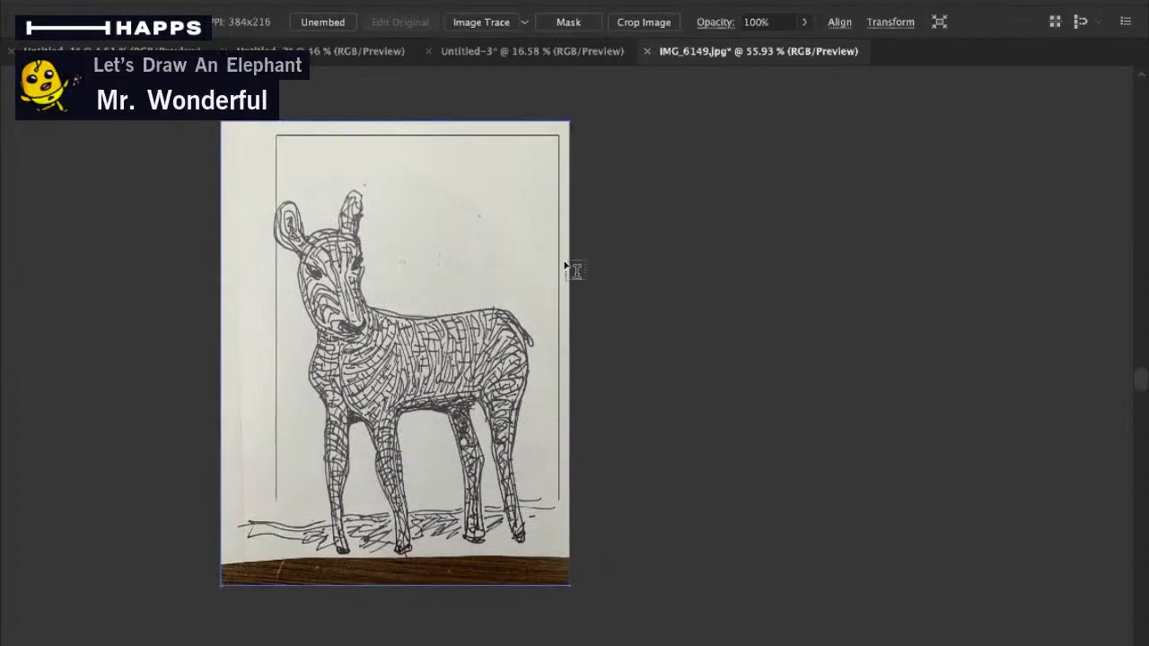
{"action": "left_click", "coordinate": [614, 198]}
{"action": "key", "text": "super+z"}
{"action": "key", "text": "n"}
{"action": "left_click_drag", "start_coordinate": [383, 362], "coordinate": [455, 341]}
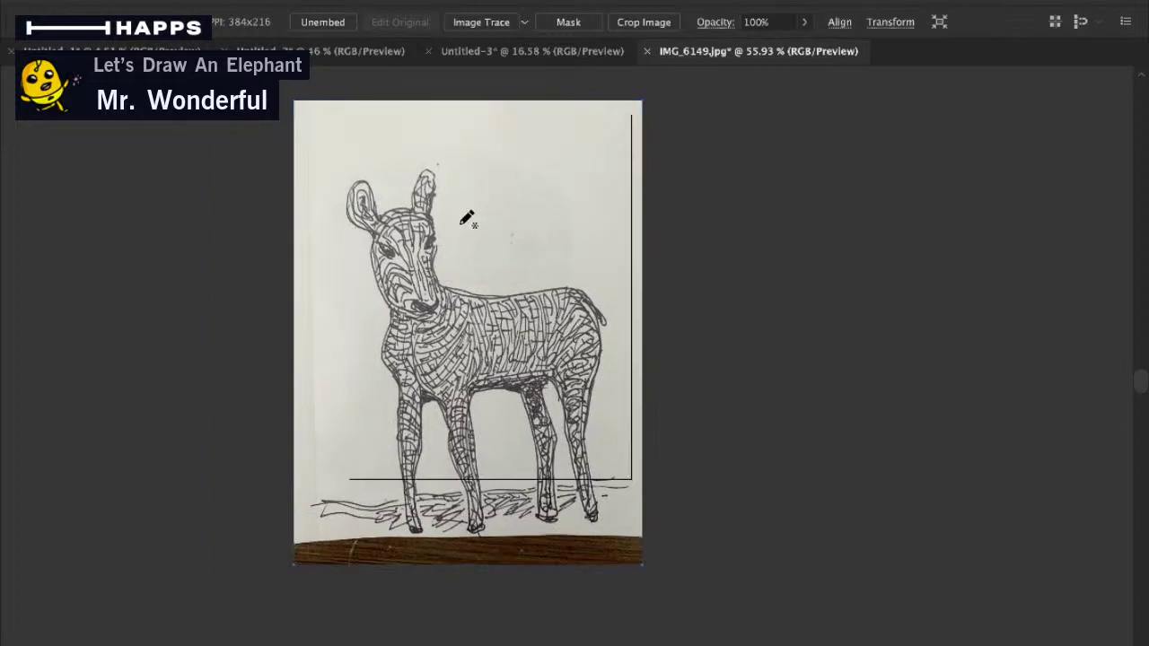
{"action": "mouse_move", "coordinate": [443, 188]}
{"action": "left_mouse_down"}
{"action": "mouse_move", "coordinate": [481, 195]}
{"action": "mouse_move", "coordinate": [468, 213]}
{"action": "mouse_move", "coordinate": [486, 222]}
{"action": "mouse_move", "coordinate": [444, 231]}
{"action": "mouse_move", "coordinate": [454, 205]}
{"action": "mouse_move", "coordinate": [443, 209]}
{"action": "mouse_move", "coordinate": [439, 193]}
{"action": "mouse_move", "coordinate": [484, 203]}
{"action": "mouse_move", "coordinate": [518, 234]}
{"action": "mouse_move", "coordinate": [518, 204]}
{"action": "left_mouse_up"}
{"action": "key", "text": "super+z"}
Draw the lettering "I ♥ ZEBRA'S" freehand with the Pencil as solid black shapes above the zebra's back, beside its head
{"action": "key", "text": "v"}
{"action": "left_click", "coordinate": [607, 233]}
{"action": "key", "text": "super+space"}
{"action": "left_click_drag", "start_coordinate": [499, 278], "coordinate": [540, 274]}
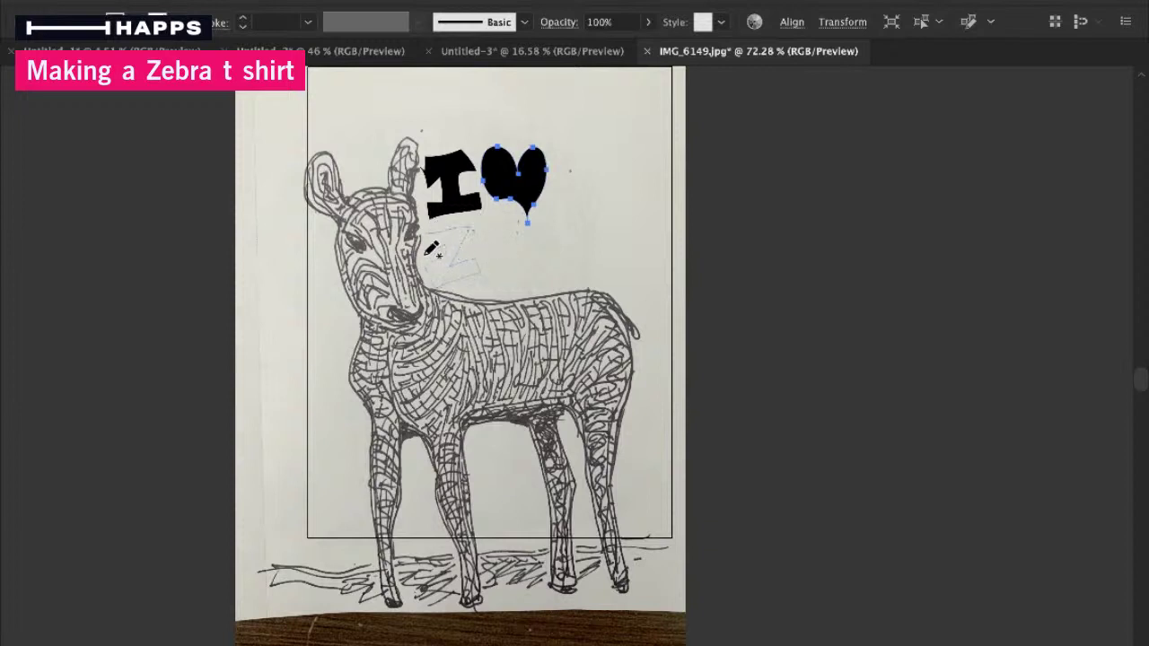
{"action": "mouse_move", "coordinate": [425, 255]}
{"action": "left_mouse_down"}
{"action": "mouse_move", "coordinate": [462, 235]}
{"action": "mouse_move", "coordinate": [448, 268]}
{"action": "mouse_move", "coordinate": [467, 261]}
{"action": "mouse_move", "coordinate": [476, 273]}
{"action": "mouse_move", "coordinate": [432, 241]}
{"action": "mouse_move", "coordinate": [460, 239]}
{"action": "mouse_move", "coordinate": [447, 263]}
{"action": "mouse_move", "coordinate": [477, 251]}
{"action": "mouse_move", "coordinate": [483, 265]}
{"action": "mouse_move", "coordinate": [444, 279]}
{"action": "mouse_move", "coordinate": [430, 242]}
{"action": "left_mouse_up"}
{"action": "key", "text": "super+z"}
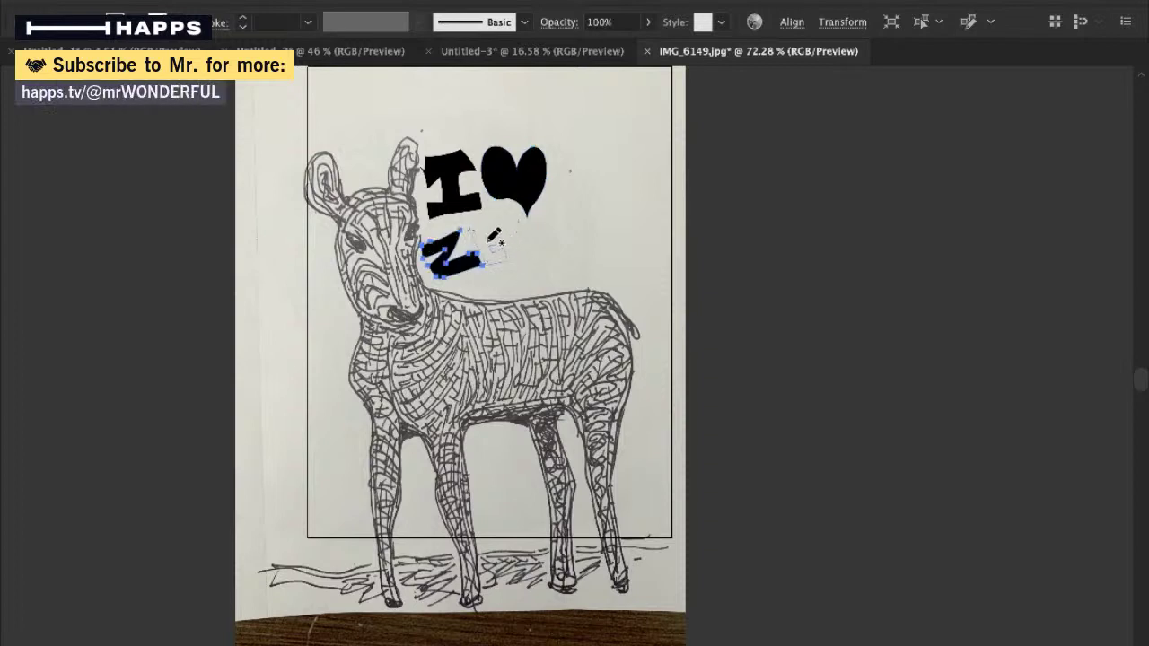
{"action": "mouse_move", "coordinate": [494, 227]}
{"action": "left_mouse_down"}
{"action": "mouse_move", "coordinate": [526, 243]}
{"action": "mouse_move", "coordinate": [535, 231]}
{"action": "mouse_move", "coordinate": [519, 220]}
{"action": "mouse_move", "coordinate": [556, 216]}
{"action": "mouse_move", "coordinate": [562, 251]}
{"action": "mouse_move", "coordinate": [551, 258]}
{"action": "mouse_move", "coordinate": [586, 206]}
{"action": "mouse_move", "coordinate": [615, 247]}
{"action": "mouse_move", "coordinate": [600, 253]}
{"action": "mouse_move", "coordinate": [586, 238]}
{"action": "mouse_move", "coordinate": [595, 199]}
{"action": "left_mouse_up"}
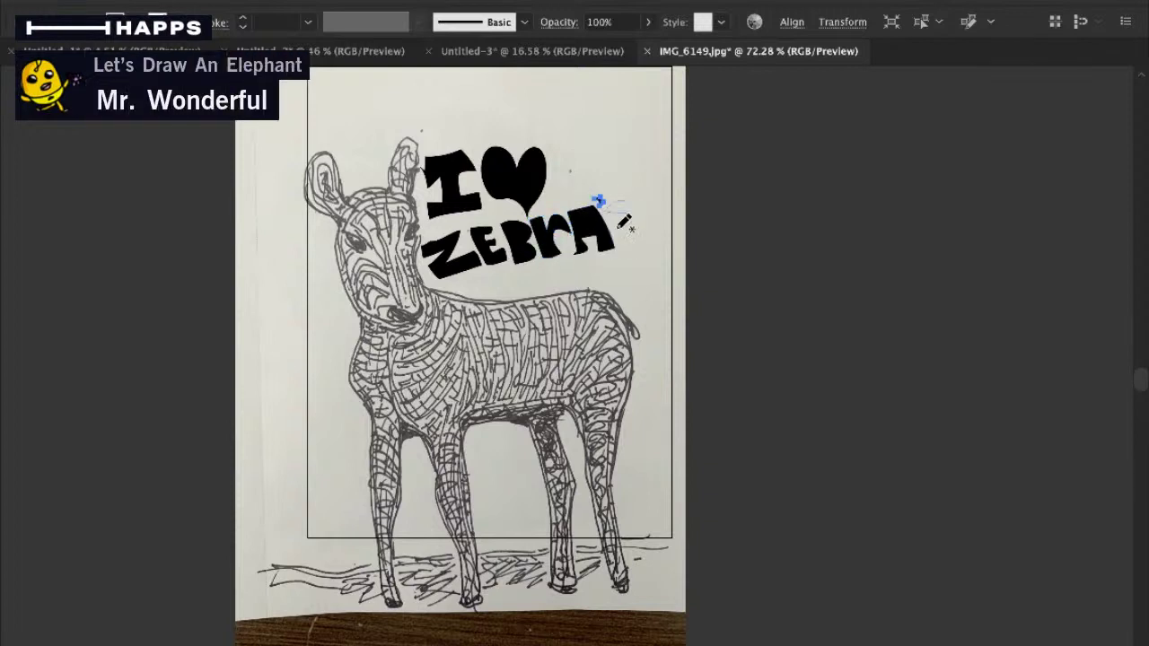
{"action": "left_click_drag", "start_coordinate": [634, 203], "coordinate": [635, 209]}
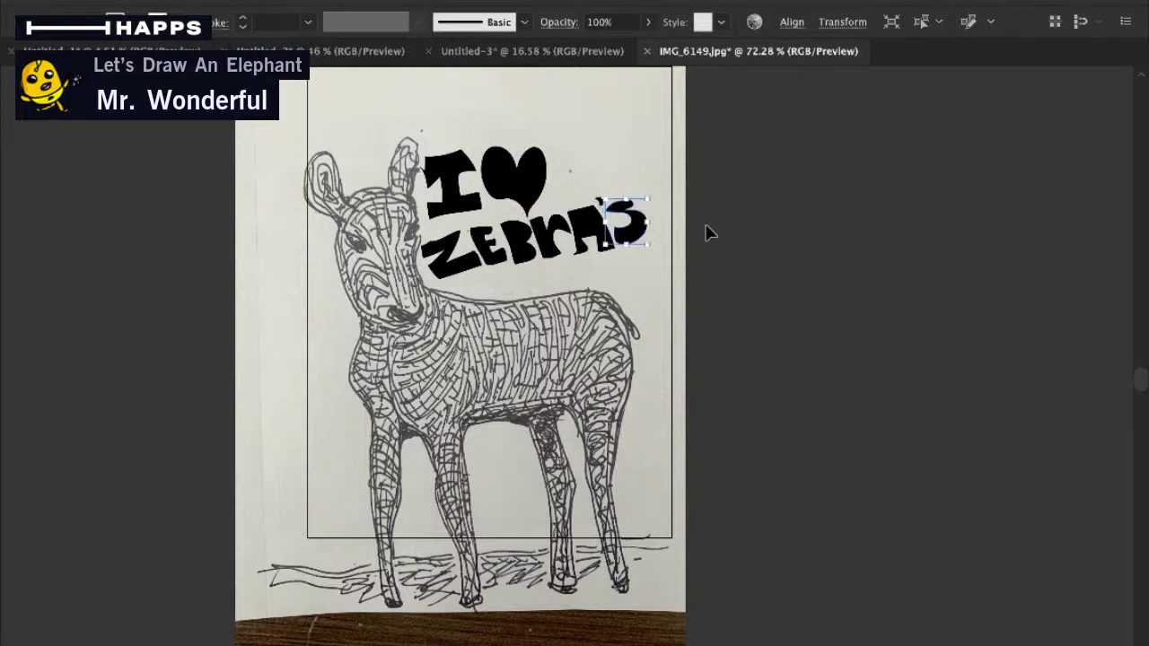
{"action": "left_click", "coordinate": [715, 231], "text": "super"}
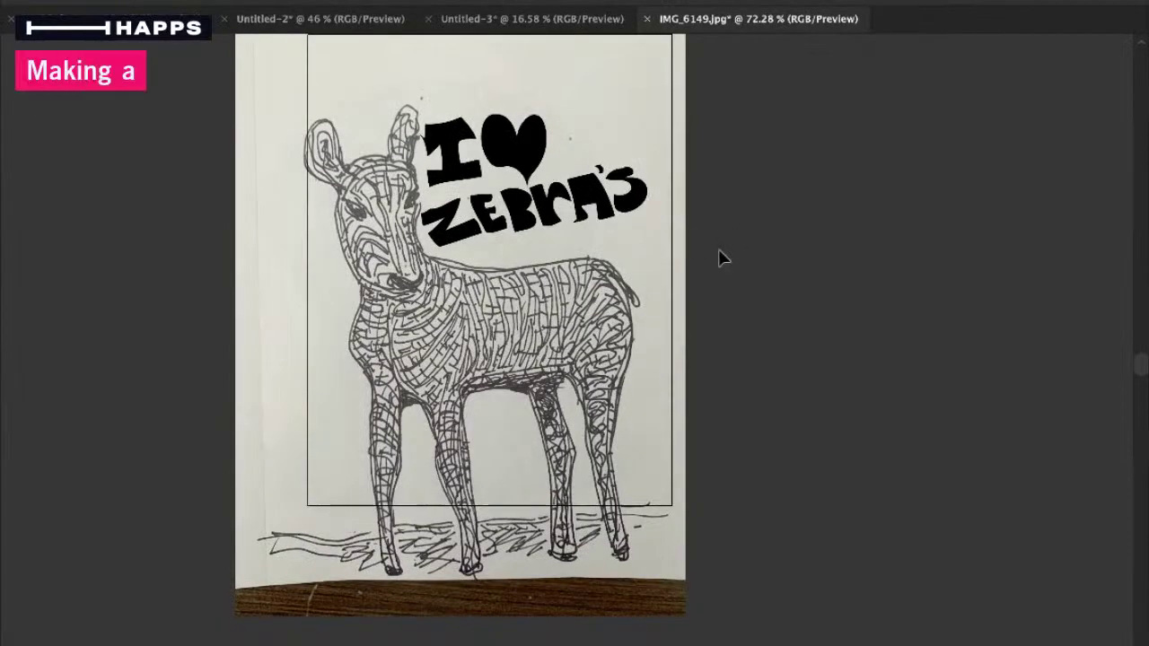
Reposition the individual letters of "ZEBRA'S" so they sit evenly spaced and closer together
{"action": "left_click", "coordinate": [450, 237]}
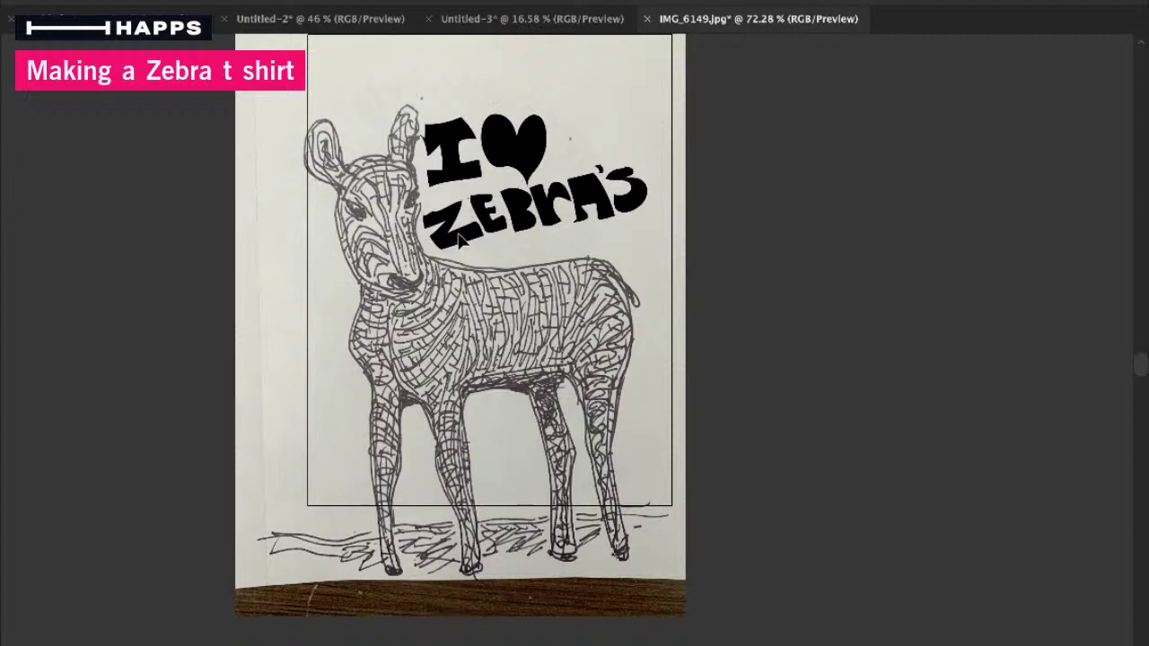
{"action": "key", "text": "z"}
{"action": "left_click_drag", "start_coordinate": [544, 253], "coordinate": [596, 254]}
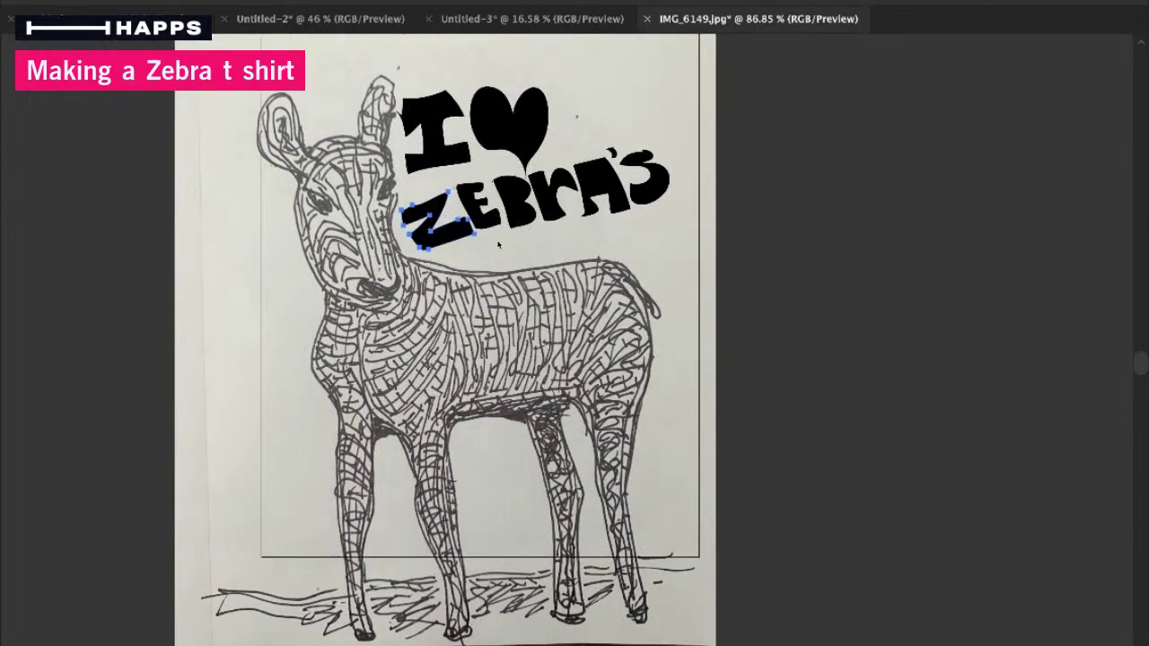
{"action": "key", "text": "v"}
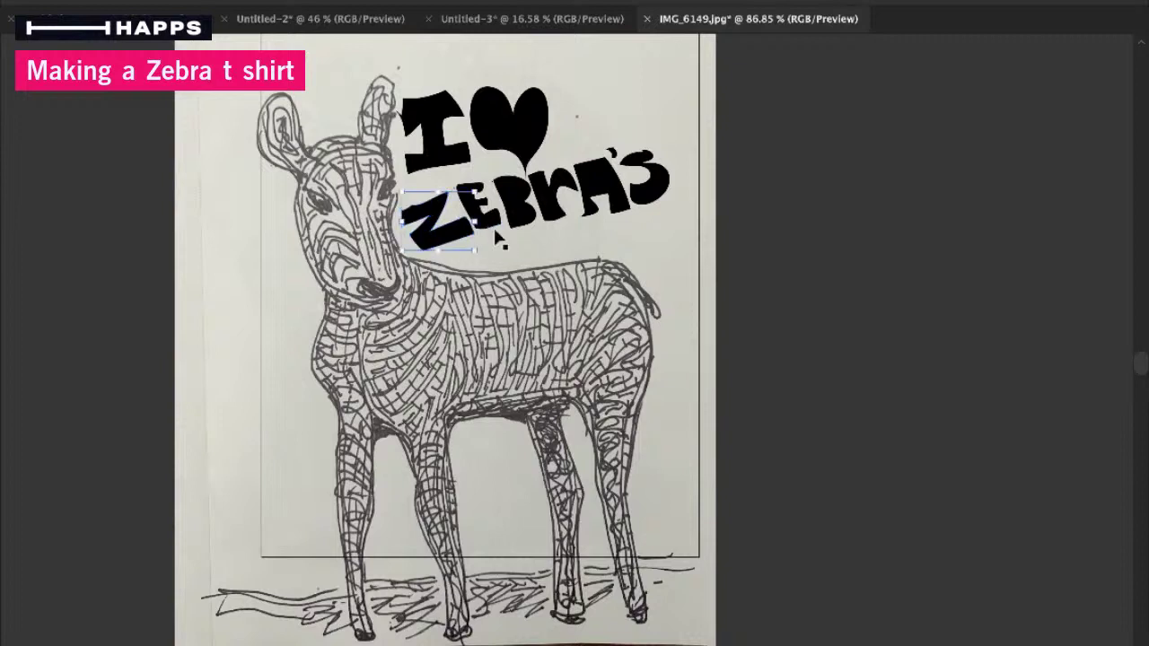
{"action": "left_click_drag", "start_coordinate": [494, 221], "coordinate": [548, 173]}
{"action": "left_click", "coordinate": [518, 215]}
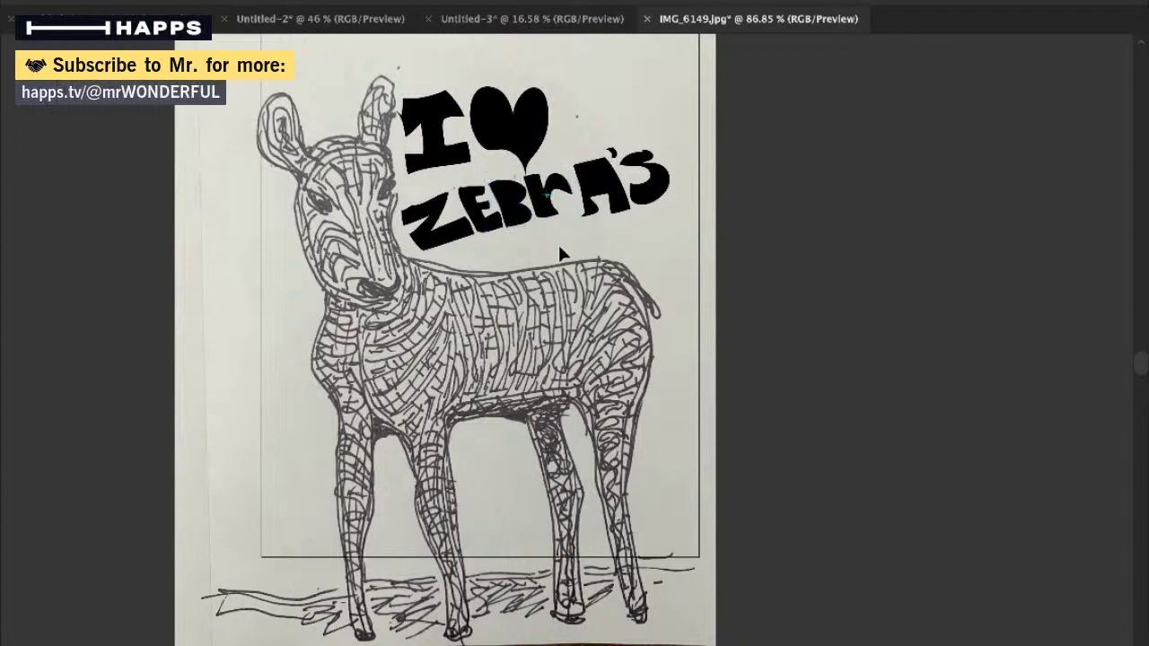
{"action": "mouse_move", "coordinate": [560, 245]}
{"action": "left_mouse_down"}
{"action": "mouse_move", "coordinate": [547, 212]}
{"action": "mouse_move", "coordinate": [598, 184]}
{"action": "left_mouse_up"}
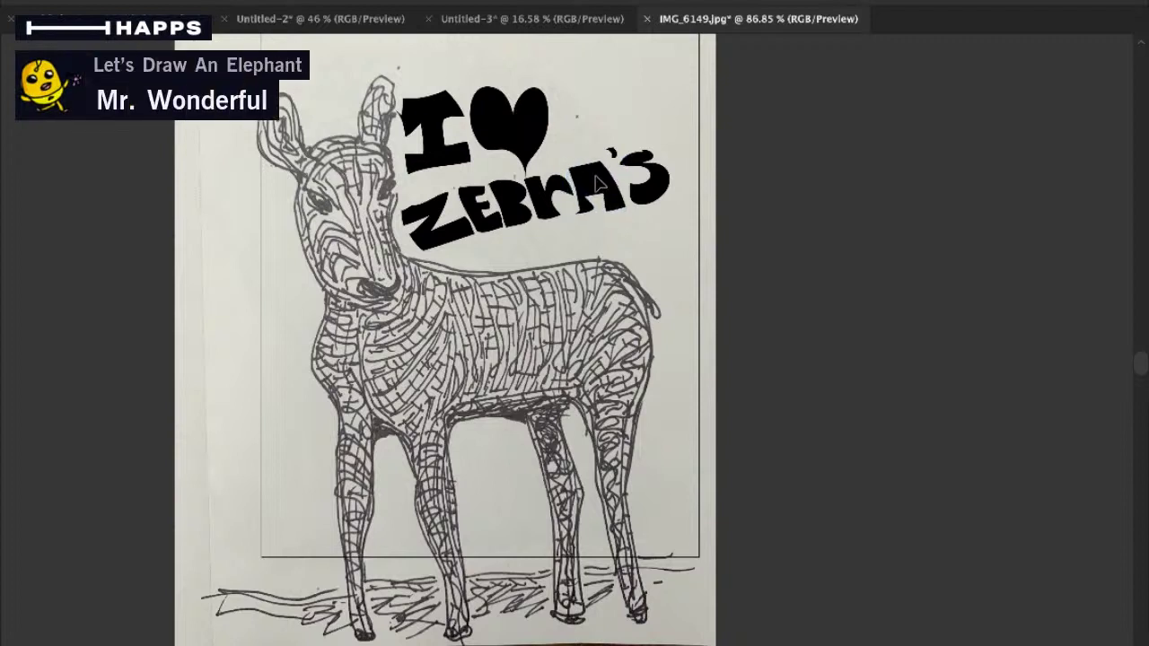
{"action": "left_click", "coordinate": [660, 192]}
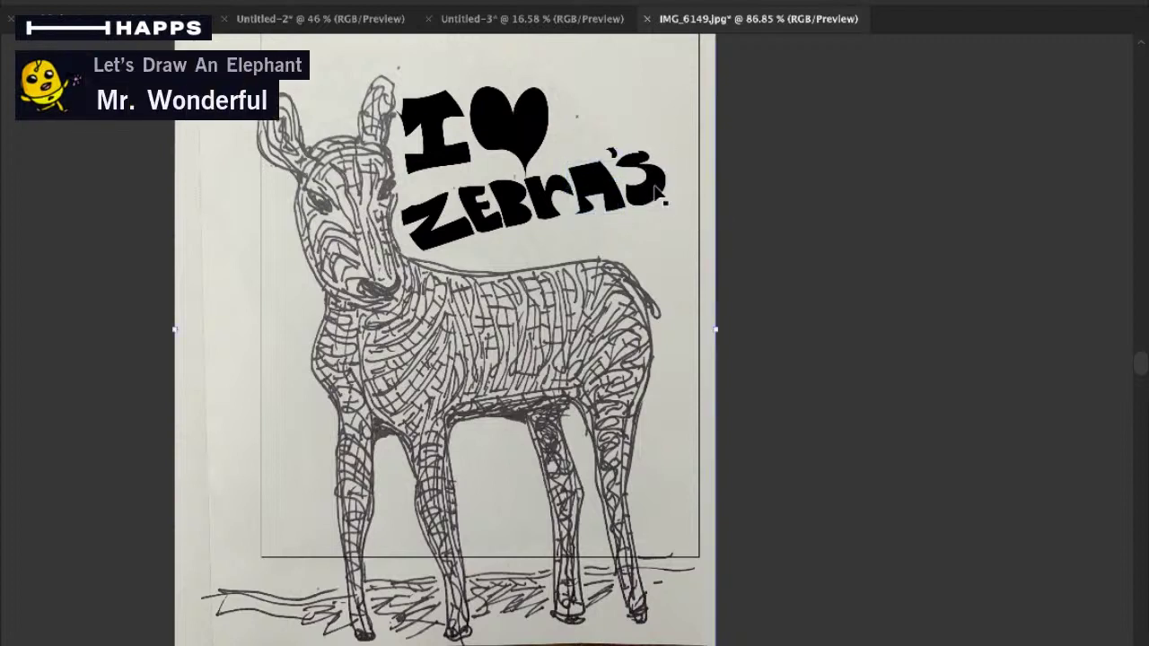
{"action": "left_click", "coordinate": [615, 158]}
{"action": "left_click", "coordinate": [590, 167]}
Move the heart and the letter I slightly down and to the right, nearer to the word "ZEBRA'S"
{"action": "left_click", "coordinate": [524, 146]}
{"action": "left_click_drag", "start_coordinate": [549, 180], "coordinate": [556, 160]}
{"action": "left_click_drag", "start_coordinate": [536, 122], "coordinate": [553, 145]}
{"action": "left_click", "coordinate": [679, 184]}
{"action": "mouse_move", "coordinate": [448, 148]}
{"action": "left_mouse_down"}
{"action": "mouse_move", "coordinate": [463, 162]}
{"action": "mouse_move", "coordinate": [463, 146]}
{"action": "left_mouse_up"}
{"action": "left_click_drag", "start_coordinate": [690, 191], "coordinate": [687, 183]}
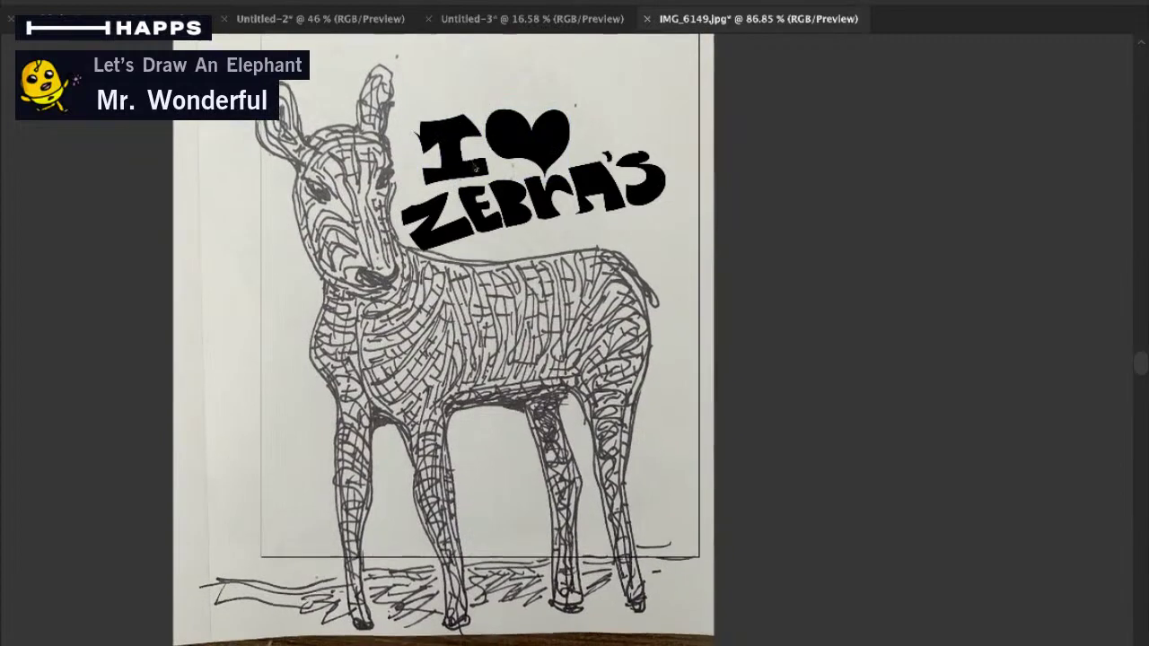
{"action": "key", "text": "super+z"}
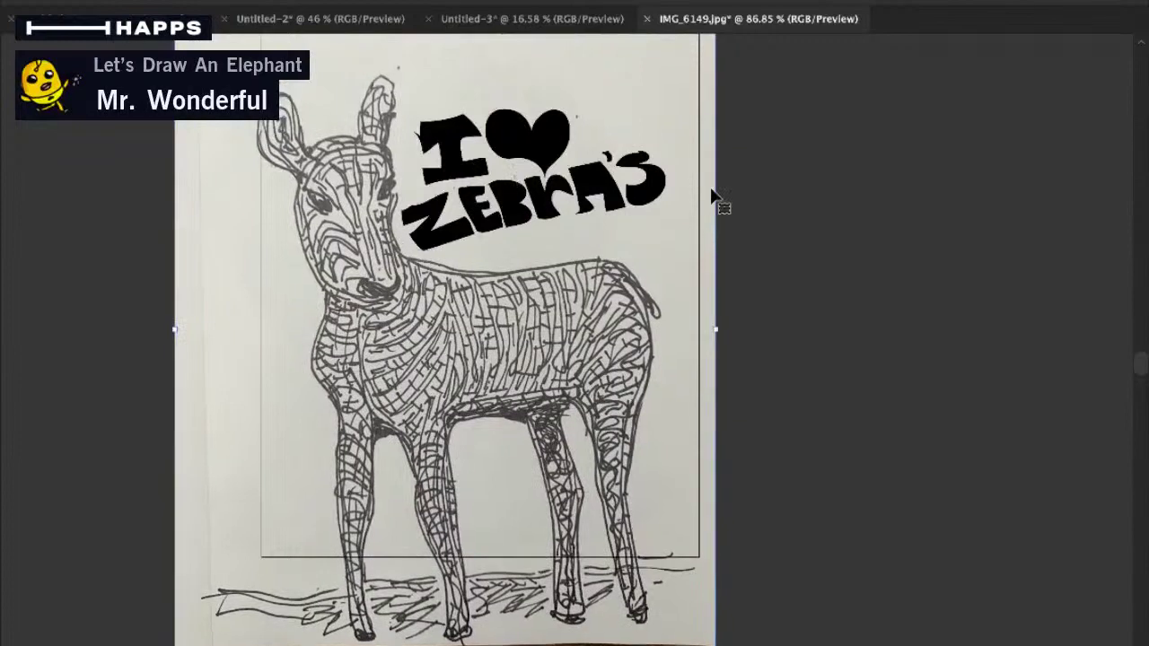
Move the zebra photo off the artboard to its left, leaving only the lettering on the page
{"action": "left_click", "coordinate": [459, 171]}
{"action": "left_click", "coordinate": [756, 254]}
{"action": "key", "text": "z"}
{"action": "left_click_drag", "start_coordinate": [775, 296], "coordinate": [359, 321]}
{"action": "key", "text": "v"}
{"action": "left_click_drag", "start_coordinate": [528, 143], "coordinate": [739, 347]}
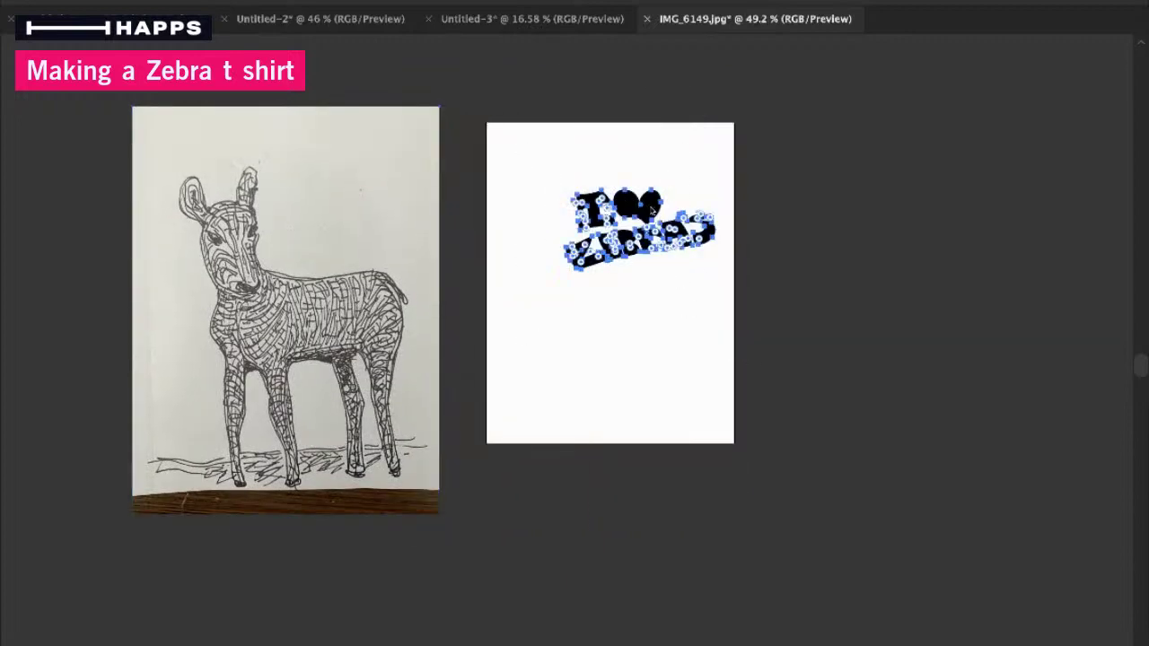
{"action": "left_click", "coordinate": [687, 328]}
{"action": "left_click_drag", "start_coordinate": [517, 380], "coordinate": [491, 379]}
{"action": "left_click", "coordinate": [532, 474]}
Show the artwork in outline view and delete the stray path segment at the upper-left corner of the letter I
{"action": "key", "text": "z"}
{"action": "mouse_move", "coordinate": [612, 208]}
{"action": "left_mouse_down"}
{"action": "mouse_move", "coordinate": [802, 233]}
{"action": "mouse_move", "coordinate": [692, 293]}
{"action": "left_mouse_up"}
{"action": "key", "text": "v"}
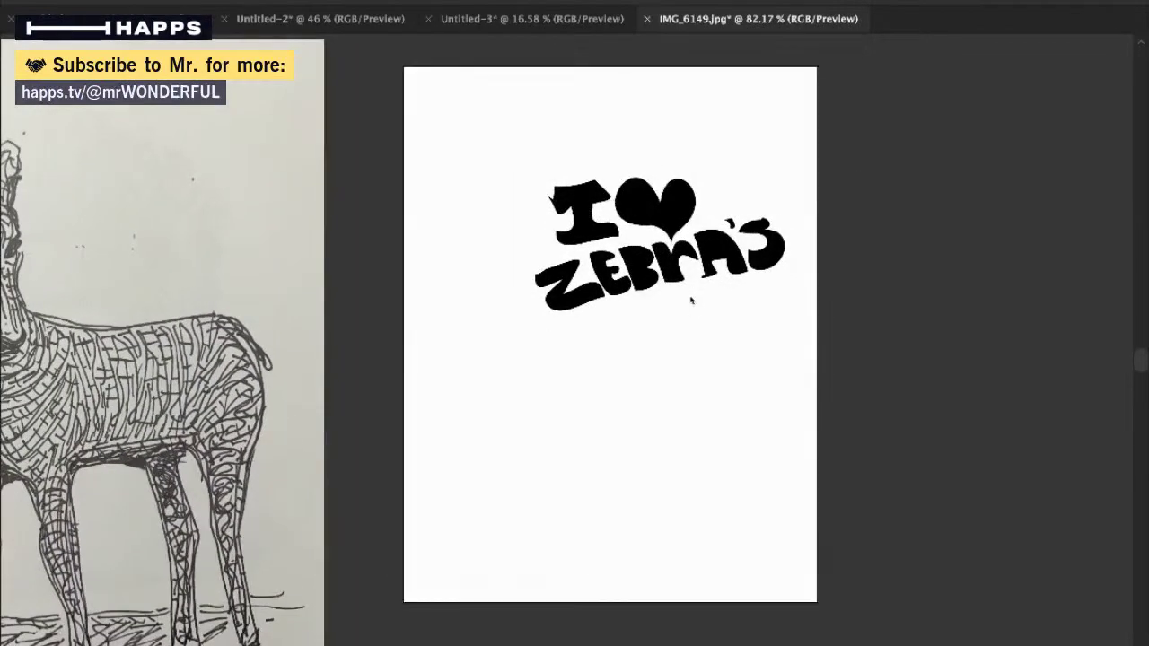
{"action": "key", "text": "super+y"}
{"action": "key", "text": "z"}
{"action": "left_click_drag", "start_coordinate": [575, 194], "coordinate": [468, 180]}
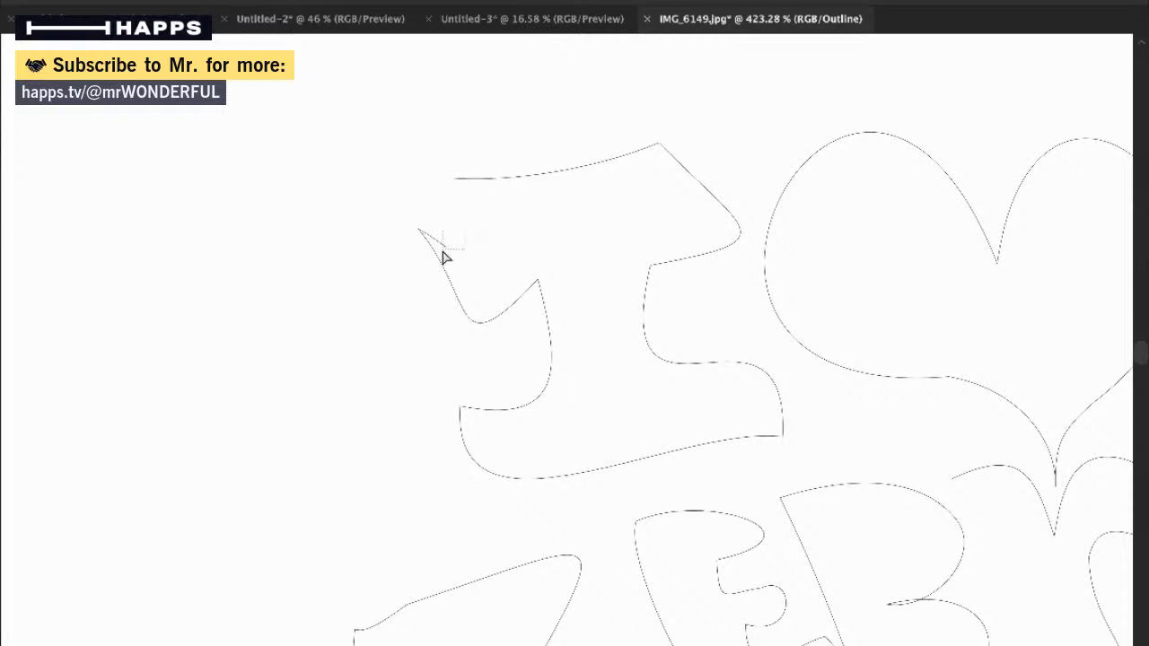
{"action": "left_click_drag", "start_coordinate": [443, 253], "coordinate": [441, 260]}
{"action": "key", "text": "Delete"}
Join the two open ends of the letter I and round the corners at its upper left
{"action": "left_click", "coordinate": [402, 239]}
{"action": "left_click_drag", "start_coordinate": [402, 167], "coordinate": [485, 265]}
{"action": "key", "text": "v"}
{"action": "key", "text": "ctrl+j"}
{"action": "key", "text": "a"}
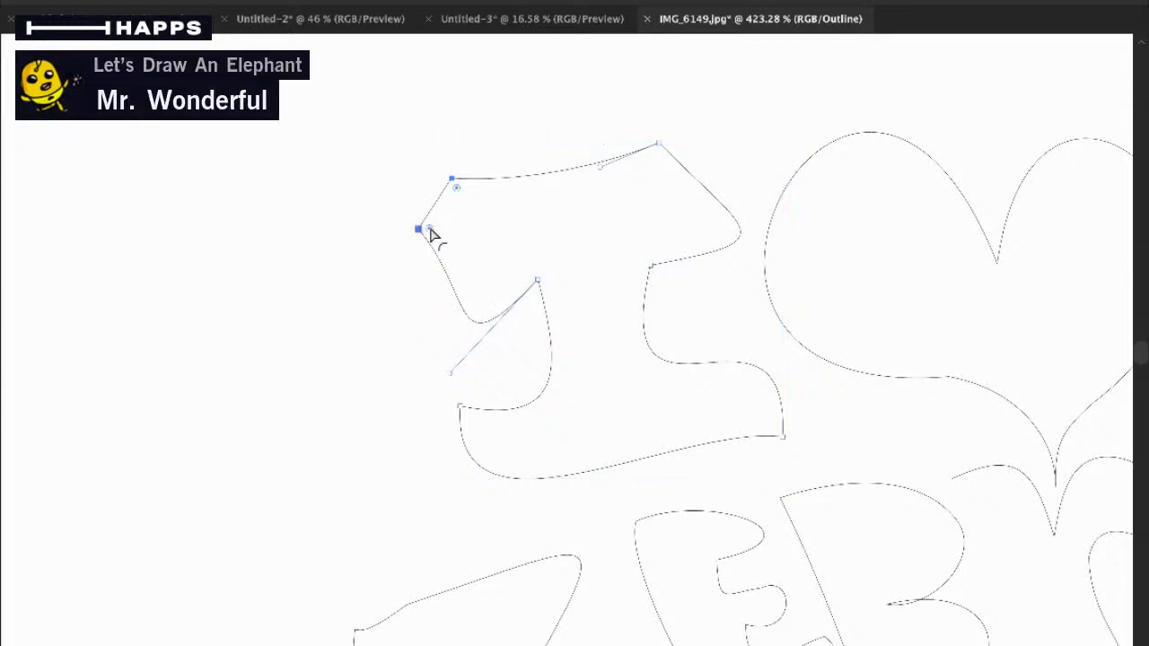
{"action": "left_click_drag", "start_coordinate": [430, 230], "coordinate": [474, 260]}
Join the two open end points of the letter r to close its left side with a straight segment
{"action": "left_click_drag", "start_coordinate": [507, 392], "coordinate": [320, 274]}
{"action": "left_click_drag", "start_coordinate": [594, 345], "coordinate": [604, 345]}
{"action": "scroll", "coordinate": [616, 392], "scroll_direction": "down", "scroll_amount": 5}
{"action": "scroll", "coordinate": [661, 410], "scroll_direction": "up", "scroll_amount": 5}
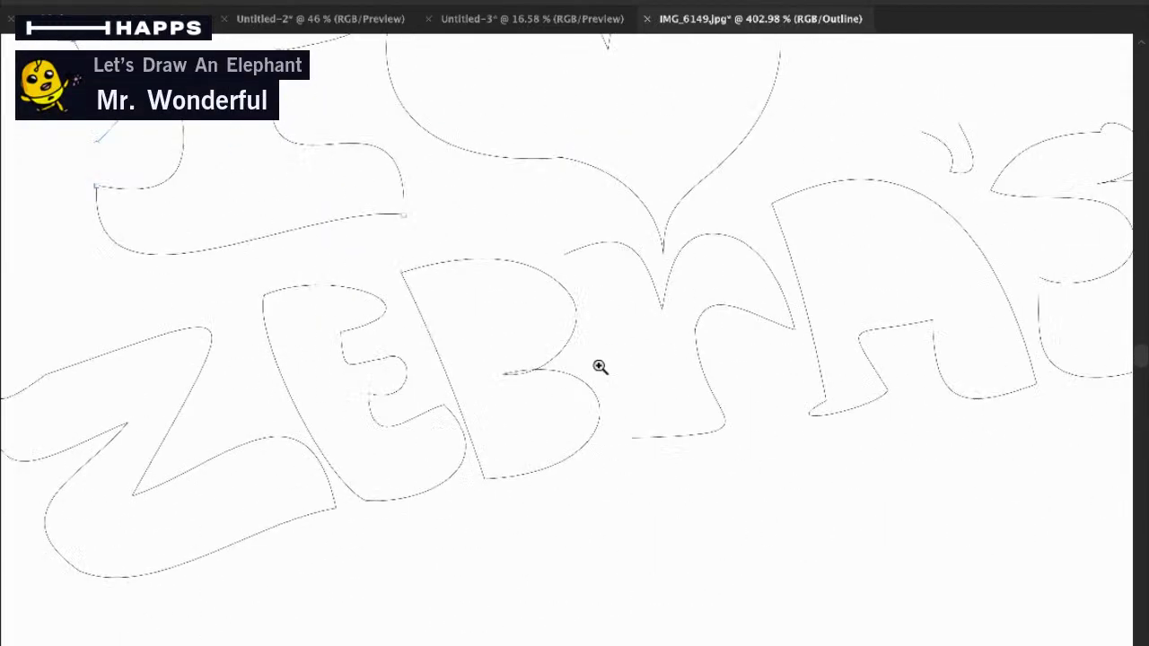
{"action": "scroll", "coordinate": [636, 379], "scroll_direction": "down", "scroll_amount": 1}
{"action": "left_click", "coordinate": [573, 270]}
{"action": "left_click", "coordinate": [632, 433]}
{"action": "key", "text": "v"}
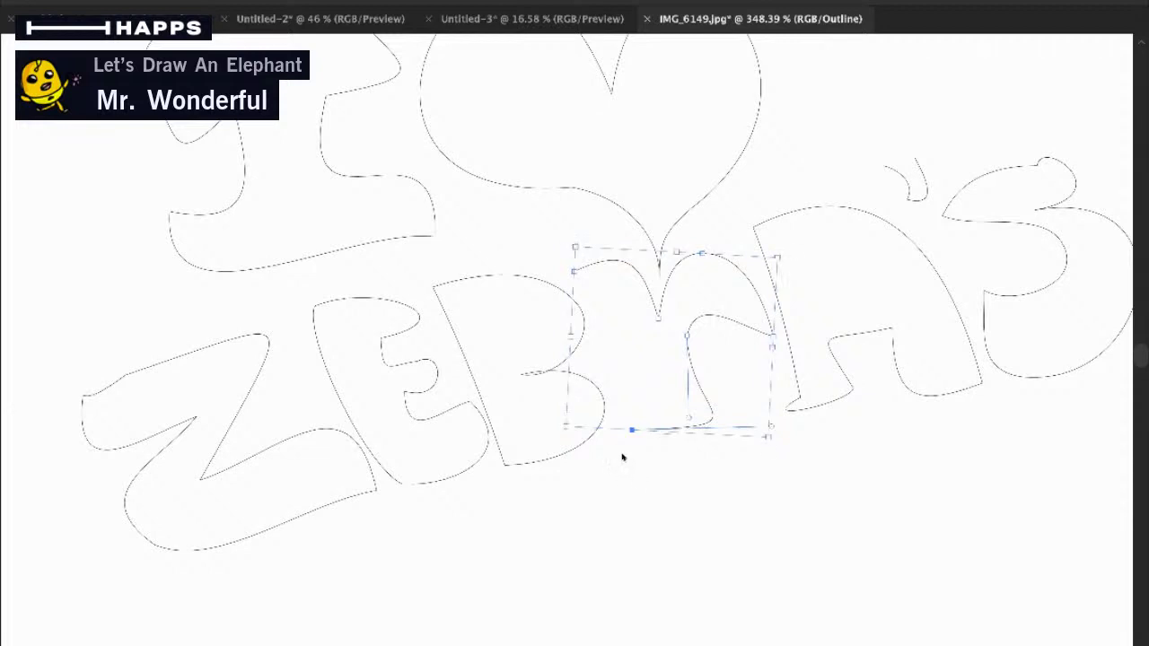
{"action": "key", "text": "a"}
{"action": "key", "text": "v"}
{"action": "left_click", "coordinate": [624, 438]}
{"action": "key", "text": "a"}
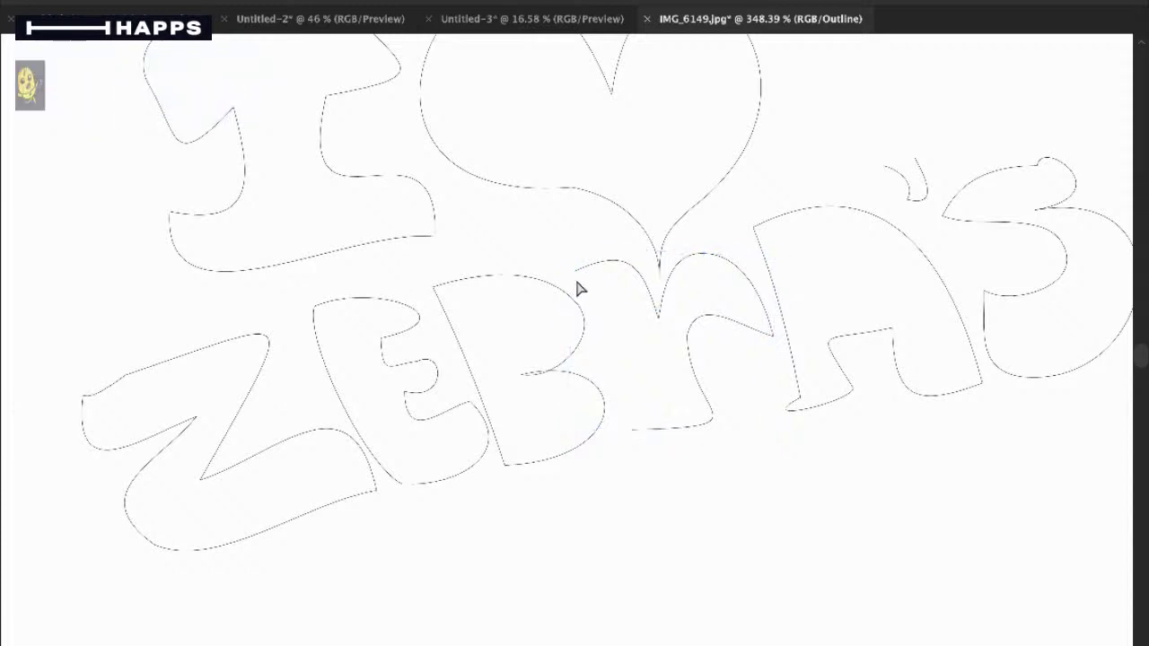
{"action": "left_click", "coordinate": [575, 271]}
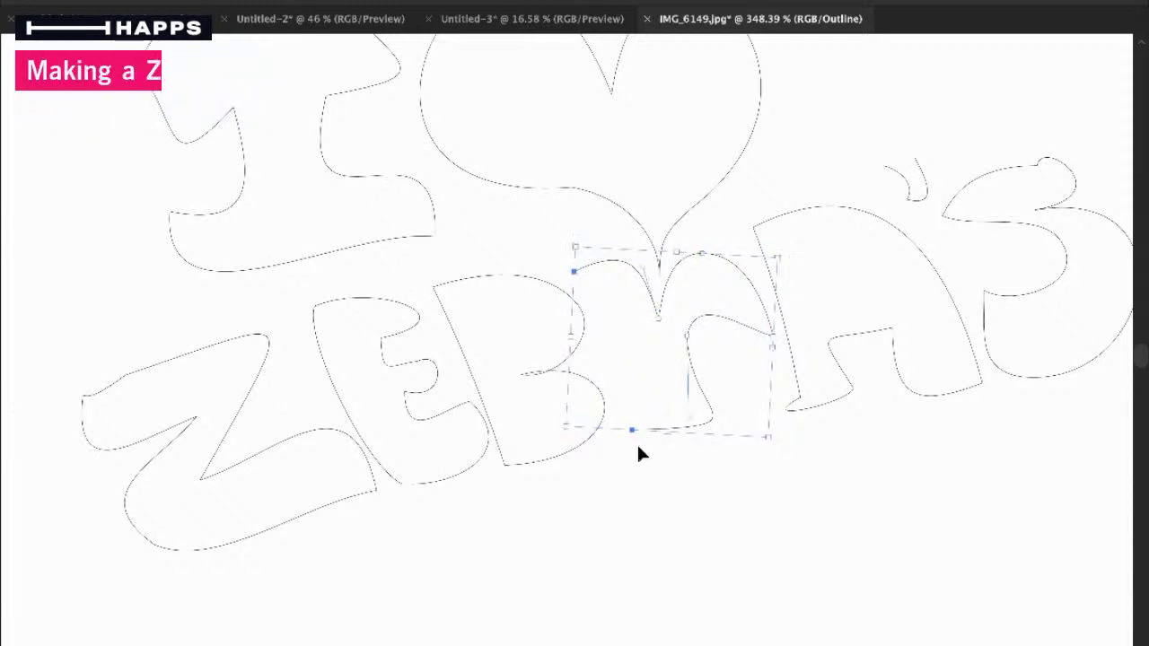
{"action": "key", "text": "super+j"}
{"action": "left_click", "coordinate": [643, 475]}
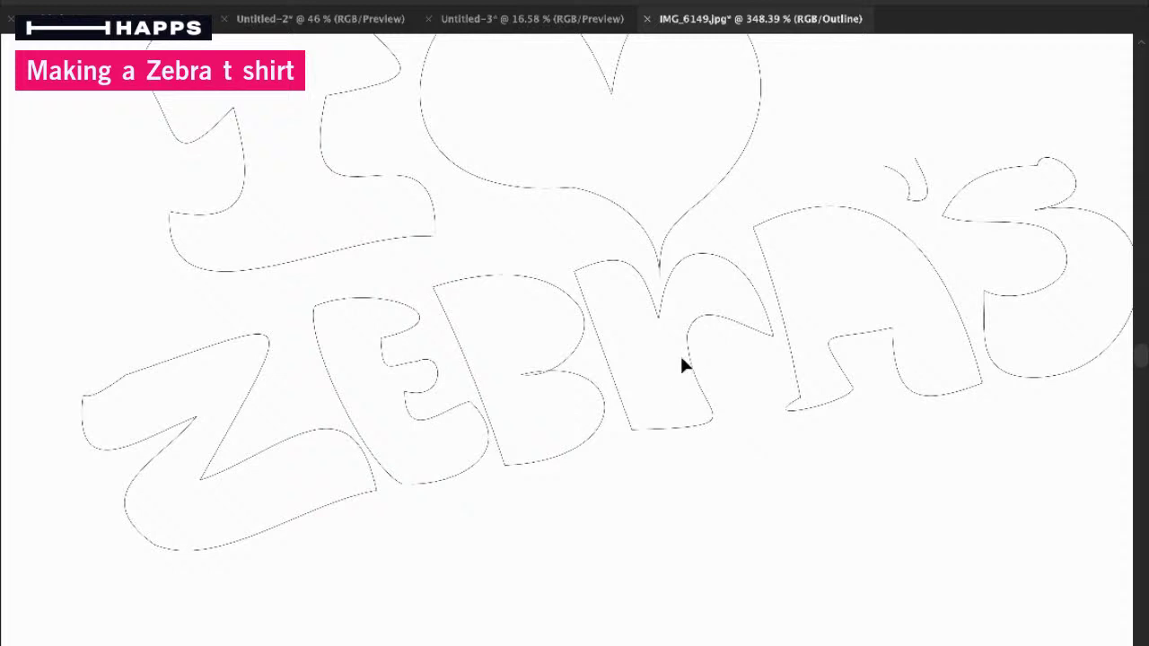
Join the open ends of the apostrophe and return the artwork to preview view
{"action": "left_click_drag", "start_coordinate": [878, 157], "coordinate": [920, 169]}
{"action": "key", "text": "super+y"}
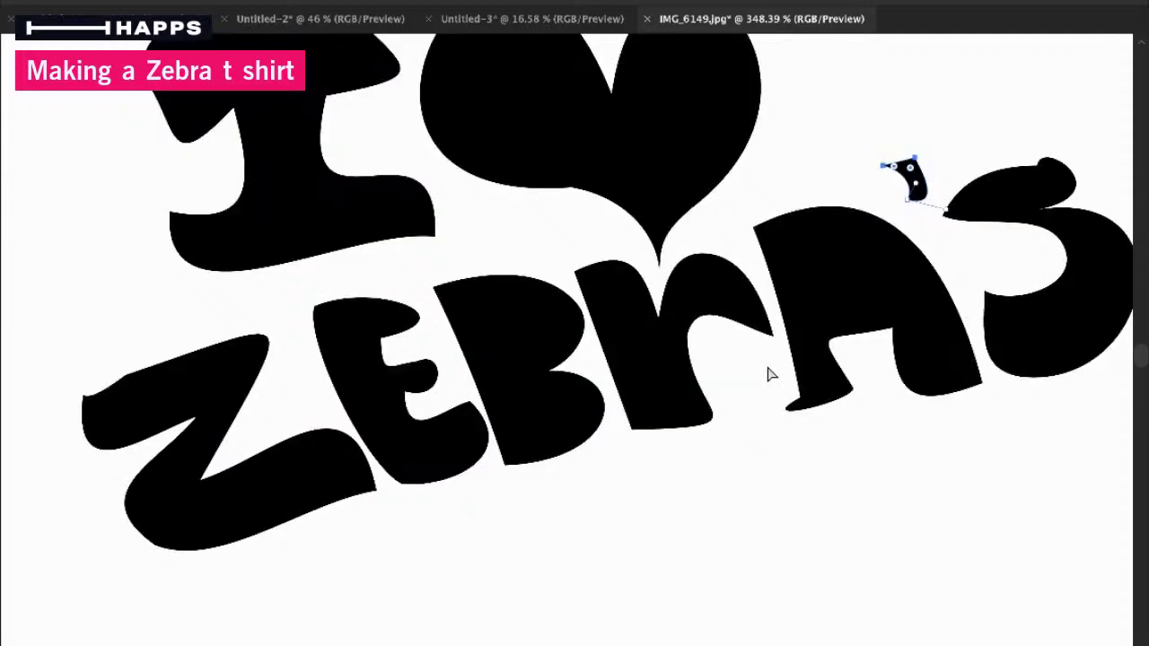
{"action": "left_click", "coordinate": [627, 496]}
Round the corners of the letters B and r
{"action": "left_click", "coordinate": [482, 325]}
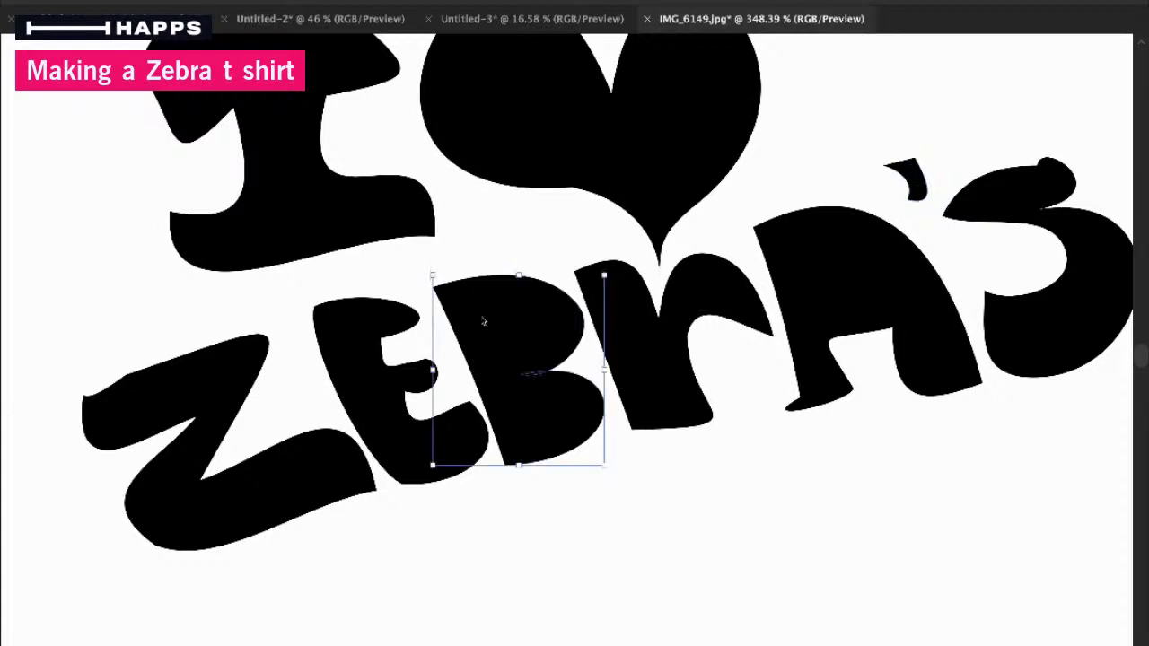
{"action": "key", "text": "a"}
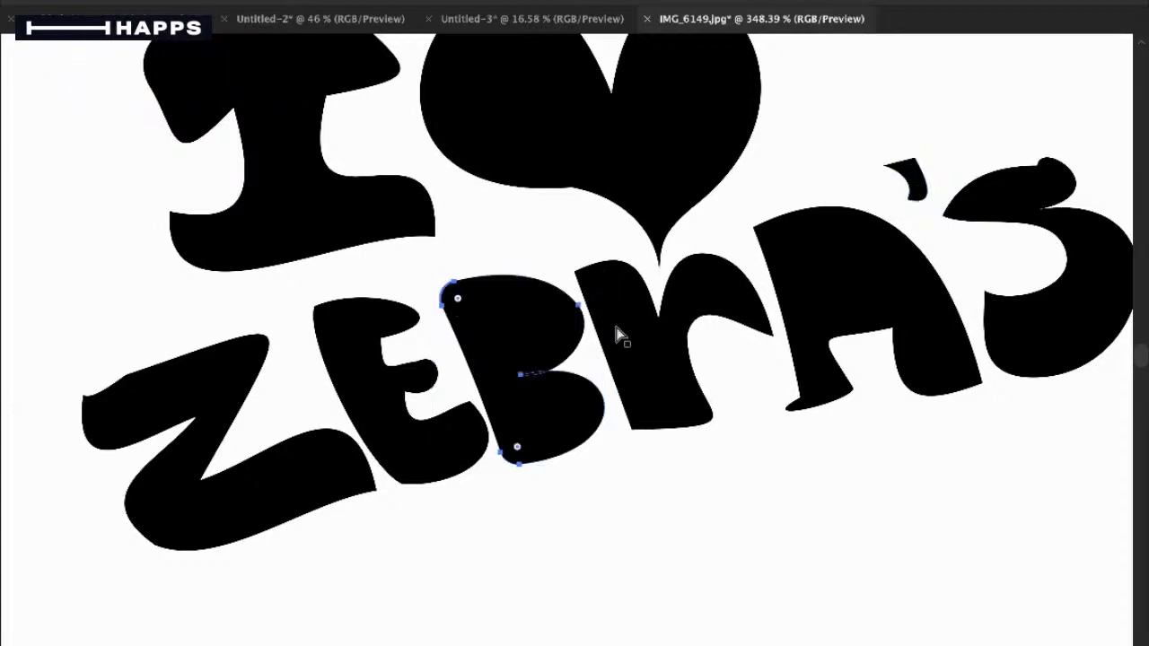
{"action": "left_click", "coordinate": [643, 375]}
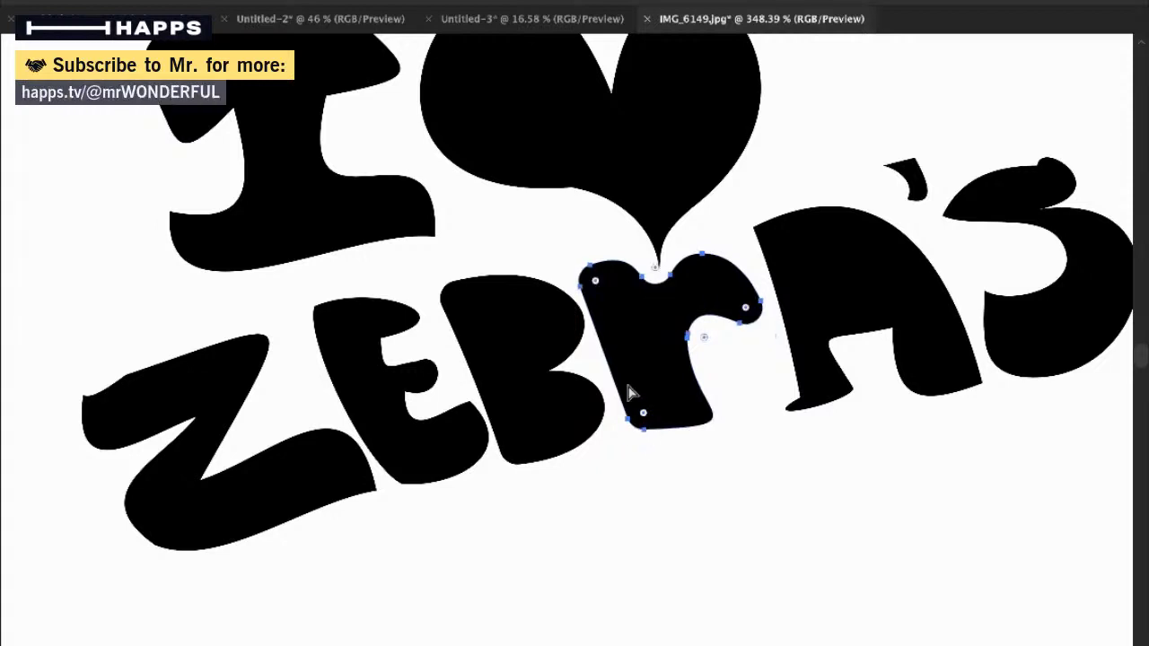
{"action": "left_click", "coordinate": [648, 483]}
Round the corners of the letter A
{"action": "left_click", "coordinate": [667, 177]}
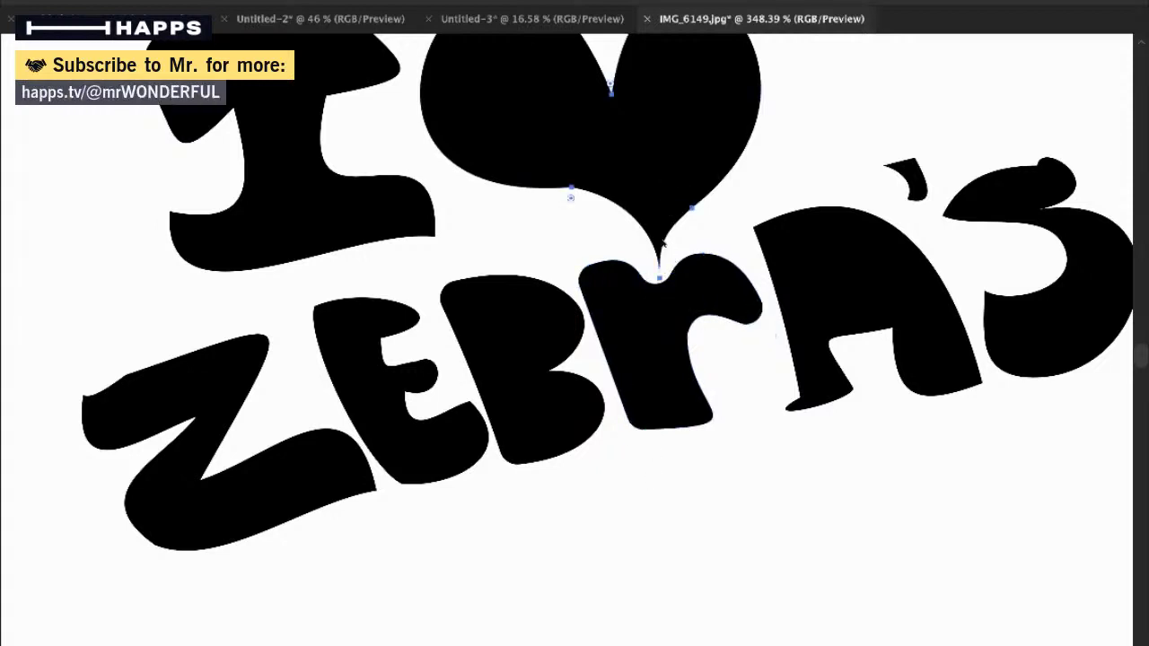
{"action": "left_click", "coordinate": [779, 270]}
{"action": "left_click_drag", "start_coordinate": [764, 232], "coordinate": [770, 238]}
{"action": "left_click", "coordinate": [741, 397]}
Tighten the word's spacing by nudging the A and S to the left and the Z to the right
{"action": "left_click_drag", "start_coordinate": [815, 322], "coordinate": [807, 328]}
{"action": "left_click_drag", "start_coordinate": [1020, 337], "coordinate": [1006, 341]}
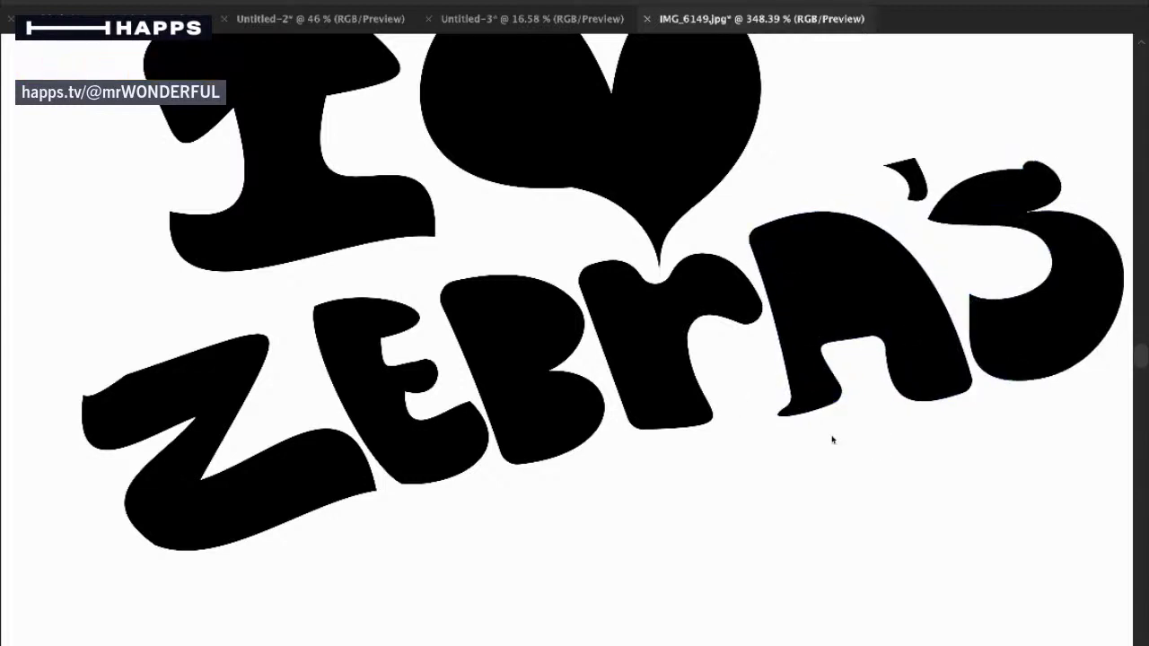
{"action": "left_click_drag", "start_coordinate": [279, 492], "coordinate": [283, 496]}
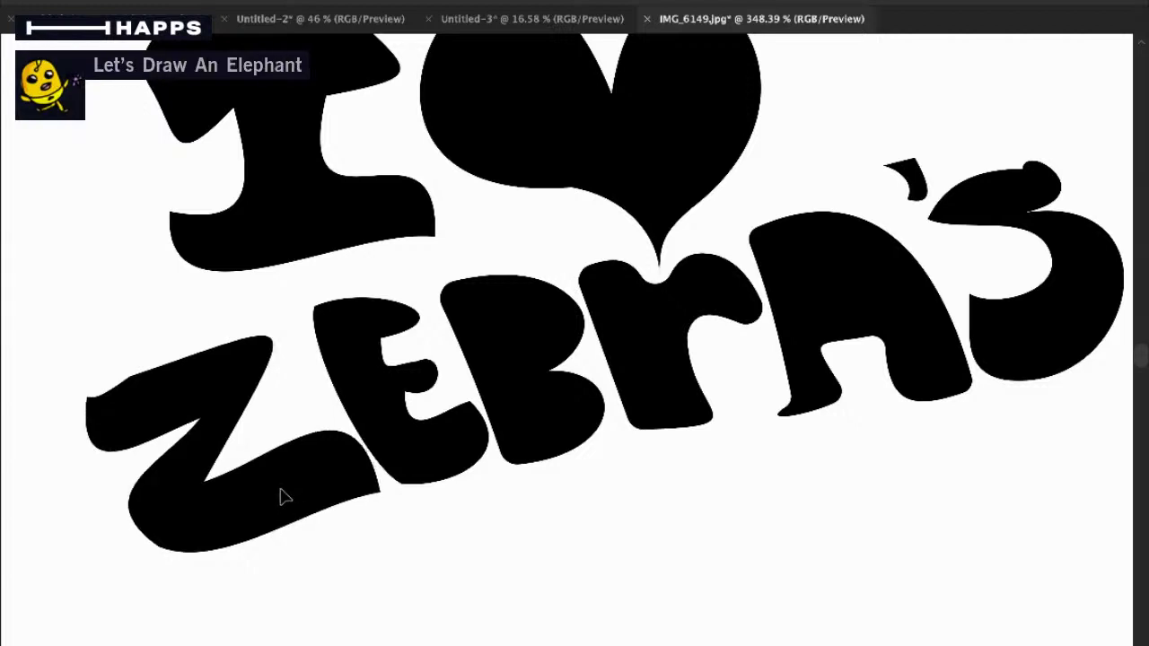
Round the corners of the letter E
{"action": "left_click", "coordinate": [335, 343]}
{"action": "left_click_drag", "start_coordinate": [323, 313], "coordinate": [330, 320]}
{"action": "left_click_drag", "start_coordinate": [621, 469], "coordinate": [431, 498]}
{"action": "scroll", "coordinate": [431, 498], "scroll_direction": "down", "scroll_amount": 4}
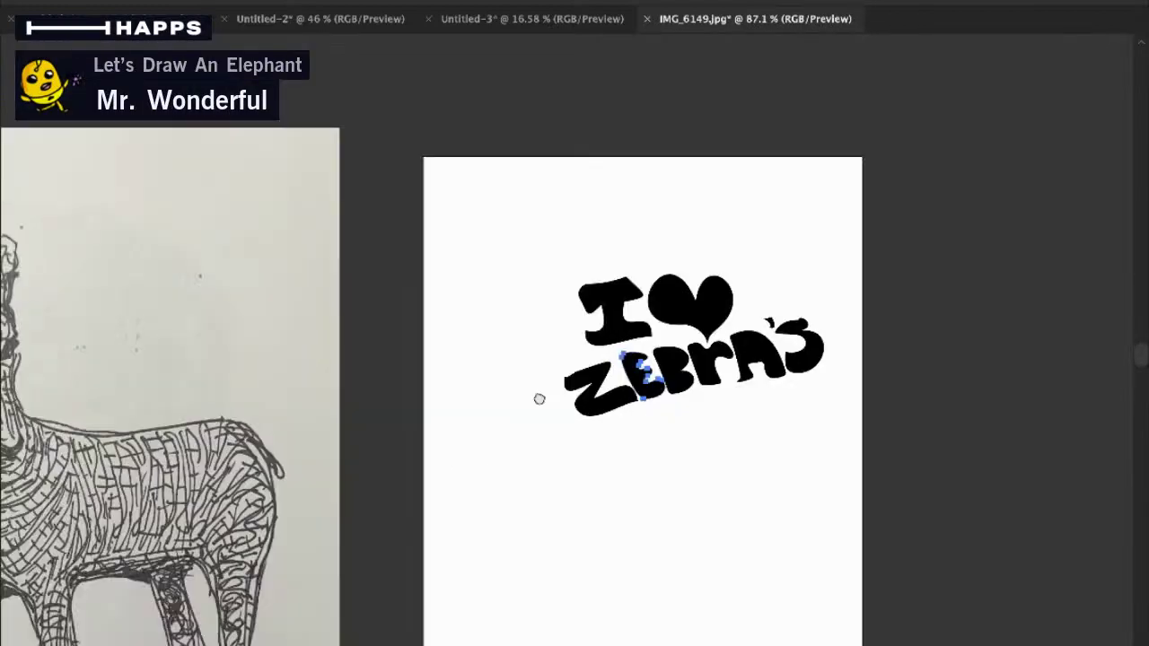
{"action": "scroll", "coordinate": [539, 395], "scroll_direction": "down", "scroll_amount": 2}
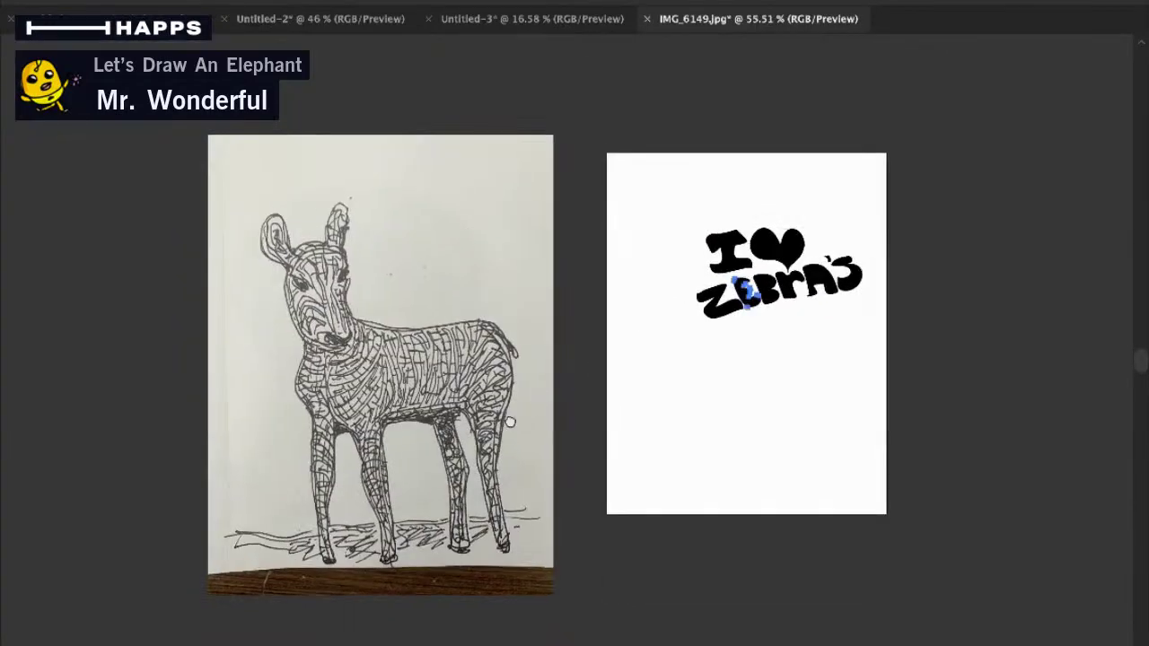
Select the zebra sketch photo and image-trace it in black and white
{"action": "left_click", "coordinate": [435, 359]}
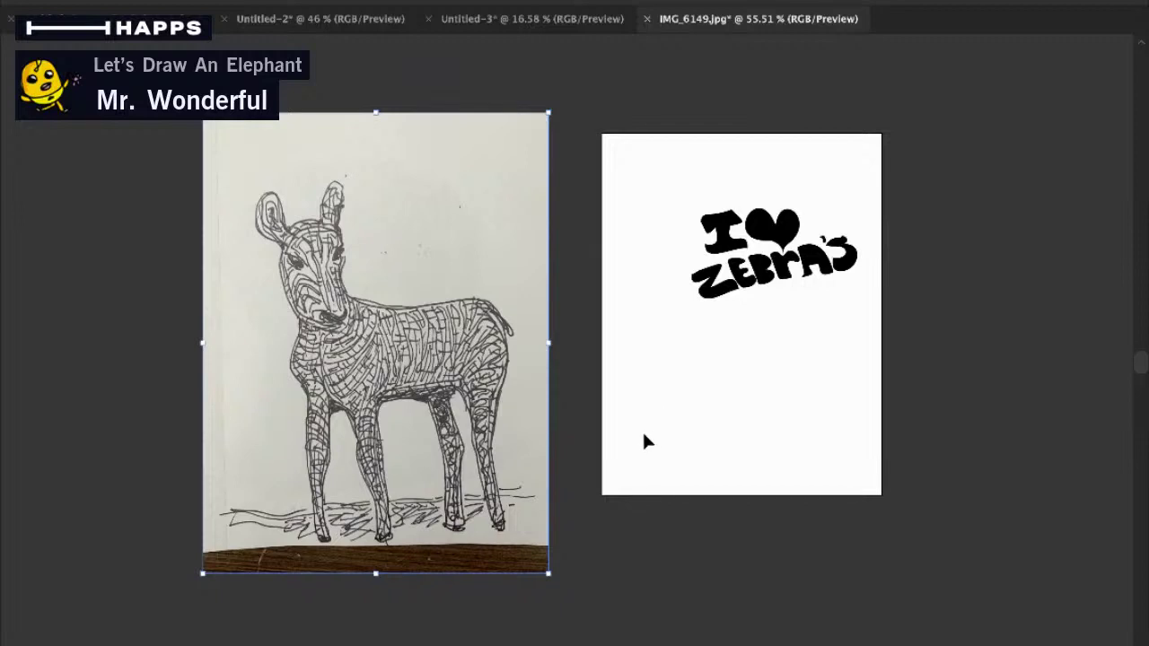
{"action": "scroll", "coordinate": [701, 422], "scroll_direction": "down", "scroll_amount": 2}
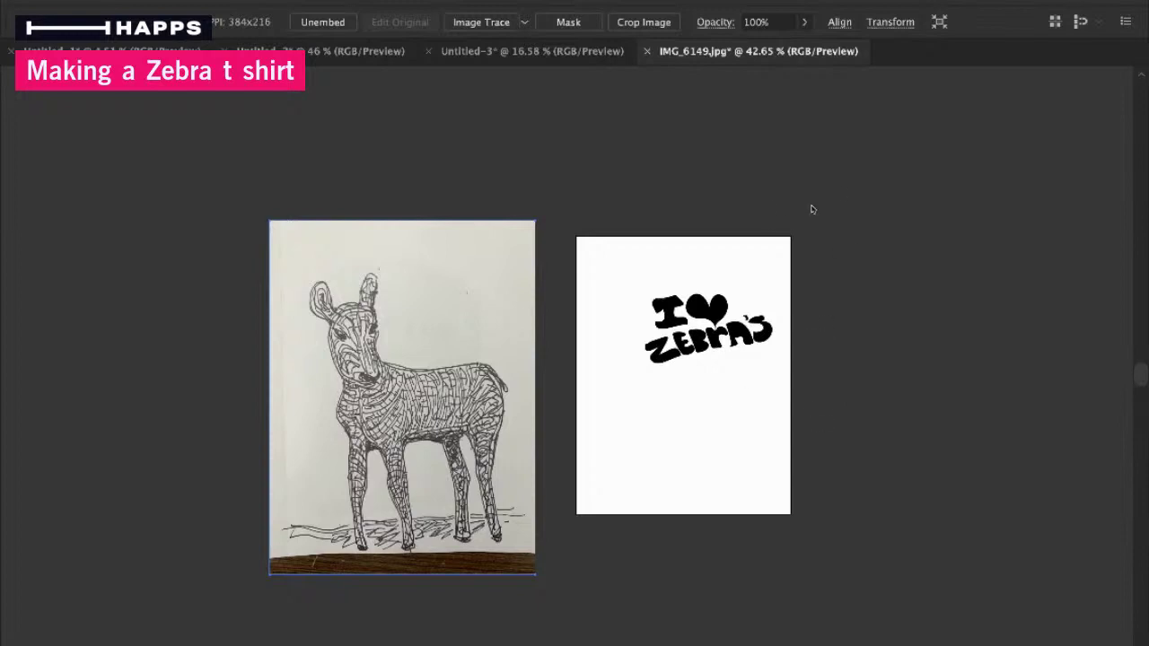
{"action": "key", "text": "v"}
{"action": "left_click", "coordinate": [536, 207]}
{"action": "left_click", "coordinate": [500, 270]}
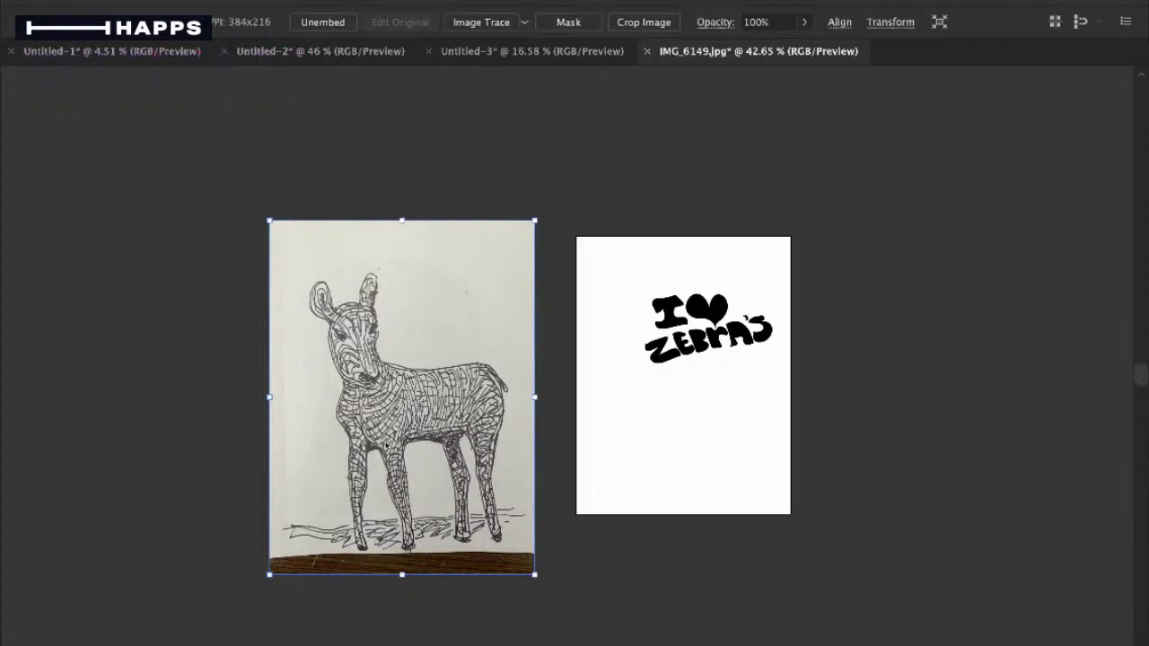
{"action": "left_click_drag", "start_coordinate": [363, 438], "coordinate": [421, 384]}
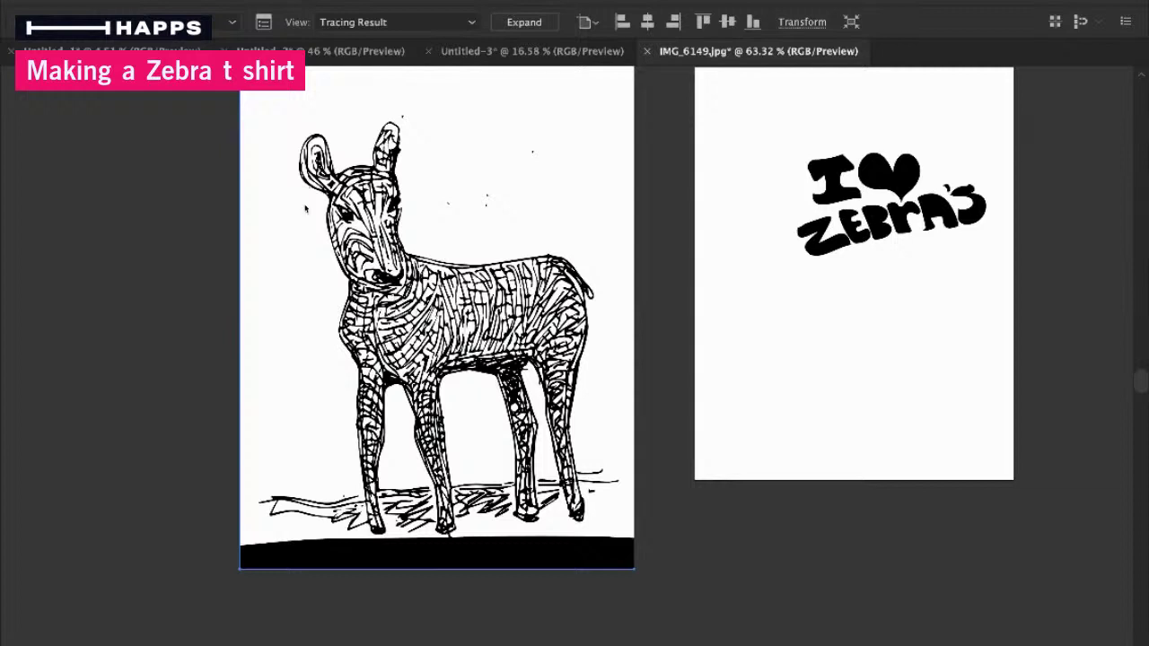
Expand the traced zebra and delete the white background around it and the white area between its legs
{"action": "key", "text": "z"}
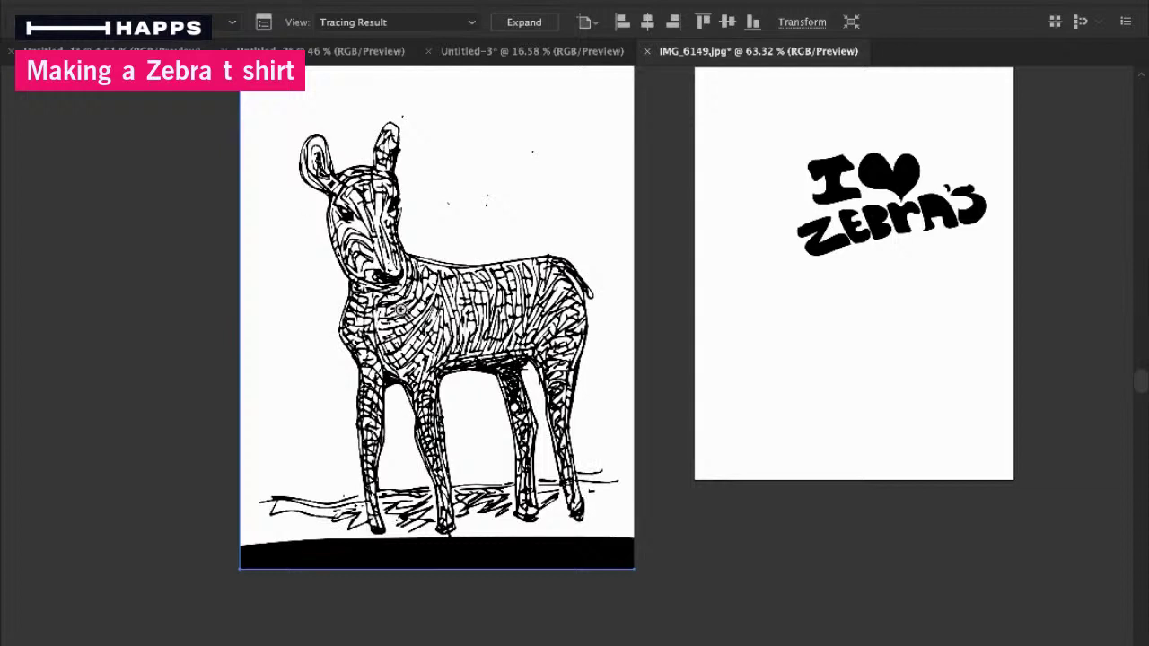
{"action": "left_click_drag", "start_coordinate": [604, 412], "coordinate": [551, 425]}
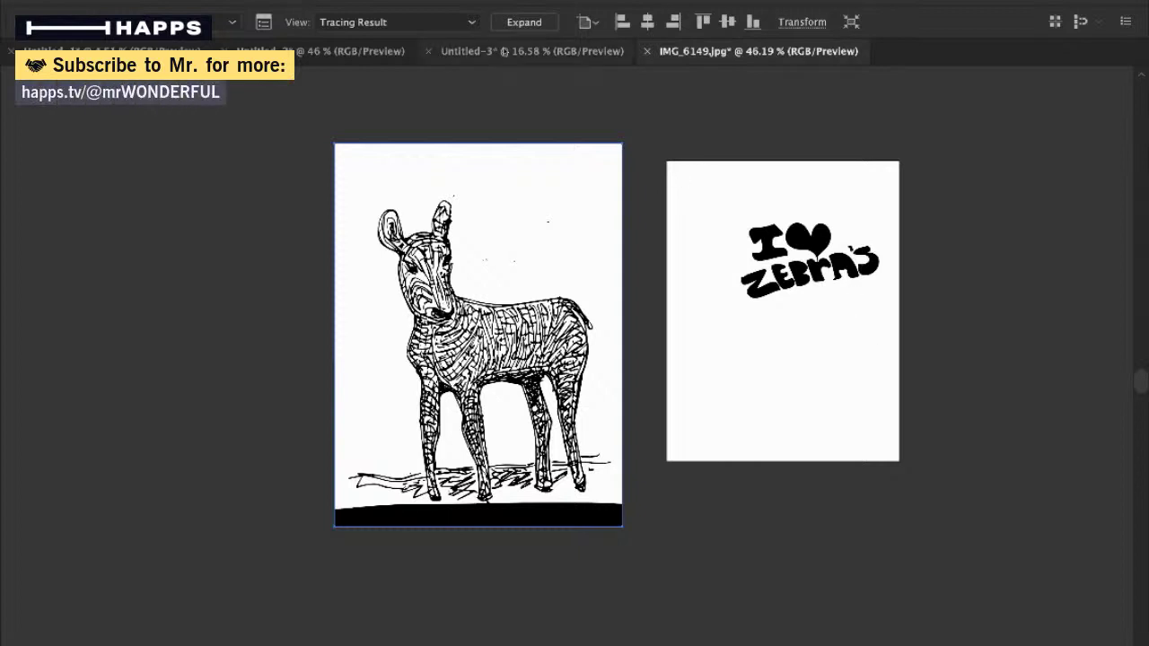
{"action": "left_click", "coordinate": [531, 27]}
{"action": "left_click", "coordinate": [545, 108]}
{"action": "left_click_drag", "start_coordinate": [578, 165], "coordinate": [276, 175]}
{"action": "key", "text": "Delete"}
{"action": "left_click", "coordinate": [507, 439]}
{"action": "key", "text": "Delete"}
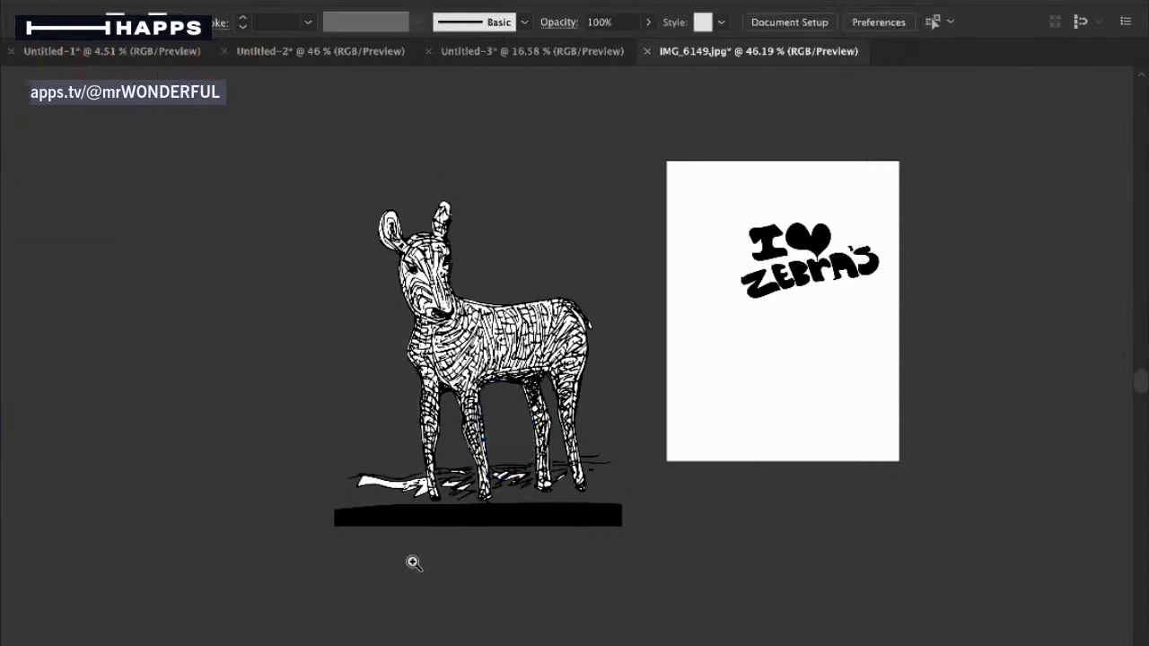
Separate the black strip beneath the hooves from the front hoof and delete the strip
{"action": "left_click", "coordinate": [453, 525]}
{"action": "left_click", "coordinate": [484, 575]}
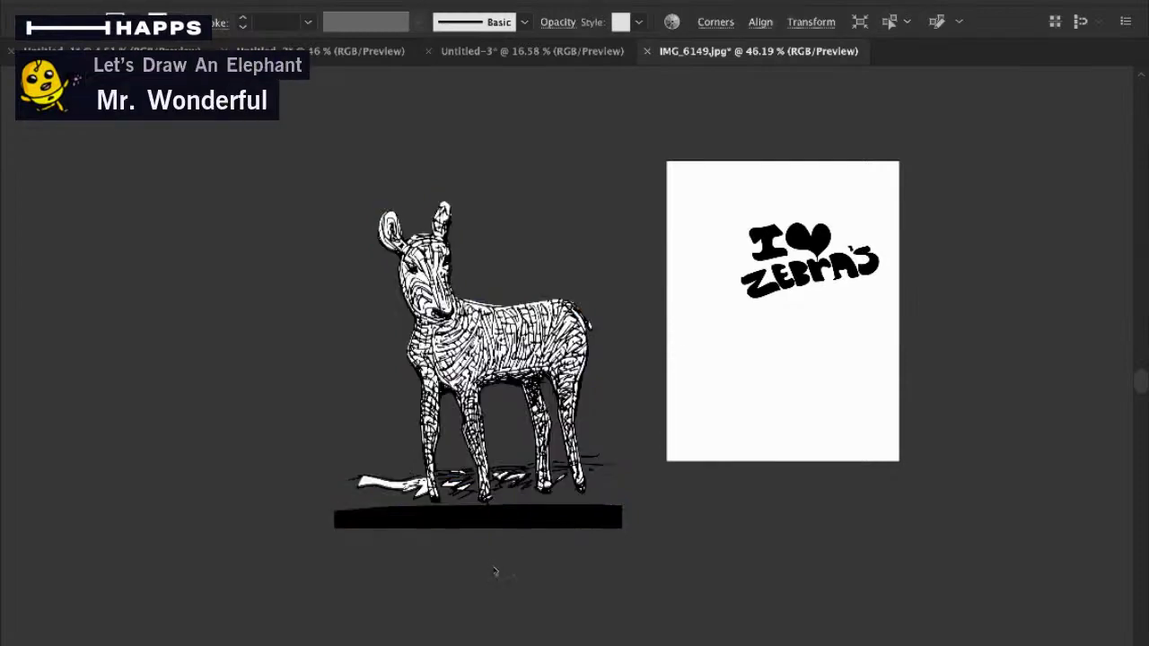
{"action": "key", "text": "z"}
{"action": "left_click", "coordinate": [483, 514]}
{"action": "left_click_drag", "start_coordinate": [483, 514], "coordinate": [542, 477]}
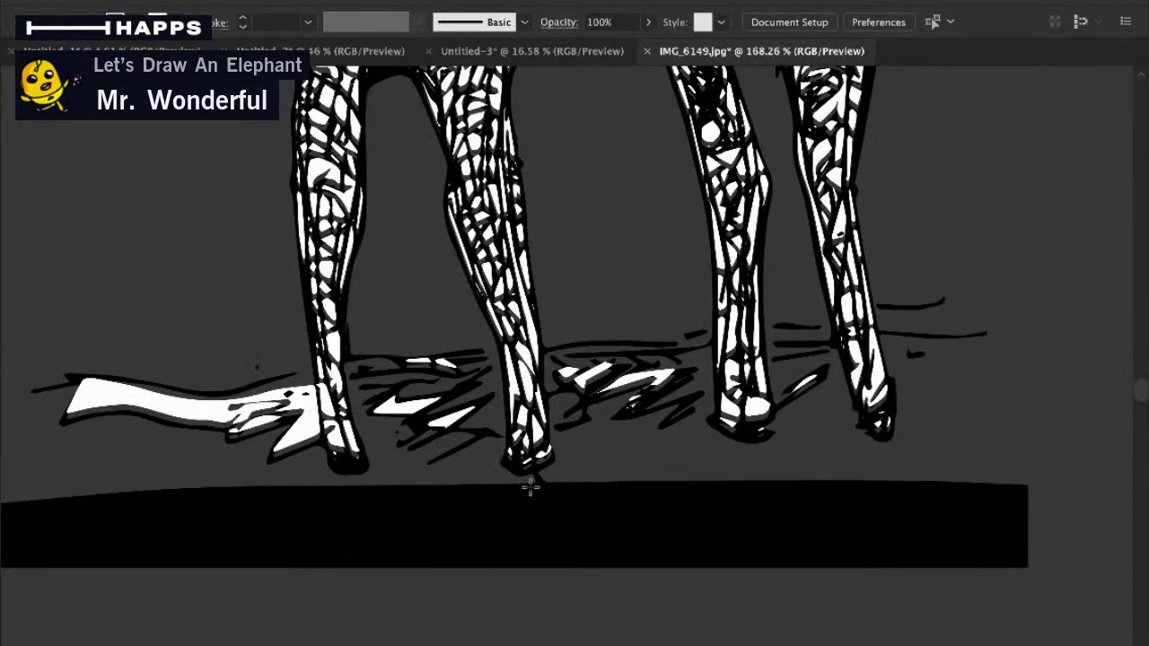
{"action": "key", "text": "ctrl+a"}
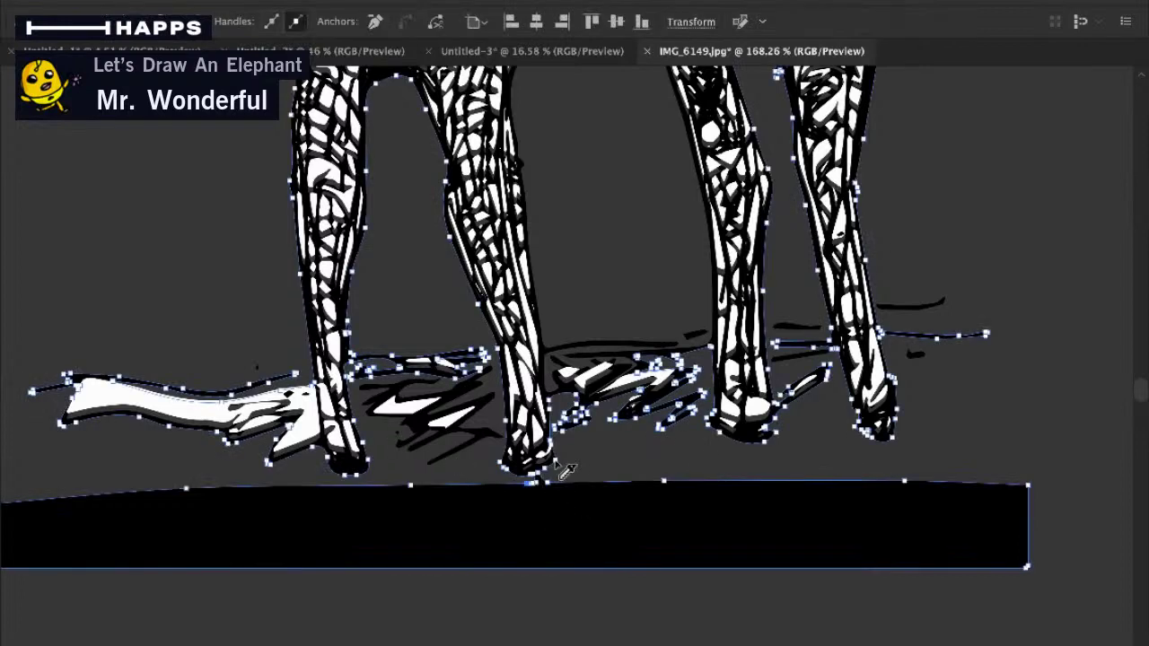
{"action": "left_click", "coordinate": [519, 603]}
{"action": "left_click", "coordinate": [616, 521]}
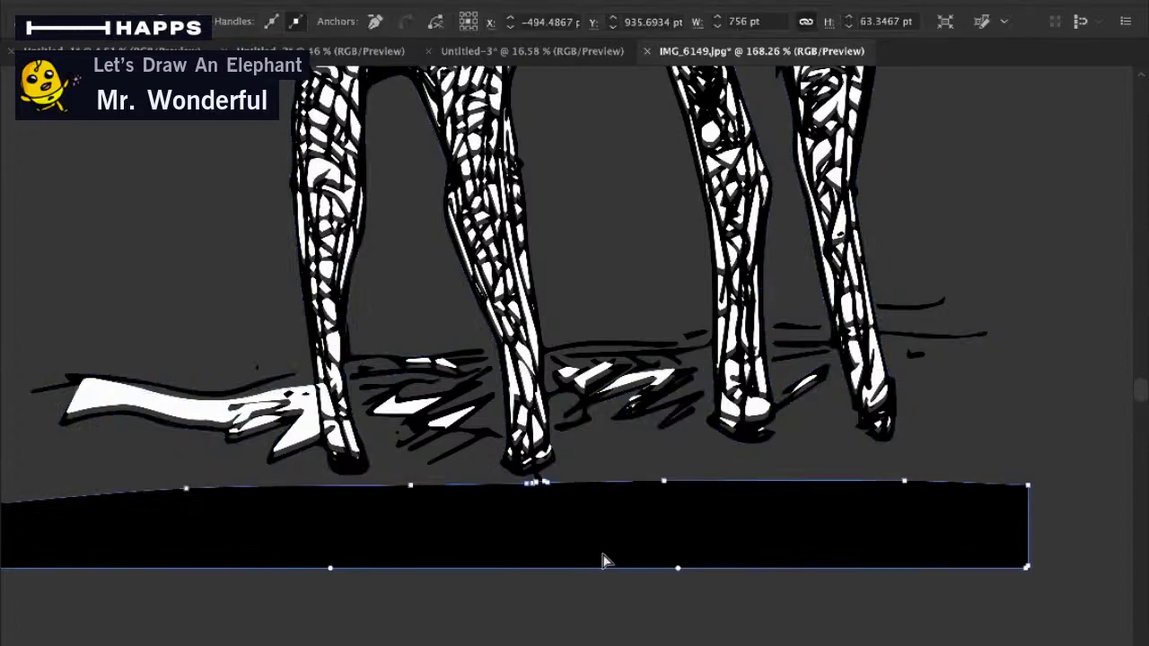
{"action": "key", "text": "Delete"}
{"action": "scroll", "coordinate": [567, 529], "scroll_direction": "down", "scroll_amount": 5}
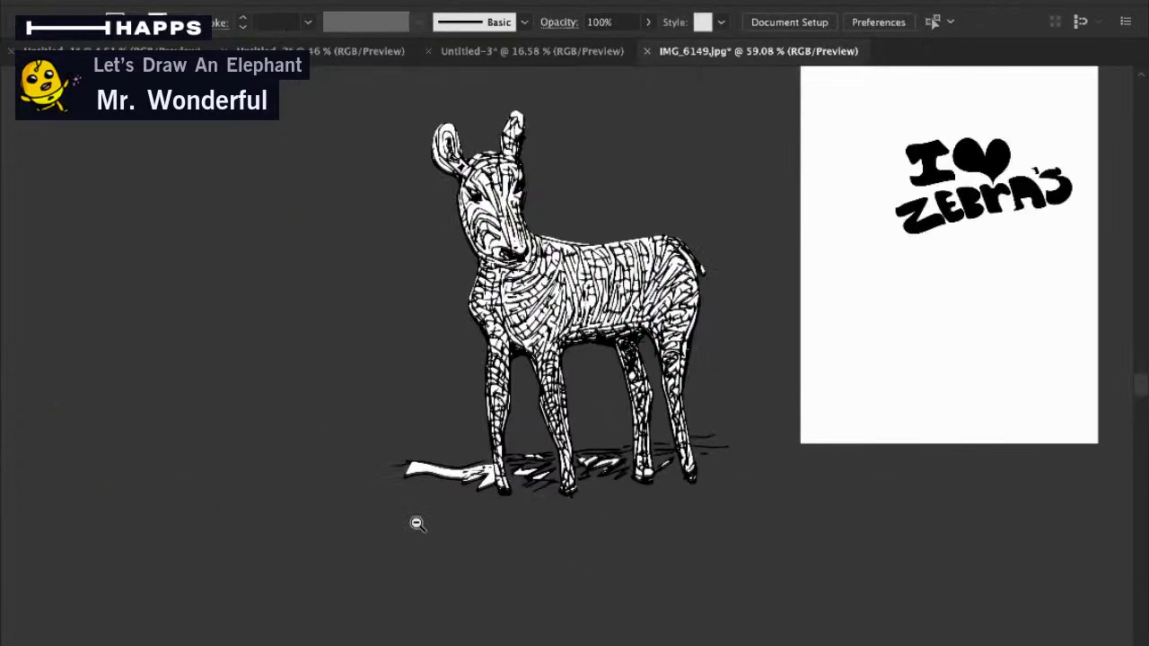
{"action": "left_click_drag", "start_coordinate": [510, 520], "coordinate": [513, 526]}
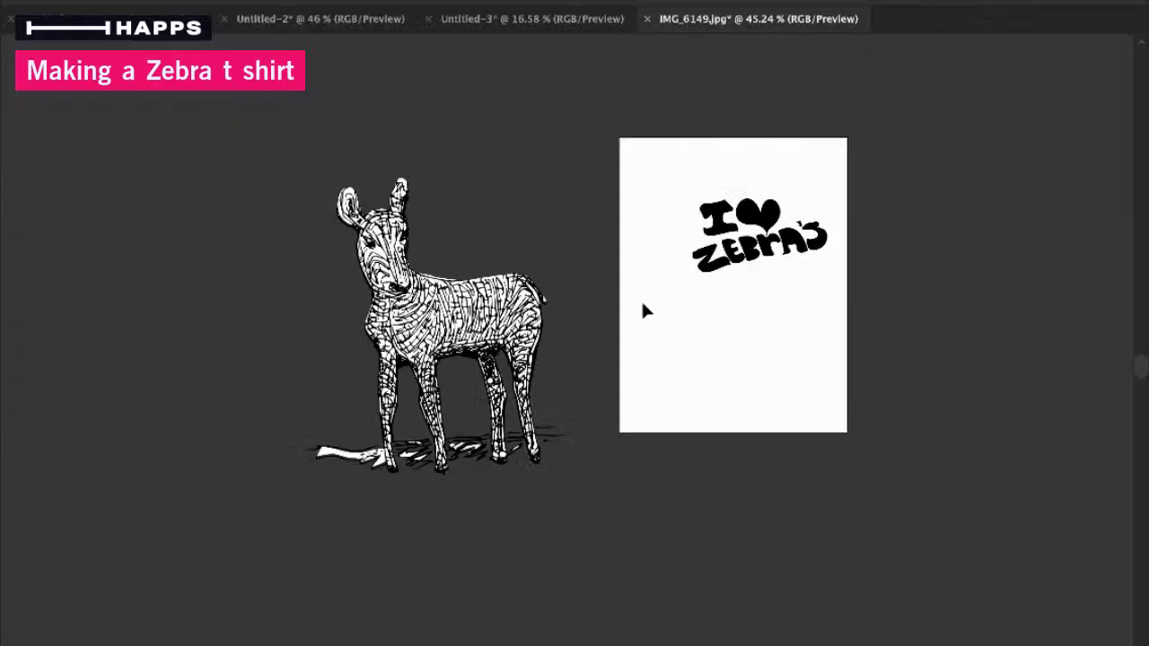
Delete the white fills from the ground shadow beside the zebra's front leg
{"action": "left_click", "coordinate": [371, 473]}
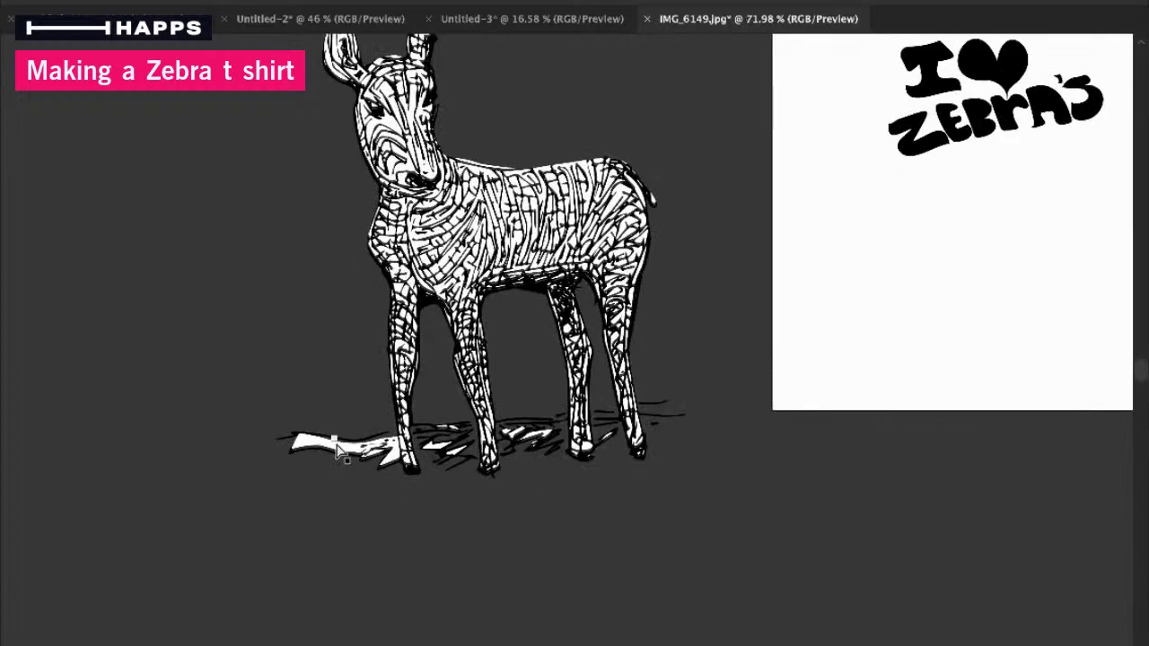
{"action": "left_click", "coordinate": [337, 443]}
{"action": "left_click", "coordinate": [364, 477]}
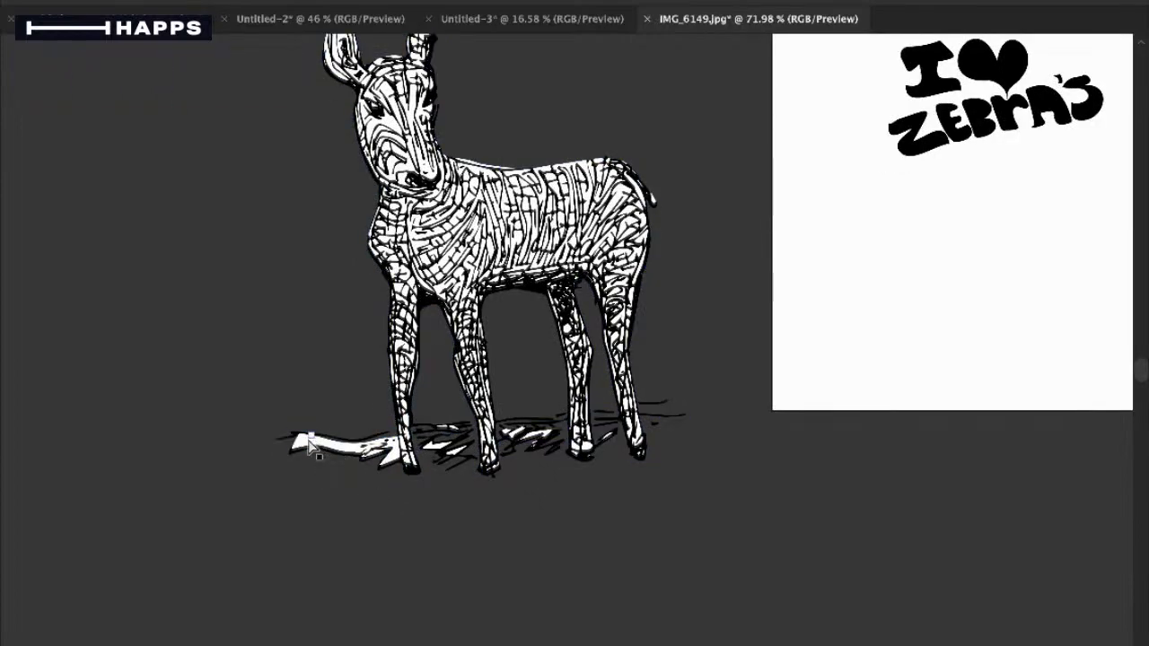
{"action": "left_click_drag", "start_coordinate": [310, 438], "coordinate": [263, 510]}
{"action": "key", "text": "Delete"}
{"action": "key", "text": "Delete"}
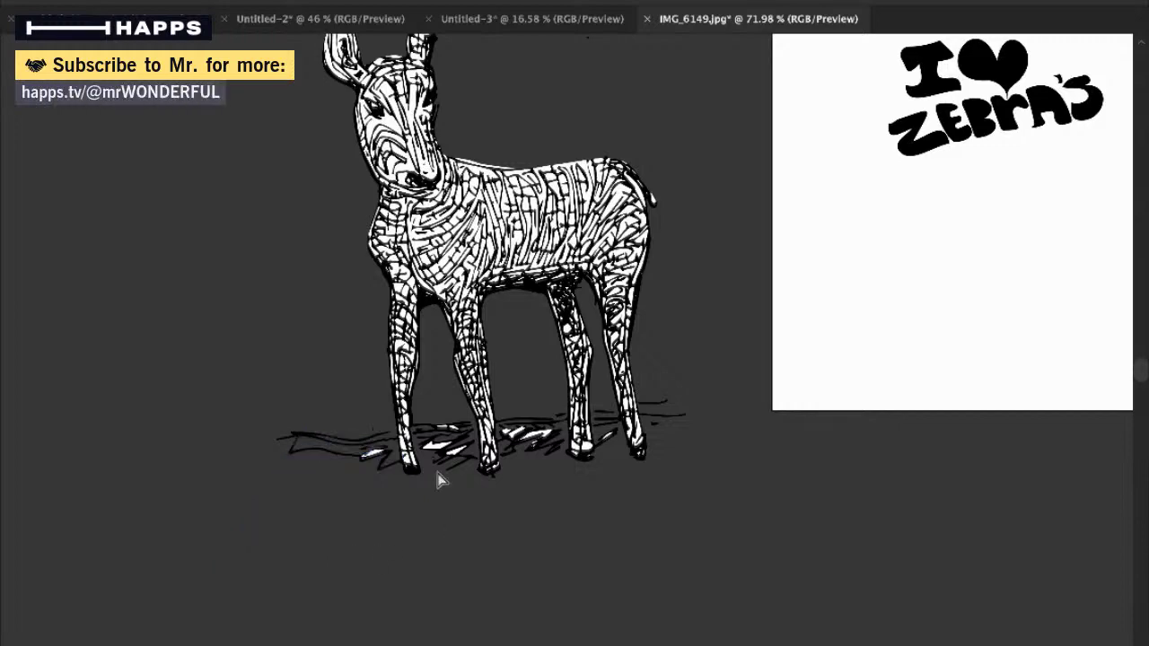
{"action": "left_click", "coordinate": [437, 454]}
Try placing the "I ♥ ZEBRA'S" lettering above the zebra's back at a smaller size
{"action": "scroll", "coordinate": [565, 485], "scroll_direction": "down", "scroll_amount": 3}
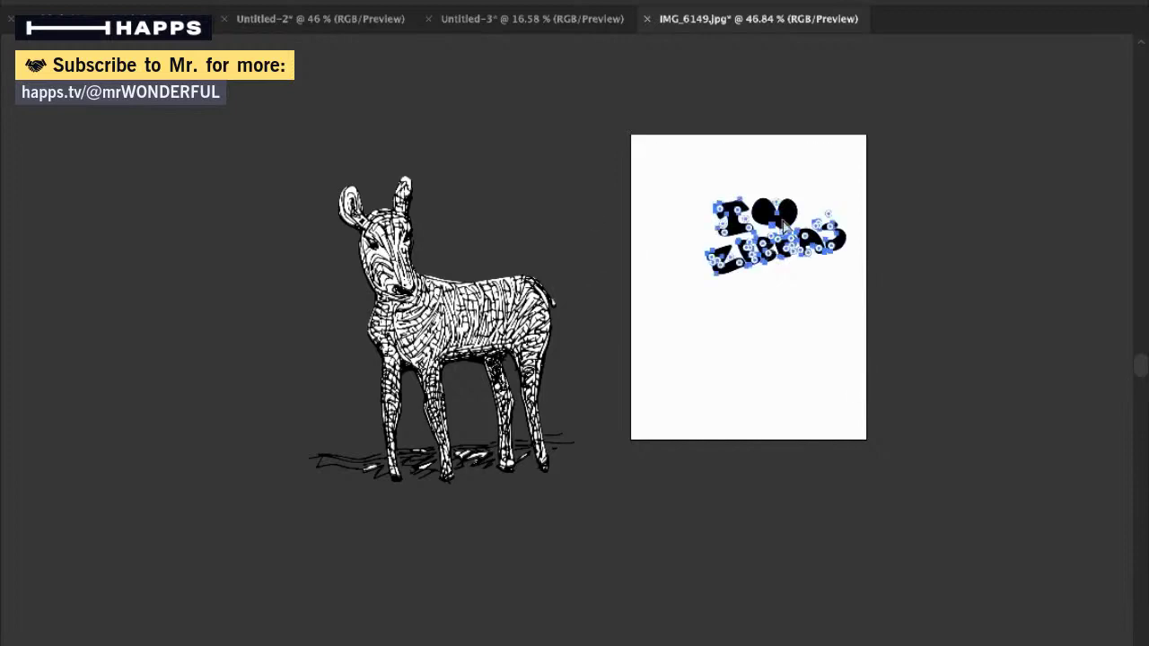
{"action": "left_click_drag", "start_coordinate": [785, 219], "coordinate": [496, 219]}
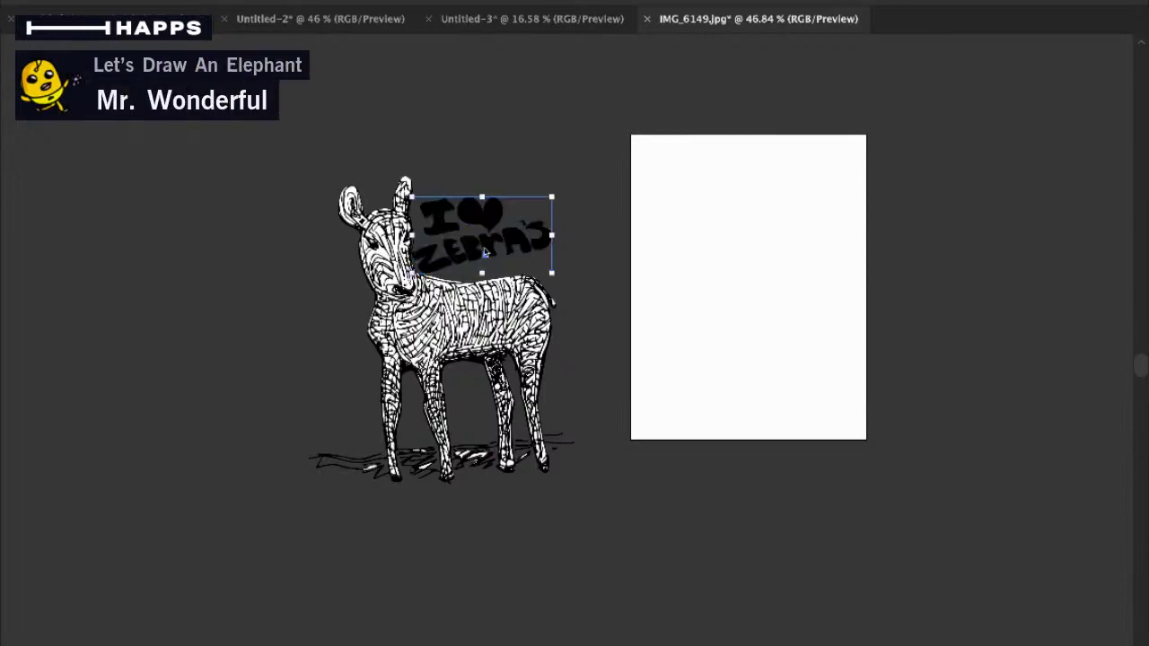
{"action": "key", "text": "super+shift+a"}
{"action": "key", "text": "ctrl+z"}
{"action": "left_click", "coordinate": [558, 285]}
{"action": "left_click_drag", "start_coordinate": [763, 219], "coordinate": [480, 220]}
{"action": "left_click_drag", "start_coordinate": [558, 194], "coordinate": [528, 209]}
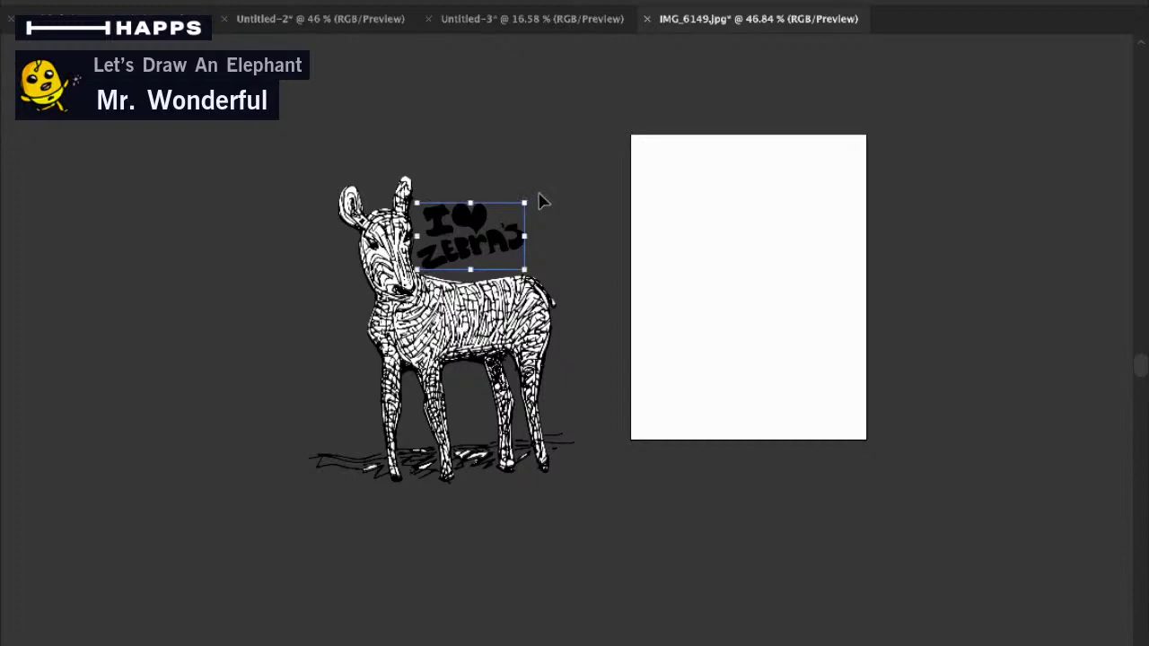
Undo the lettering's move and resize to put it back on the artboard
{"action": "left_click", "coordinate": [541, 201]}
{"action": "left_click", "coordinate": [435, 266]}
{"action": "left_click", "coordinate": [557, 234]}
{"action": "left_click_drag", "start_coordinate": [545, 196], "coordinate": [433, 269]}
{"action": "left_click", "coordinate": [470, 219]}
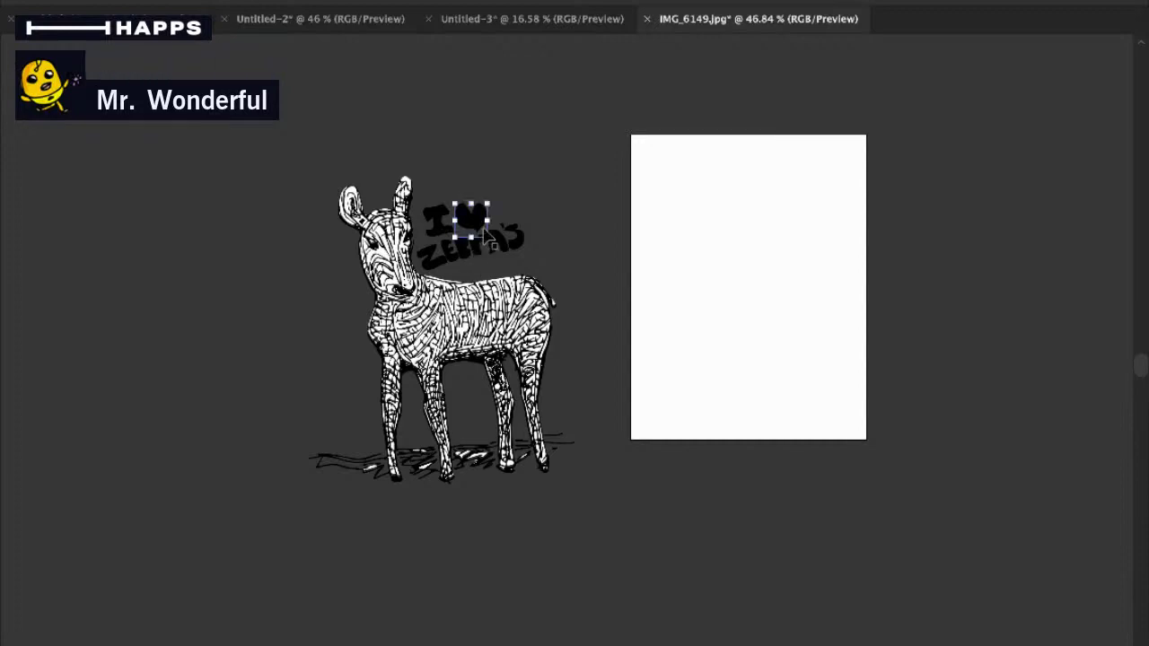
{"action": "left_click", "coordinate": [527, 214]}
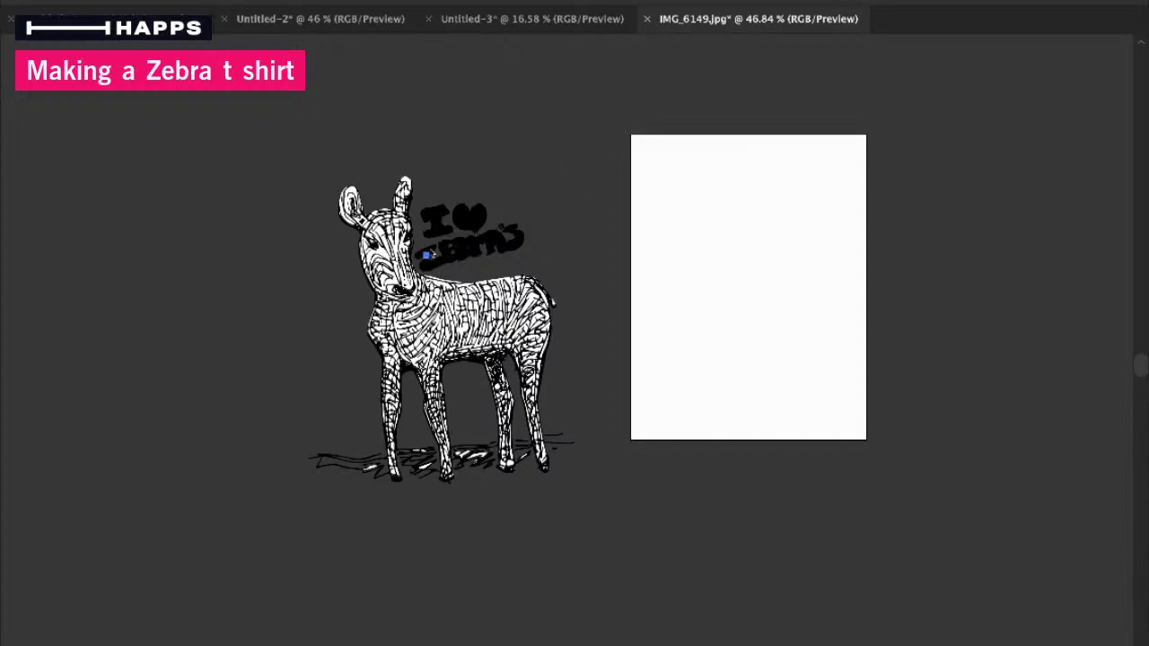
{"action": "key", "text": "super+z"}
{"action": "key", "text": "super+z"}
{"action": "key", "text": "super+z"}
{"action": "key", "text": "super+z"}
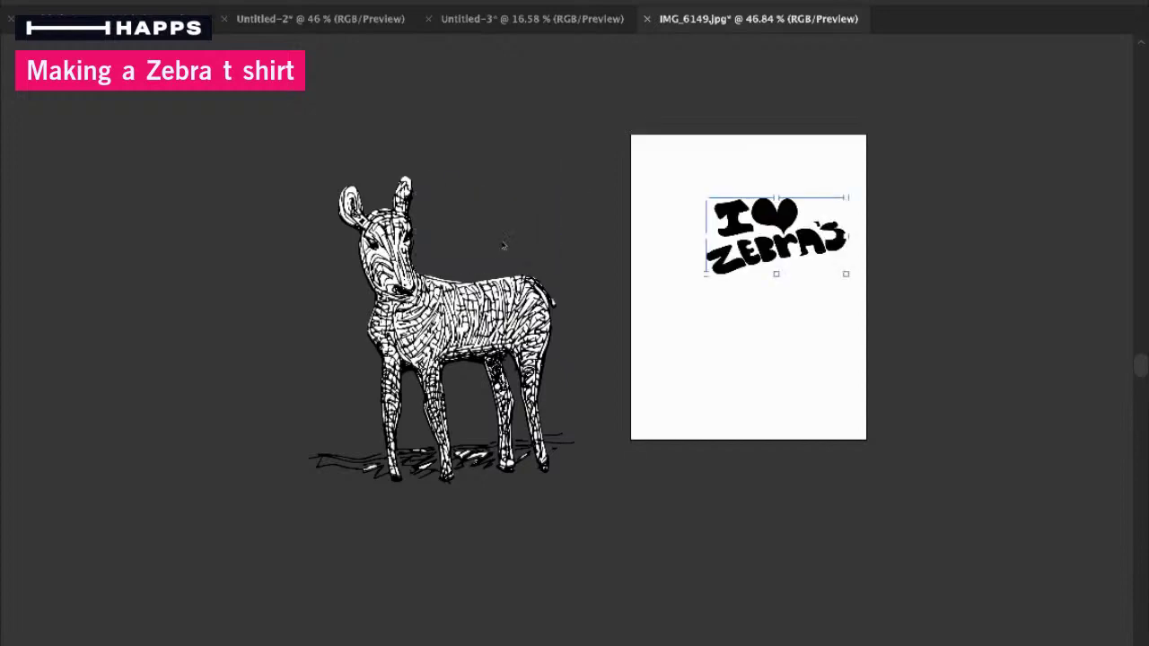
Move the whole lettering above the zebra's back, scale it down slightly and rotate it a little clockwise
{"action": "left_click", "coordinate": [502, 242]}
{"action": "left_click_drag", "start_coordinate": [675, 148], "coordinate": [883, 361]}
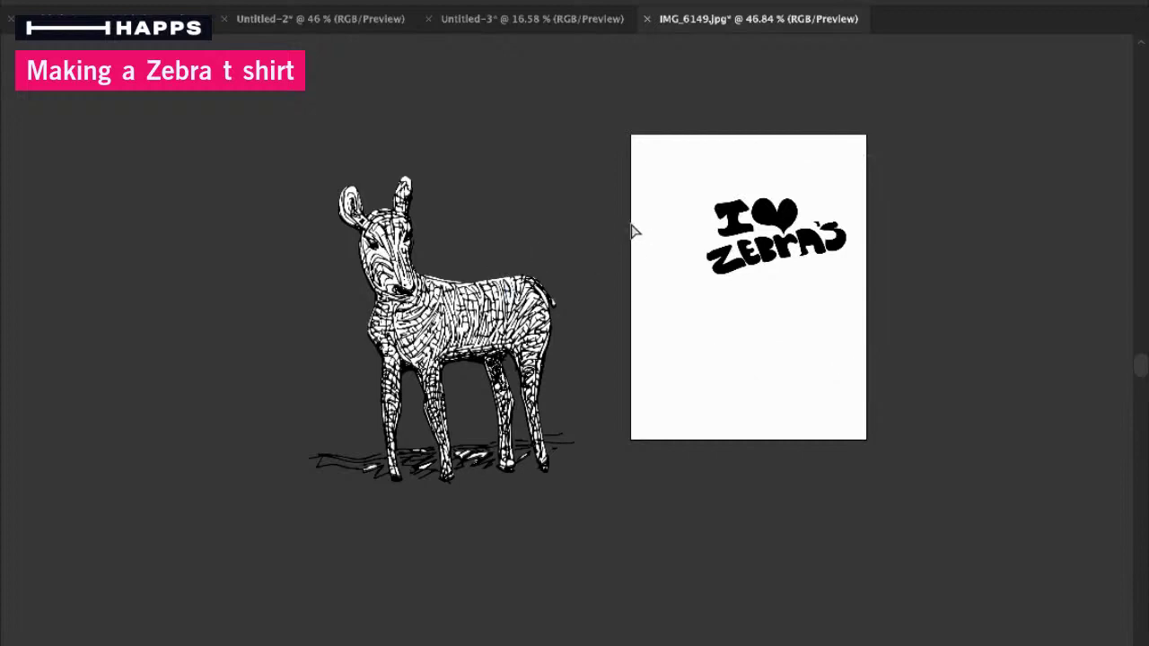
{"action": "left_click_drag", "start_coordinate": [675, 162], "coordinate": [901, 375]}
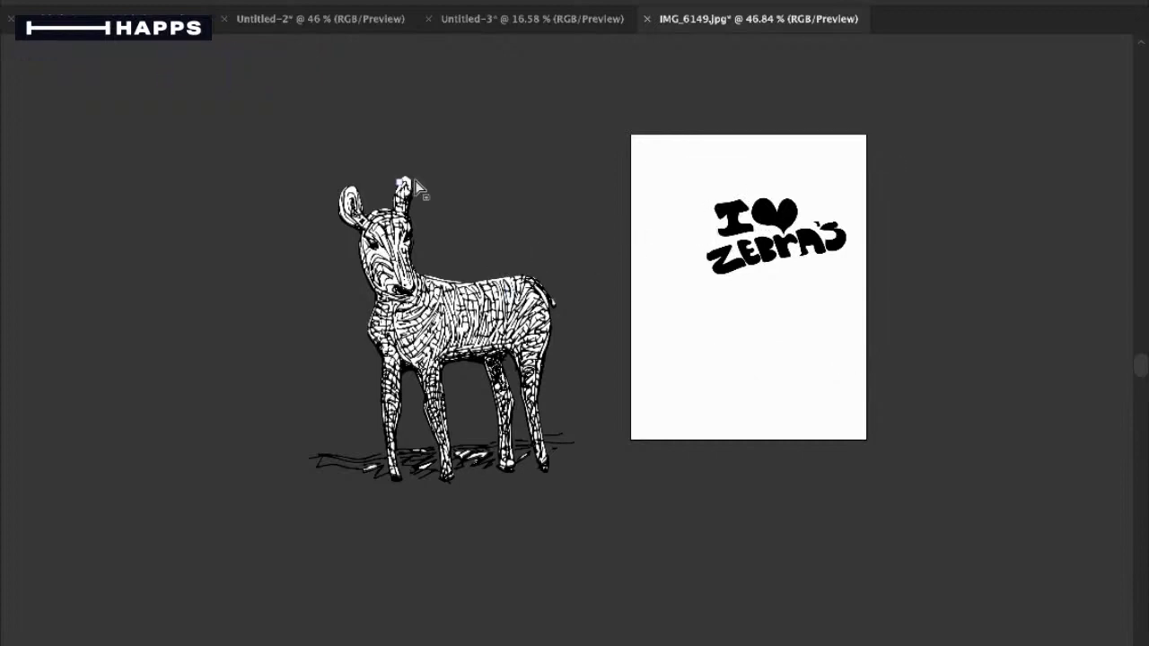
{"action": "left_click_drag", "start_coordinate": [745, 231], "coordinate": [501, 210]}
{"action": "left_click_drag", "start_coordinate": [566, 195], "coordinate": [580, 221]}
{"action": "key", "text": "r"}
{"action": "left_click_drag", "start_coordinate": [499, 224], "coordinate": [488, 223]}
{"action": "key", "text": "r"}
{"action": "left_click_drag", "start_coordinate": [579, 236], "coordinate": [584, 245]}
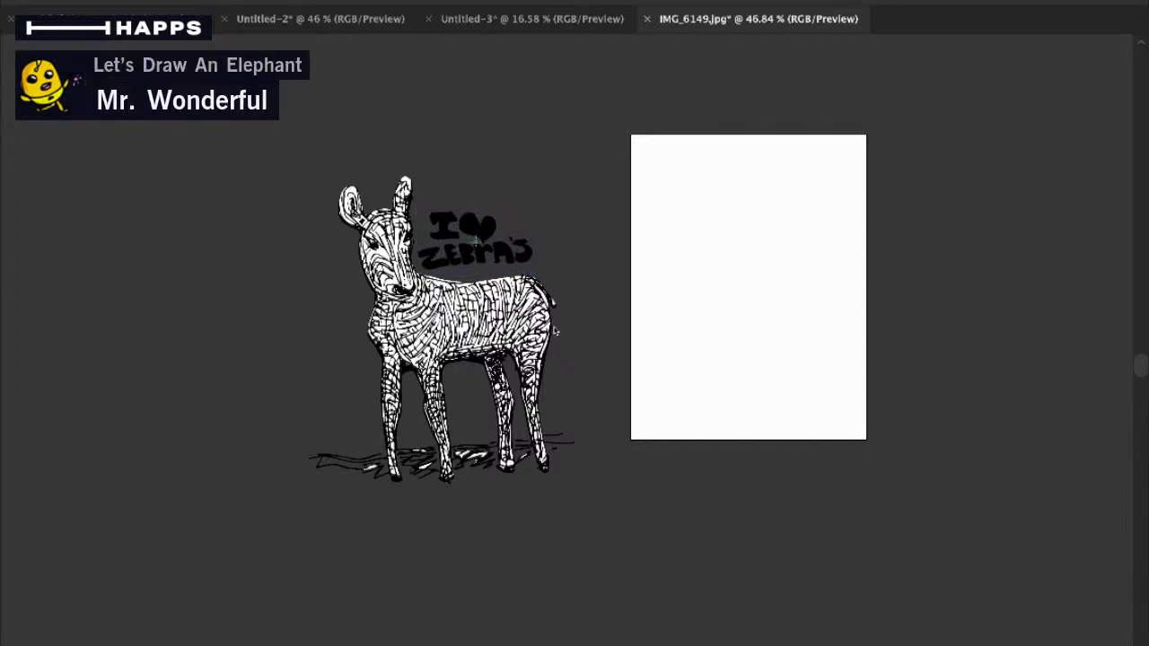
Try deleting the heart from the lettering
{"action": "left_click_drag", "start_coordinate": [493, 263], "coordinate": [667, 328]}
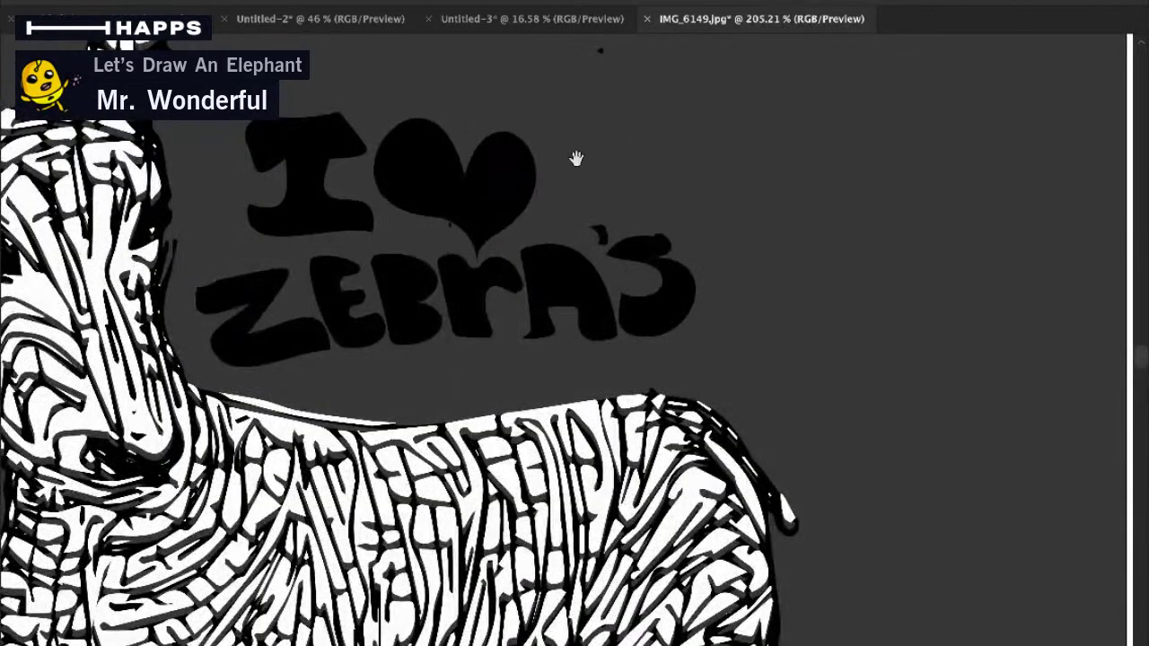
{"action": "scroll", "coordinate": [581, 199], "scroll_direction": "up", "scroll_amount": 3}
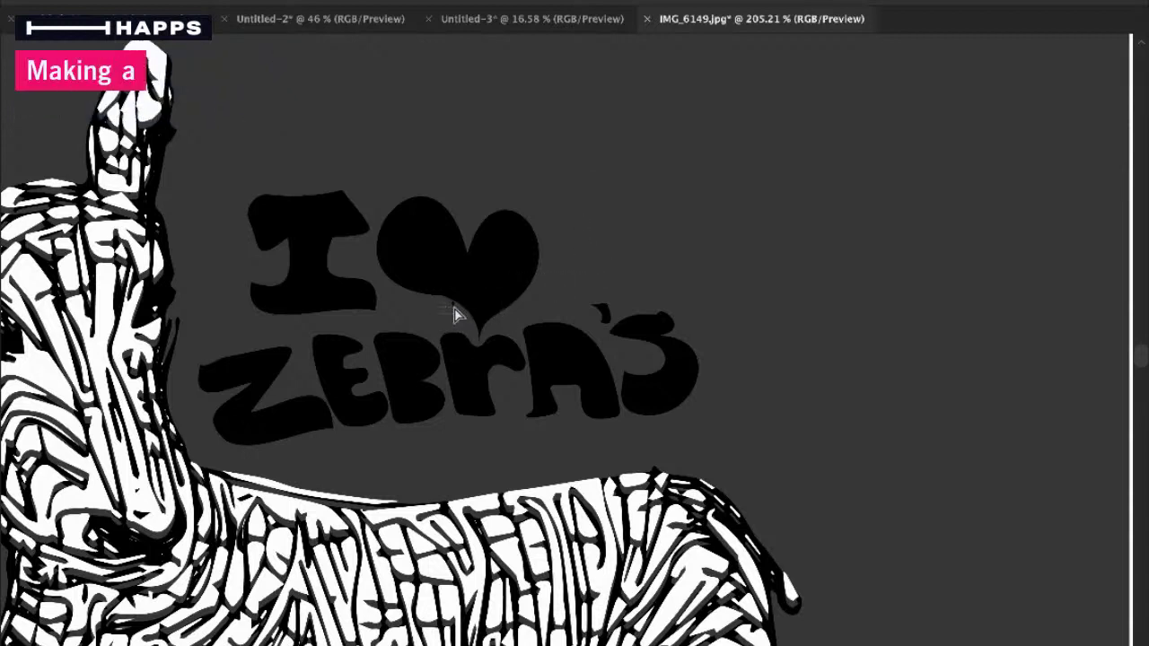
{"action": "key", "text": "Delete"}
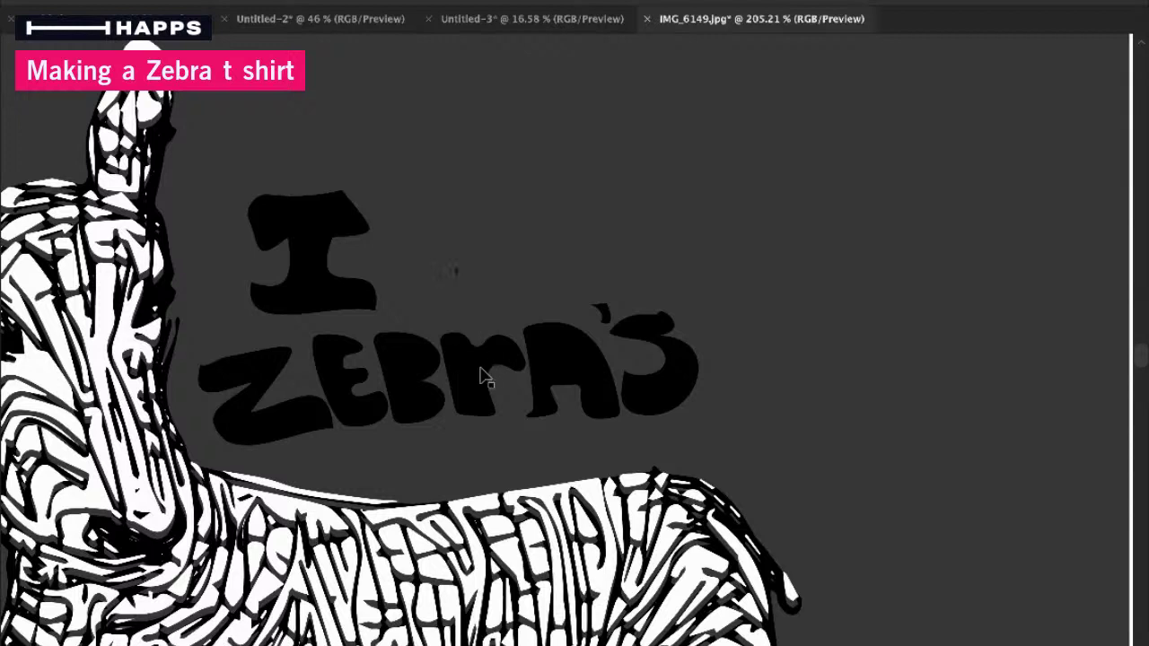
{"action": "key", "text": "ctrl+z"}
Draw a black crossbar across the opening of the letter A with the Pencil tool
{"action": "left_click", "coordinate": [582, 269]}
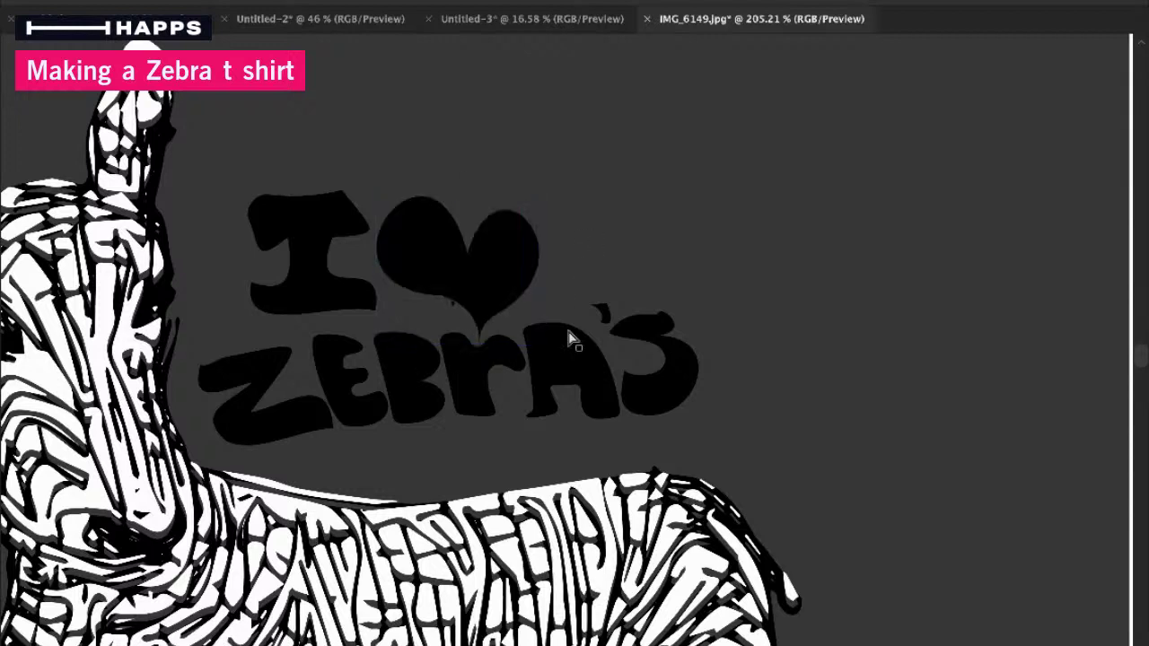
{"action": "key", "text": "n"}
{"action": "left_click", "coordinate": [675, 418]}
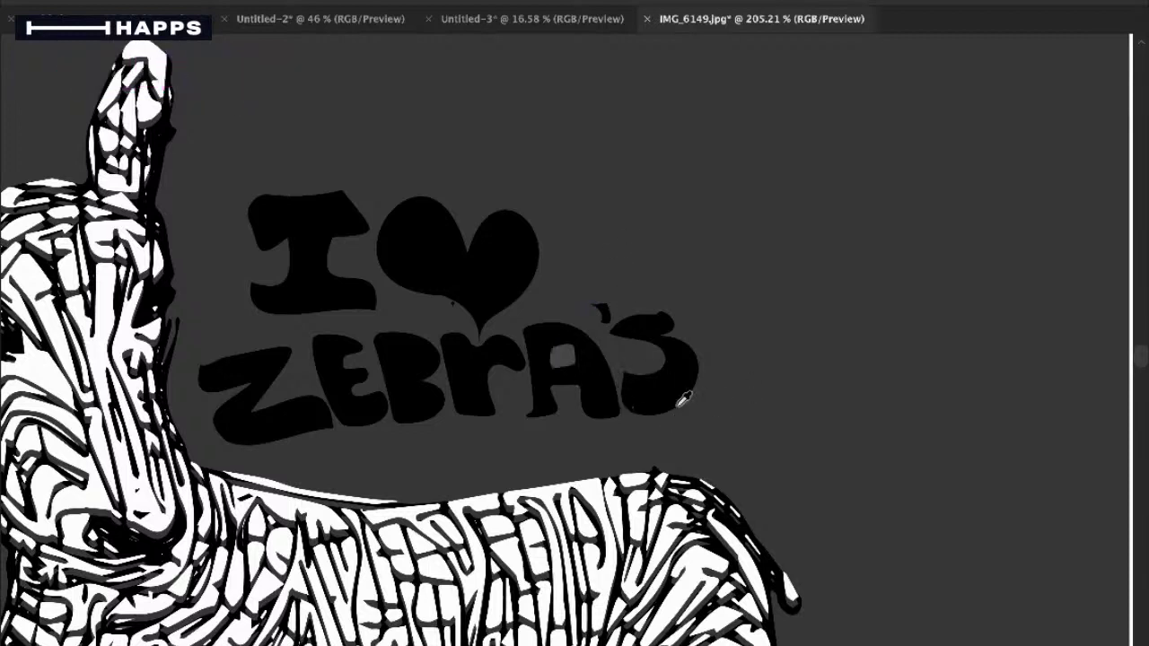
{"action": "key", "text": "z"}
{"action": "left_click_drag", "start_coordinate": [702, 391], "coordinate": [555, 429]}
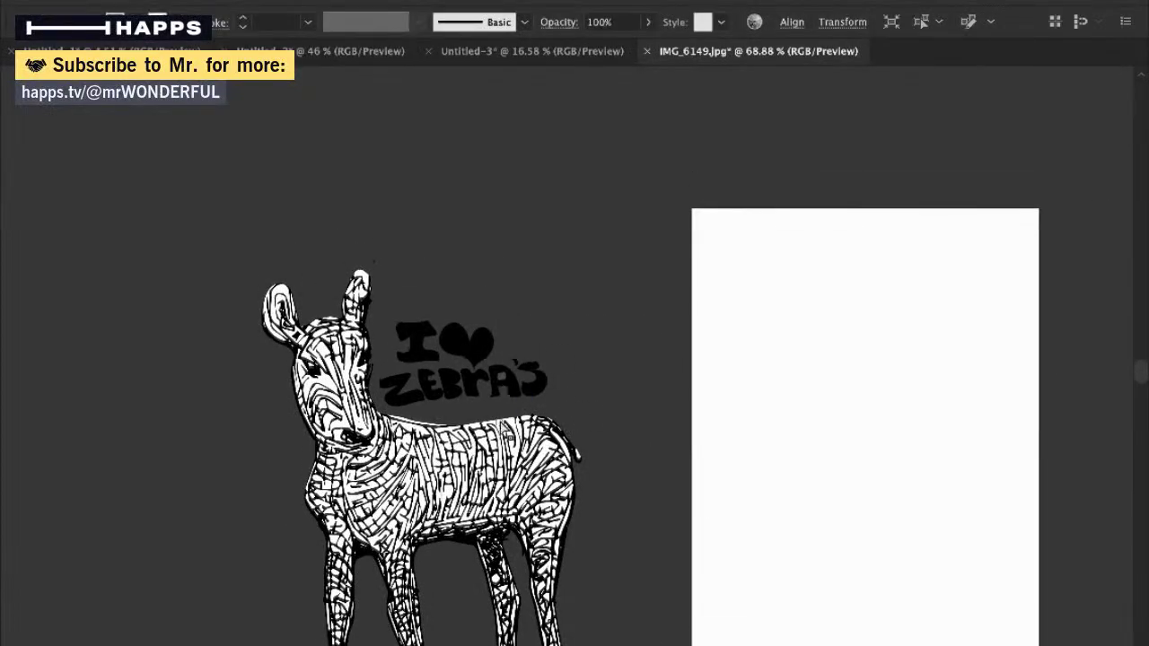
{"action": "key", "text": "a"}
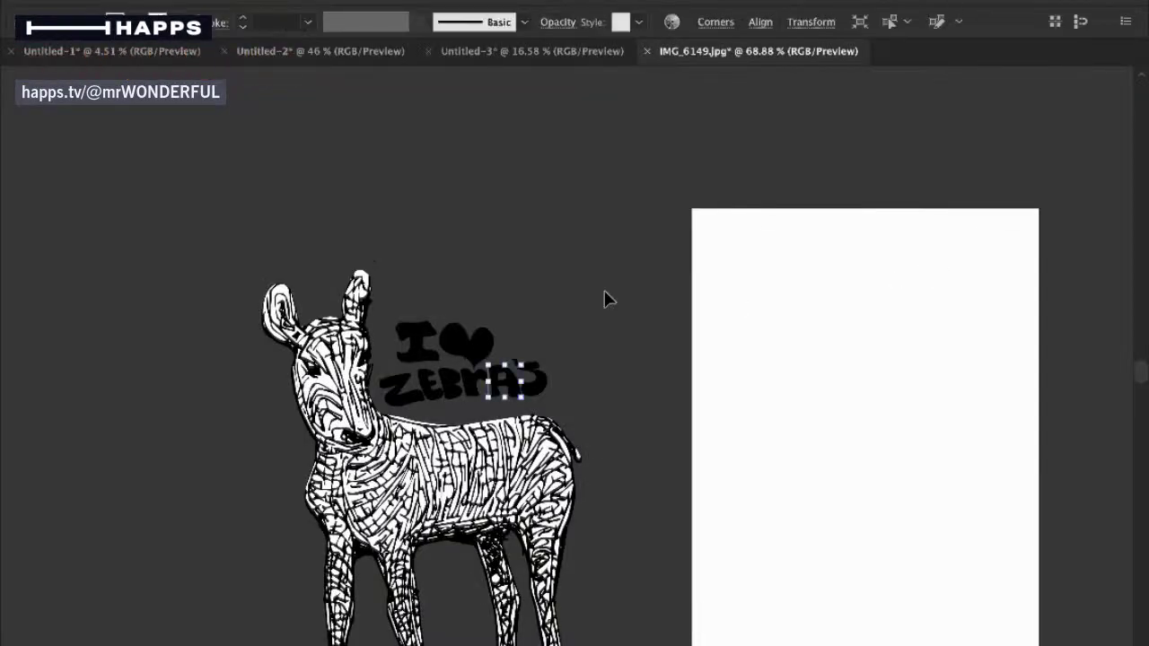
Draw the two openings inside the letter B of the lettering with the Pencil tool and recolour them using the Eyedropper
{"action": "key", "text": "z"}
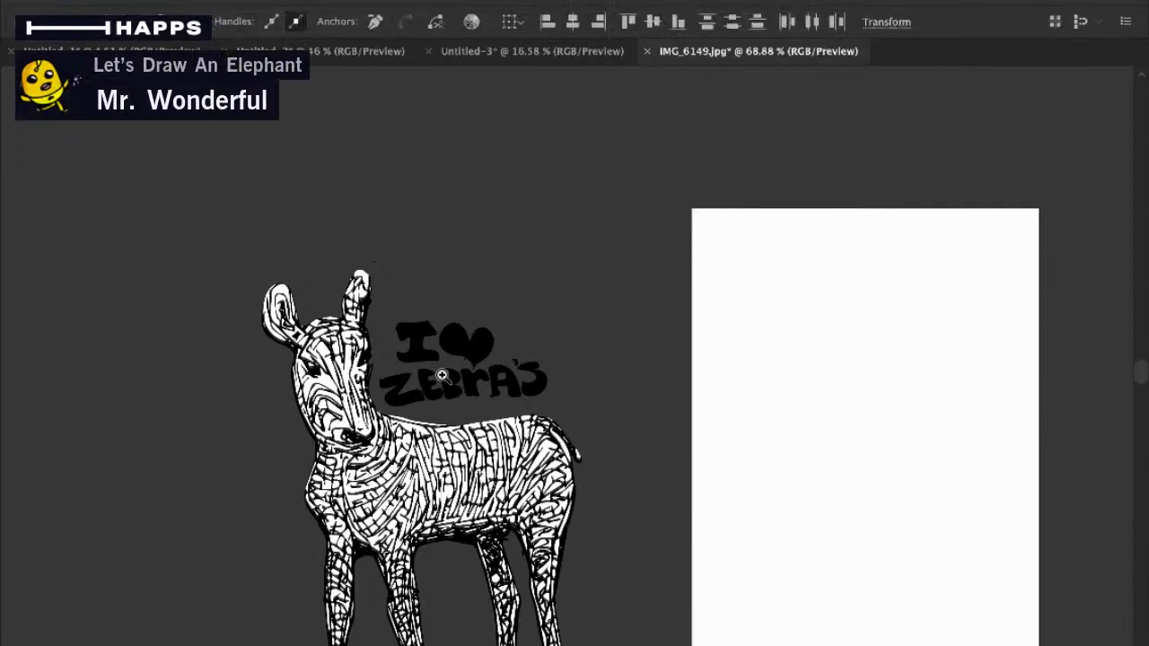
{"action": "left_click_drag", "start_coordinate": [409, 392], "coordinate": [626, 408]}
{"action": "left_click_drag", "start_coordinate": [453, 390], "coordinate": [551, 439]}
{"action": "left_click_drag", "start_coordinate": [463, 377], "coordinate": [485, 409]}
{"action": "key", "text": "n"}
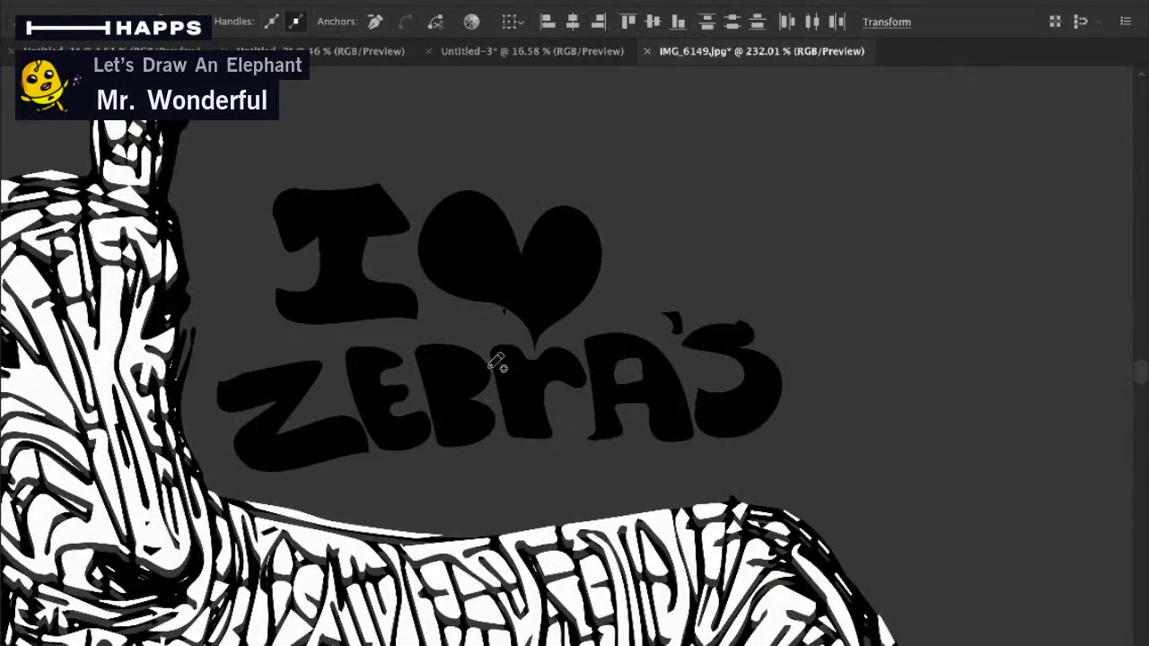
{"action": "key", "text": "i"}
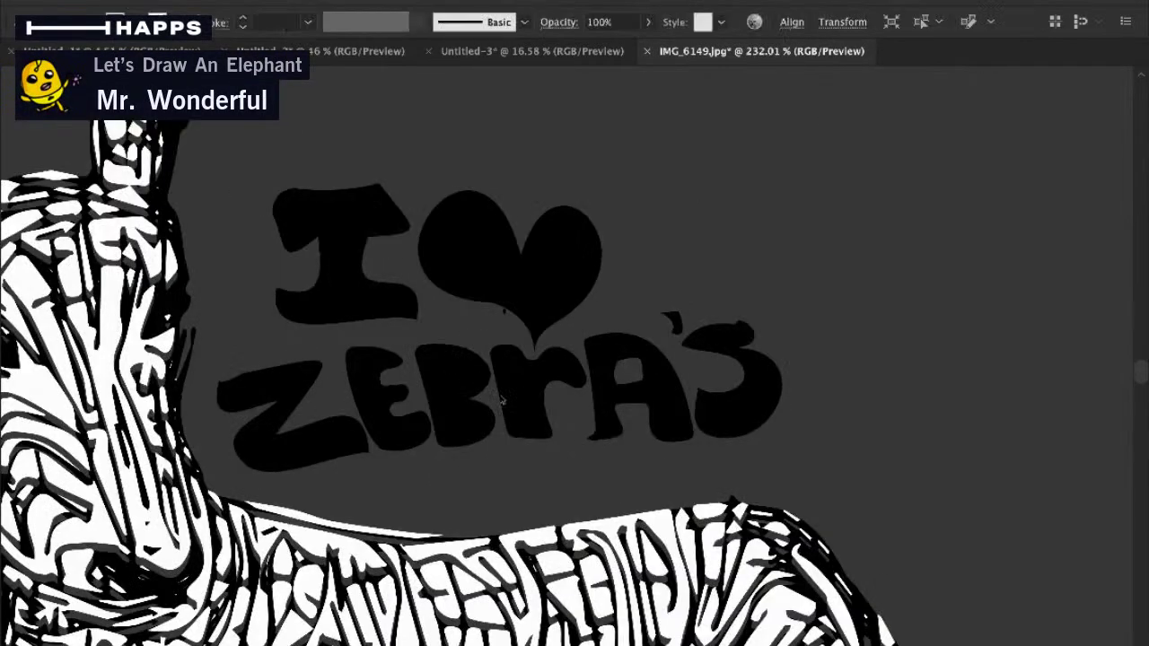
{"action": "left_click", "coordinate": [636, 237]}
{"action": "key", "text": "v"}
{"action": "left_click", "coordinate": [478, 406]}
{"action": "mouse_move", "coordinate": [468, 411]}
{"action": "left_mouse_down"}
{"action": "mouse_move", "coordinate": [472, 430]}
{"action": "mouse_move", "coordinate": [468, 412]}
{"action": "left_mouse_up"}
{"action": "key", "text": "i"}
{"action": "left_click", "coordinate": [487, 488]}
{"action": "key", "text": "super+shift+a"}
{"action": "key", "text": "v"}
{"action": "left_click", "coordinate": [684, 364]}
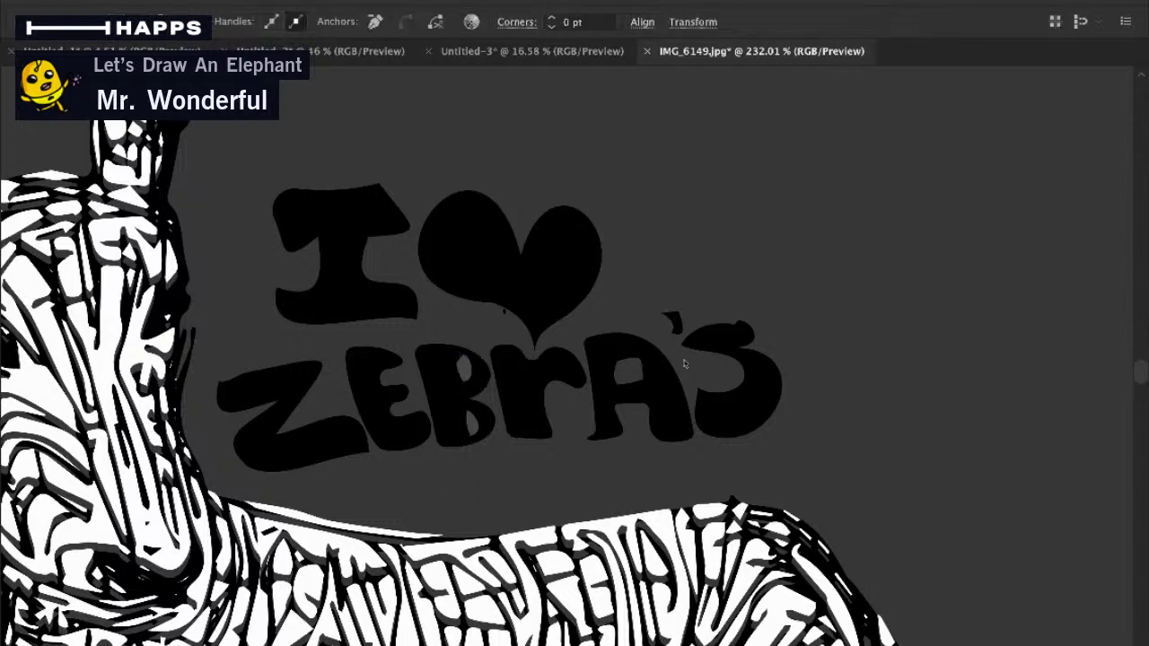
{"action": "key", "text": "v"}
{"action": "left_click", "coordinate": [706, 266]}
{"action": "key", "text": "z"}
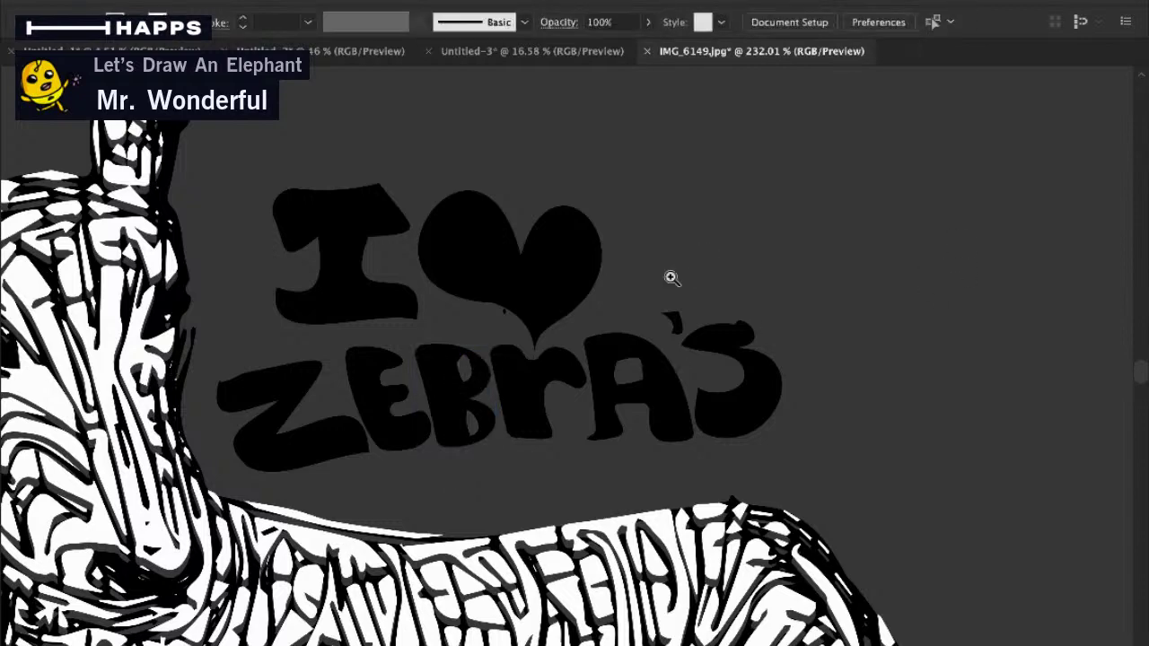
{"action": "left_click_drag", "start_coordinate": [660, 281], "coordinate": [452, 423]}
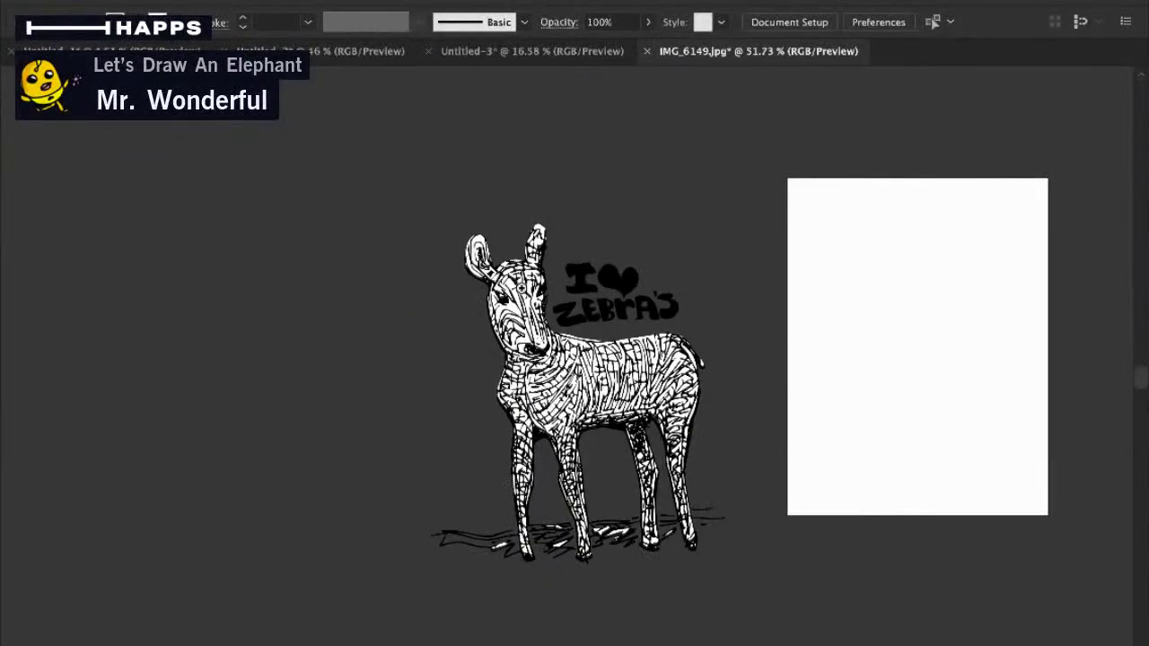
{"action": "left_click_drag", "start_coordinate": [555, 395], "coordinate": [328, 275]}
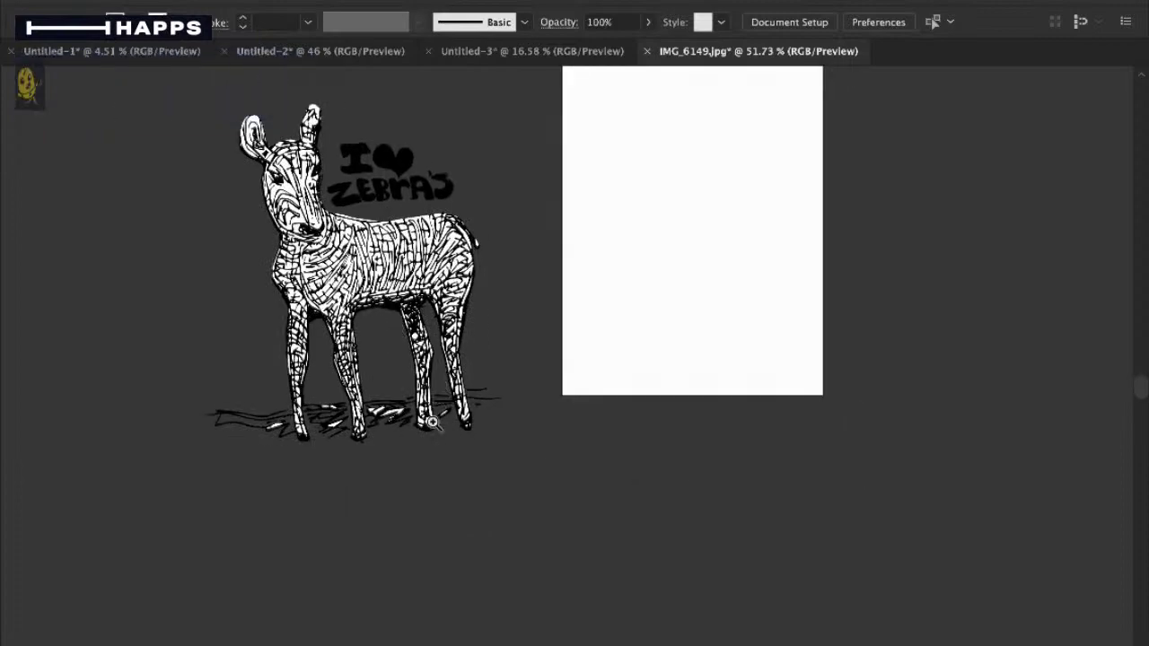
{"action": "mouse_move", "coordinate": [312, 417]}
{"action": "left_mouse_down"}
{"action": "mouse_move", "coordinate": [350, 415]}
{"action": "mouse_move", "coordinate": [325, 406]}
{"action": "left_mouse_up"}
{"action": "key", "text": "v"}
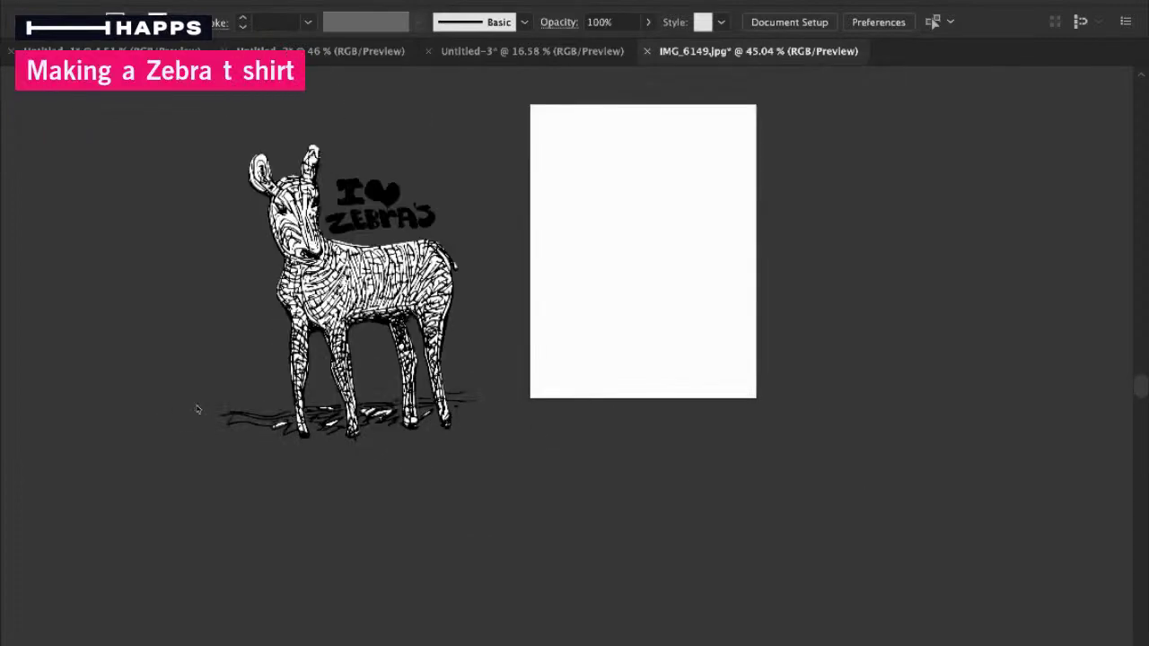
{"action": "left_click", "coordinate": [196, 278]}
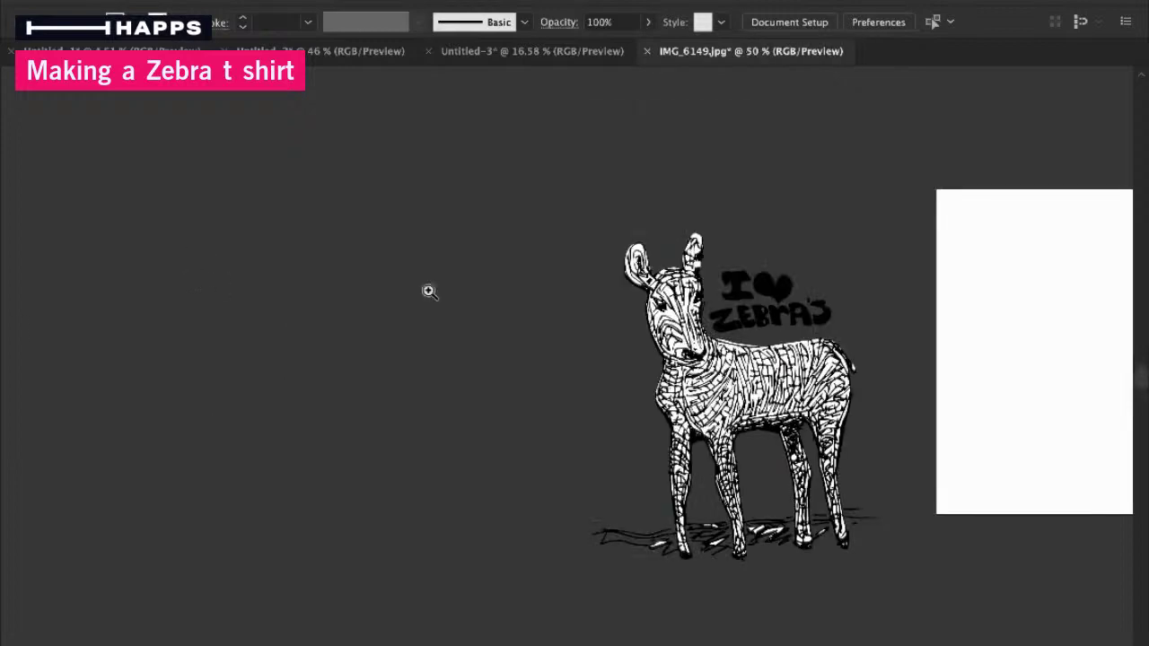
{"action": "left_click_drag", "start_coordinate": [561, 301], "coordinate": [409, 297]}
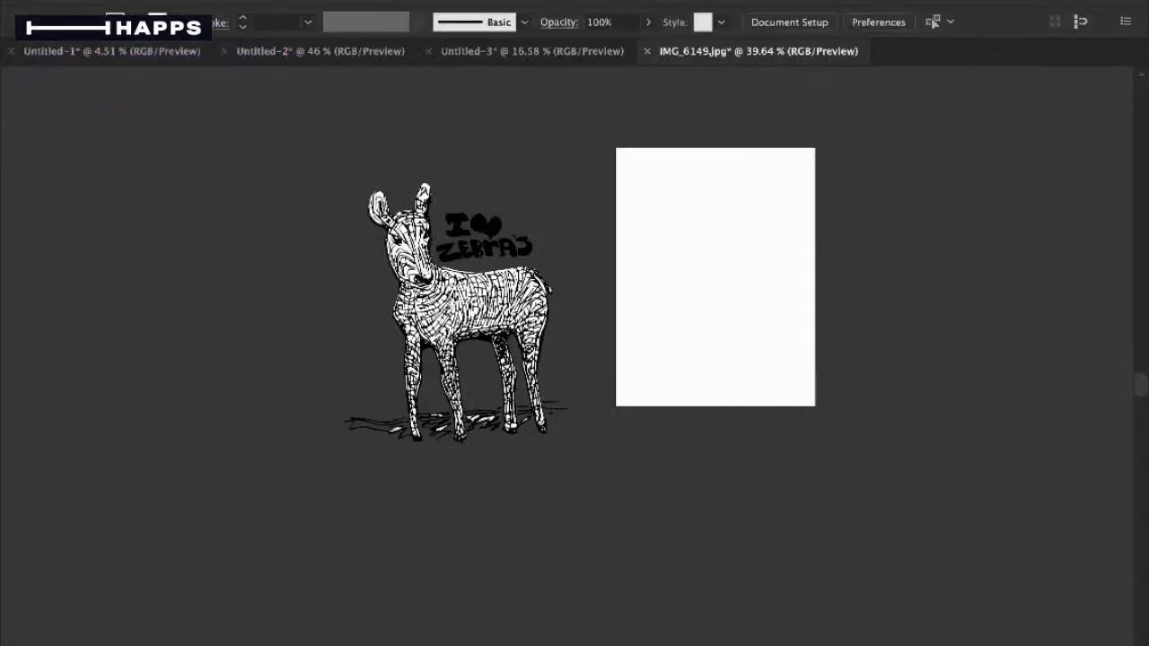
Move the whole lettering off the zebra's back to the empty canvas in front of its head
{"action": "left_click_drag", "start_coordinate": [501, 230], "coordinate": [574, 173]}
{"action": "key", "text": "ctrl+z"}
{"action": "left_click", "coordinate": [559, 244]}
{"action": "left_click", "coordinate": [480, 339]}
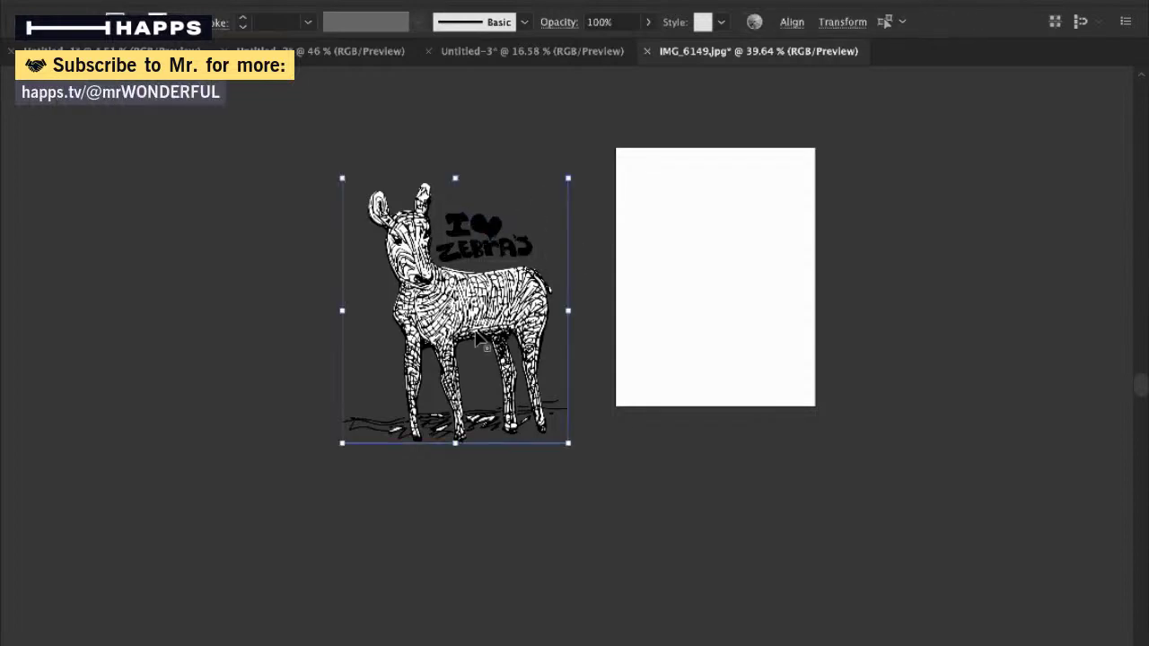
{"action": "key", "text": "ctrl+z"}
{"action": "key", "text": "ctrl+z"}
{"action": "key", "text": "ctrl+z"}
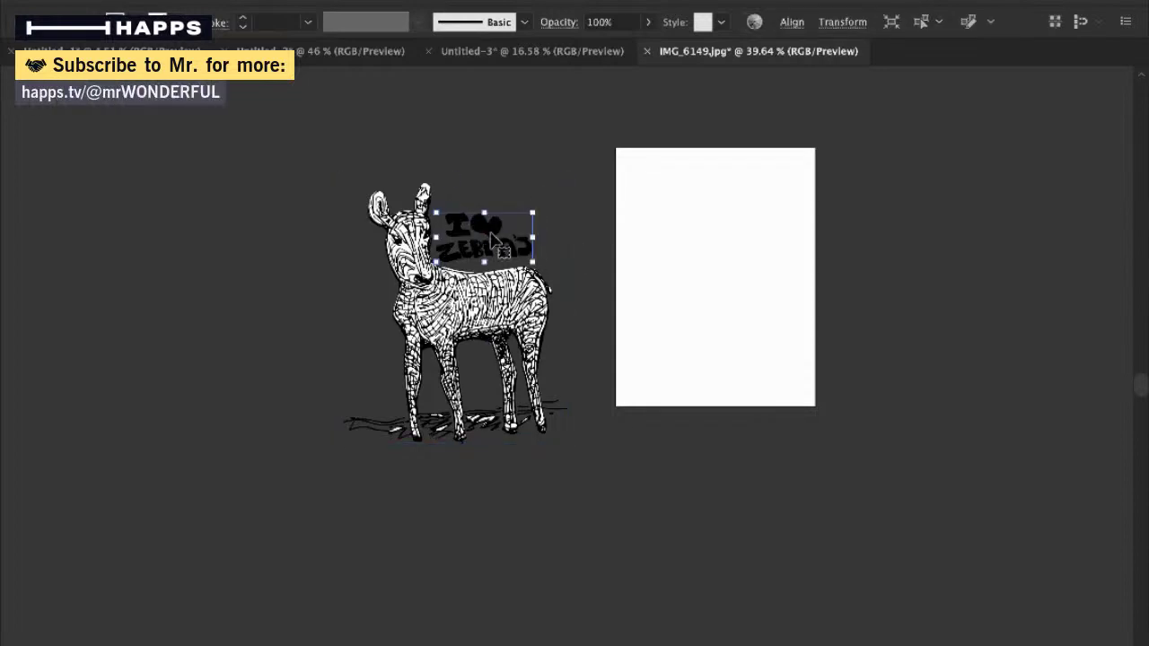
{"action": "left_click_drag", "start_coordinate": [492, 241], "coordinate": [219, 203]}
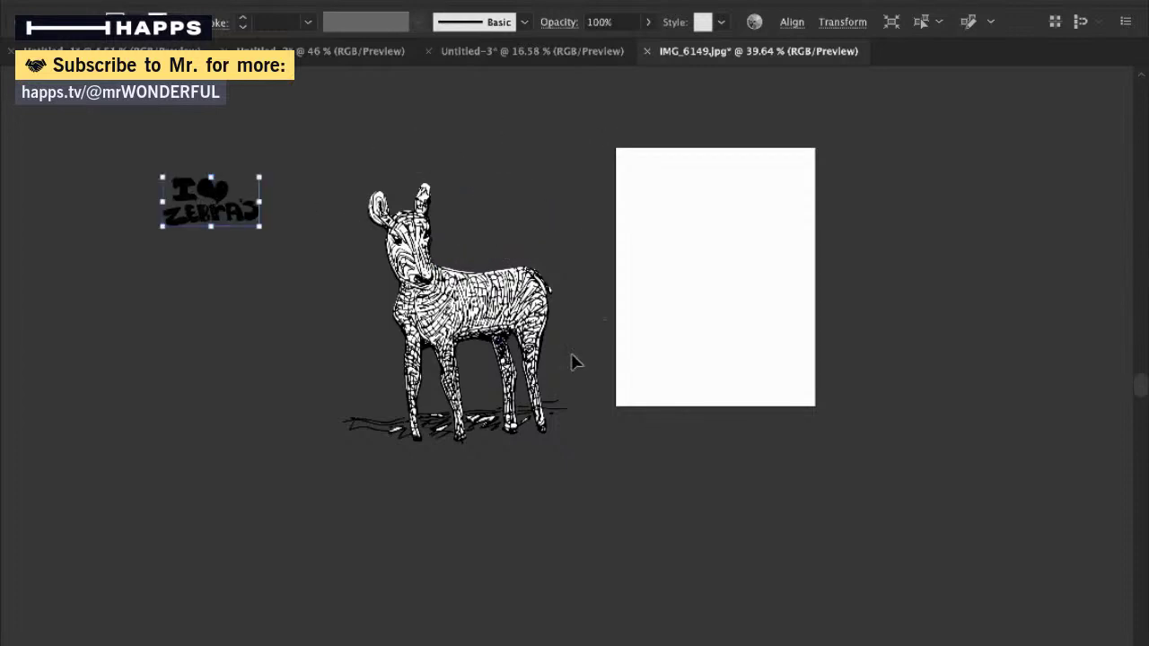
Select all of the zebra artwork and group it
{"action": "left_click_drag", "start_coordinate": [603, 143], "coordinate": [324, 499]}
{"action": "left_click", "coordinate": [371, 505]}
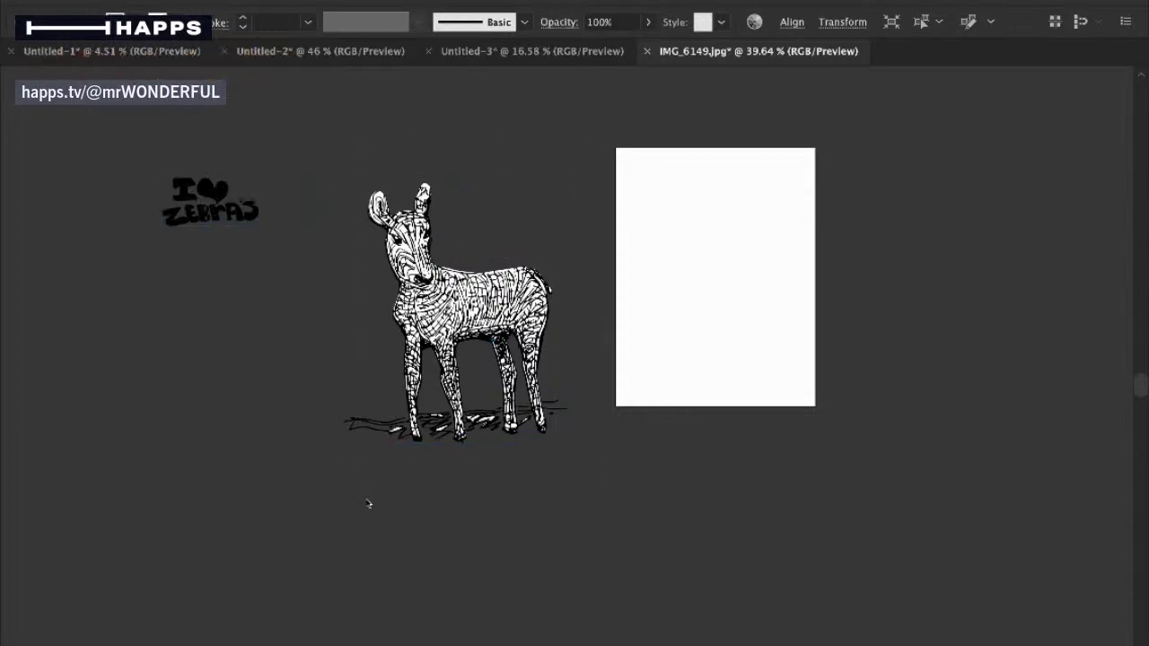
{"action": "key", "text": "ctrl+g"}
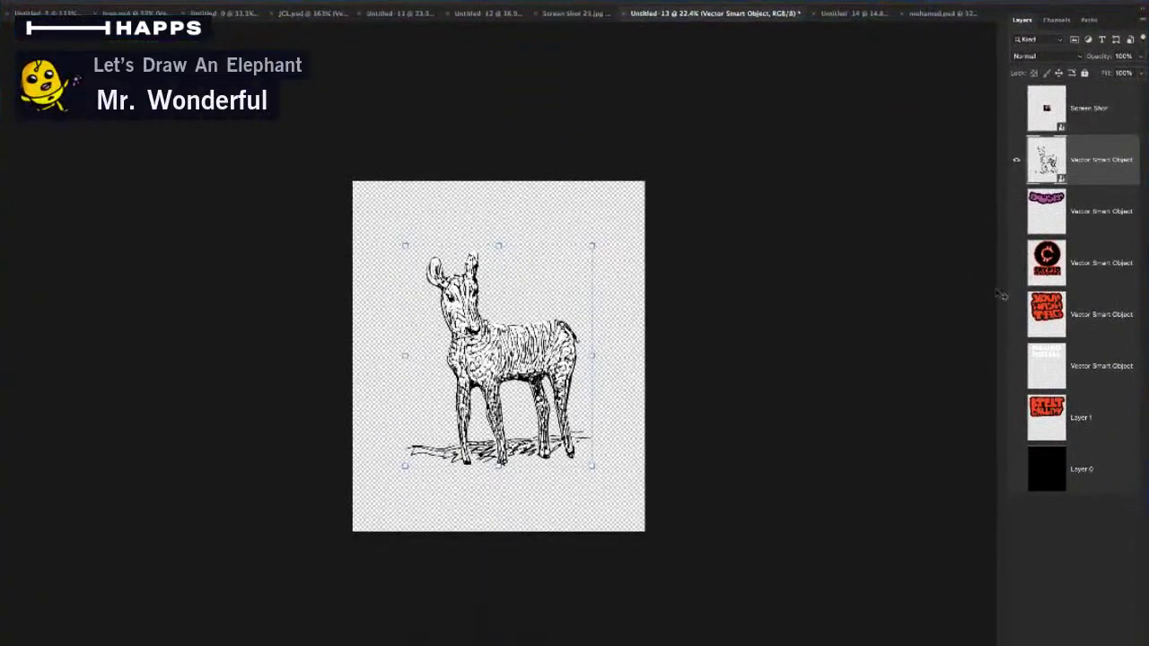
Switch to the Photoshop document containing the zebra and delete the red circular logo layer and the red-lettered Layer 1
{"action": "left_click", "coordinate": [1043, 268]}
{"action": "key", "text": "Delete"}
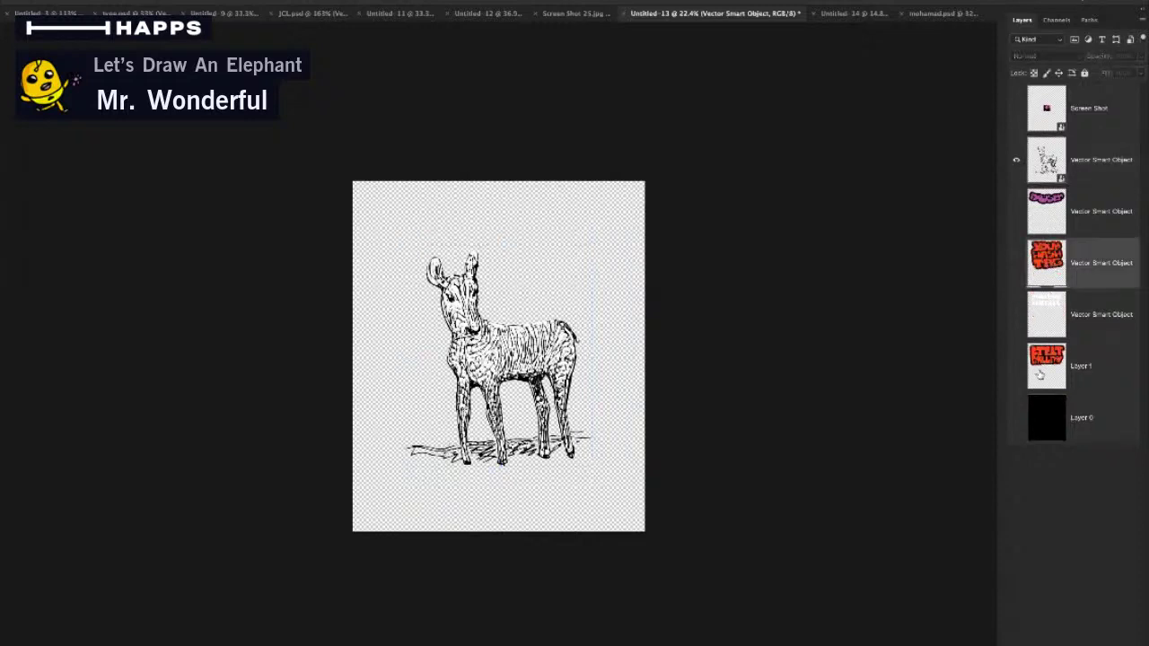
{"action": "left_click", "coordinate": [1039, 375]}
{"action": "key", "text": "Delete"}
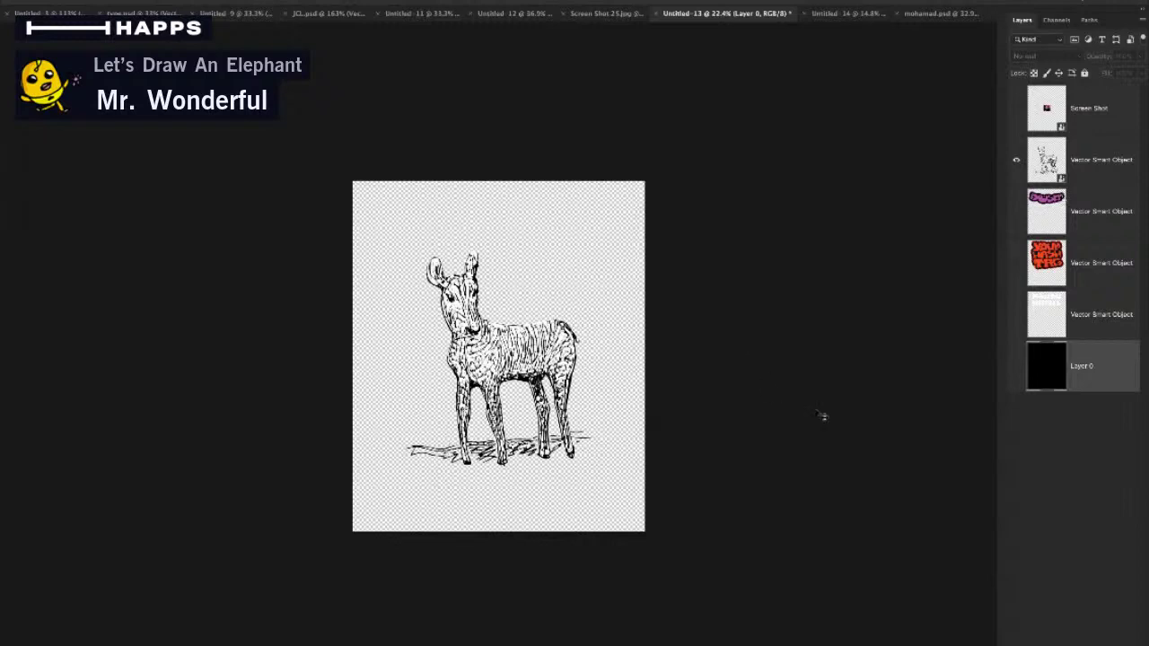
Compare the zebra with and without the black Layer 0 behind it, examining the line work along its back
{"action": "left_click", "coordinate": [1016, 365]}
{"action": "left_click_drag", "start_coordinate": [528, 331], "coordinate": [377, 185]}
{"action": "scroll", "coordinate": [377, 185], "scroll_direction": "up", "scroll_amount": 5}
{"action": "scroll", "coordinate": [325, 279], "scroll_direction": "down", "scroll_amount": 12}
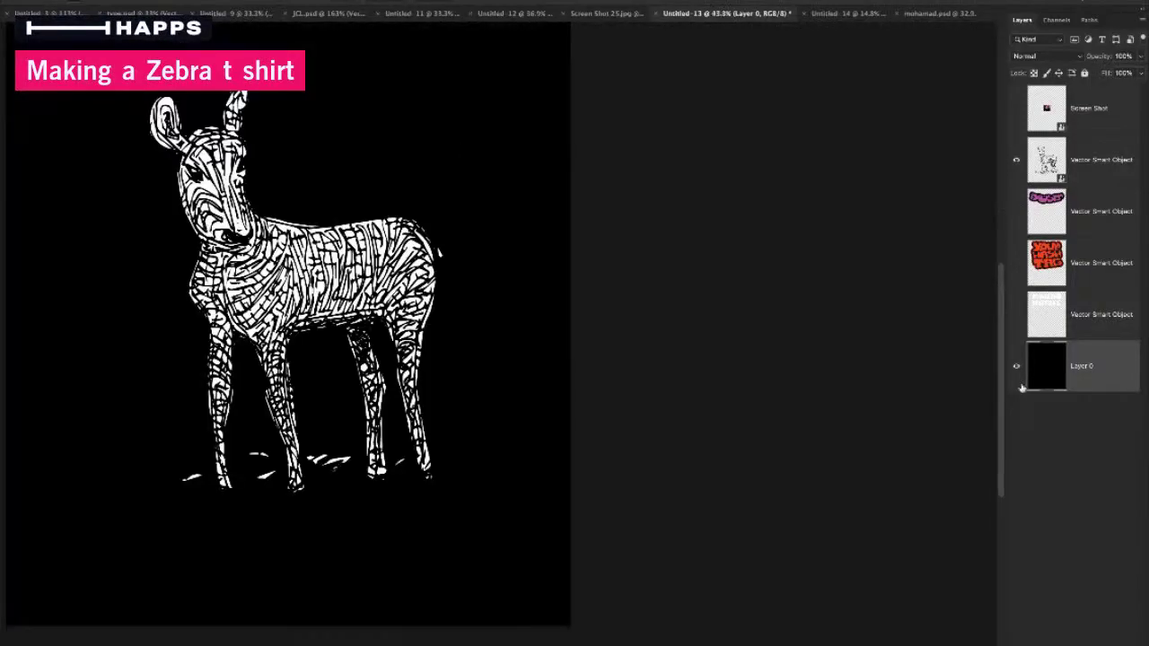
{"action": "left_click", "coordinate": [1016, 366]}
{"action": "scroll", "coordinate": [302, 208], "scroll_direction": "up", "scroll_amount": 8}
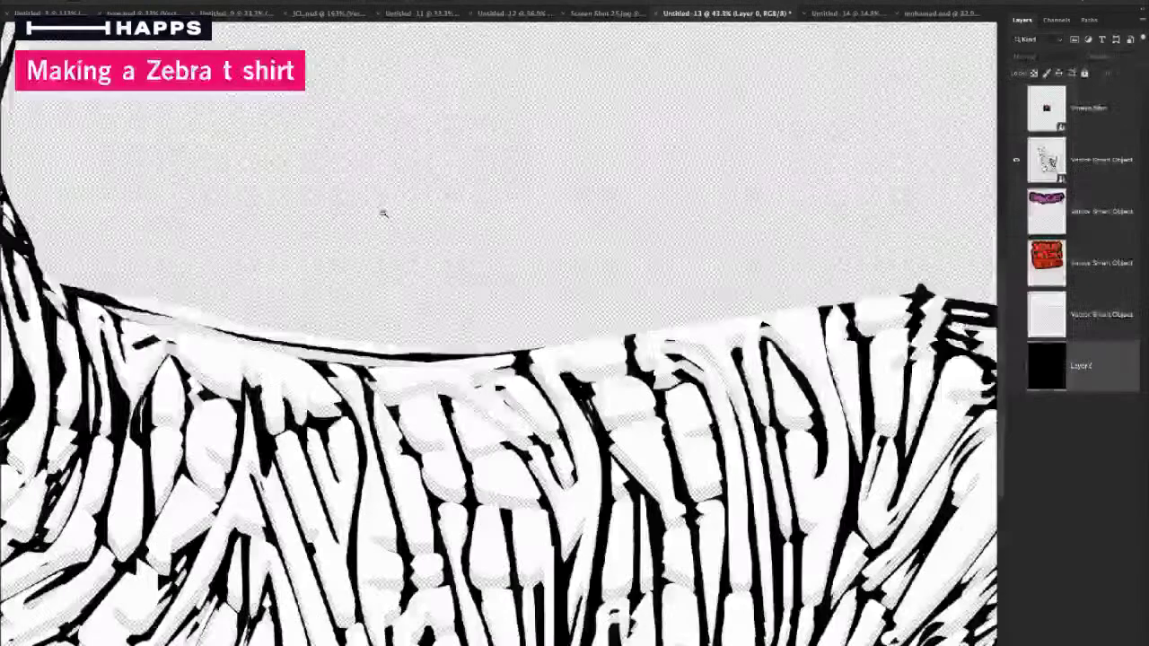
{"action": "scroll", "coordinate": [399, 218], "scroll_direction": "down", "scroll_amount": 8}
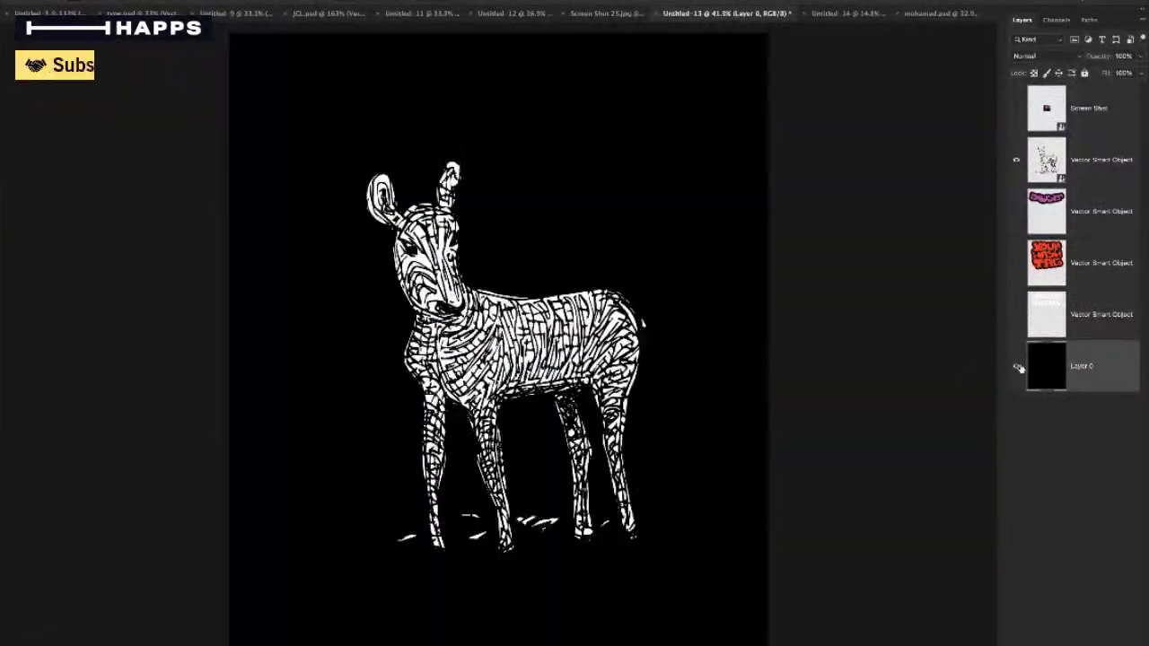
{"action": "left_click", "coordinate": [1018, 370]}
{"action": "left_click", "coordinate": [1017, 371]}
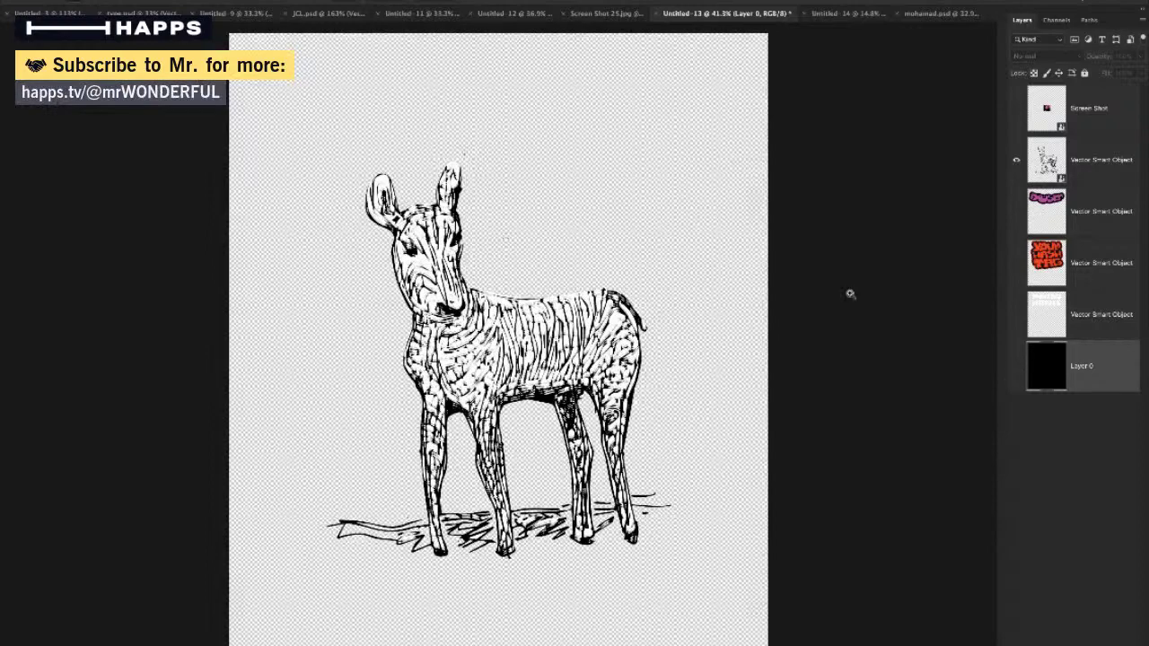
Add a black Stroke effect to the zebra layer and erase the stray specks above its back and beside its ear
{"action": "left_click", "coordinate": [1103, 175]}
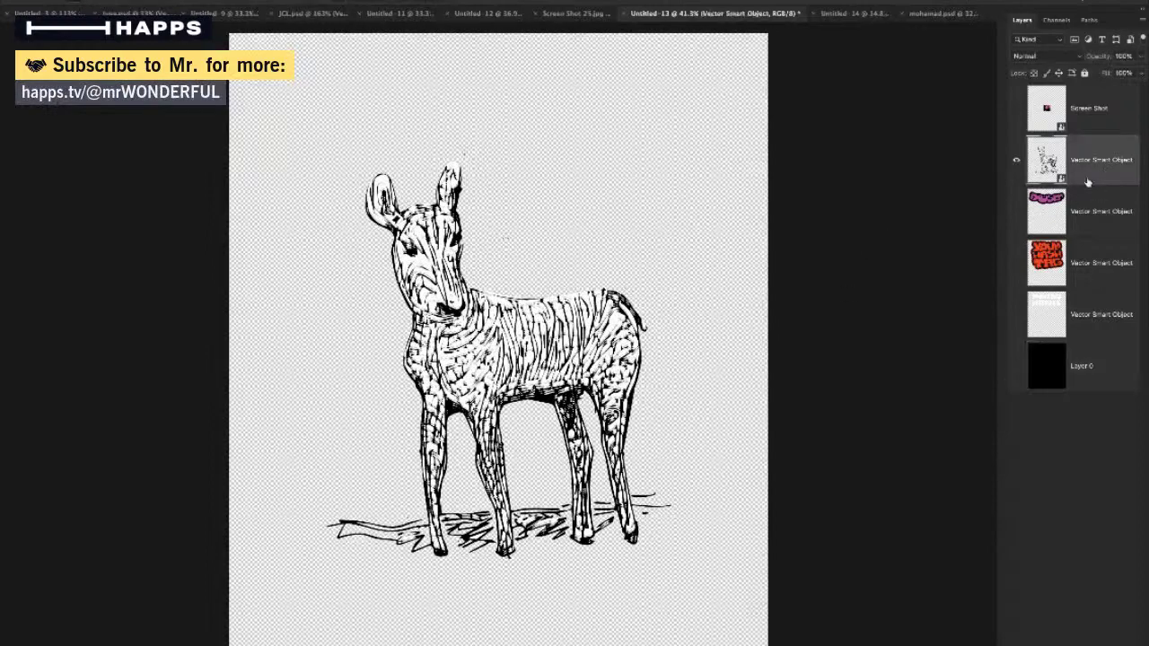
{"action": "key", "text": "super+t"}
{"action": "left_click", "coordinate": [800, 162]}
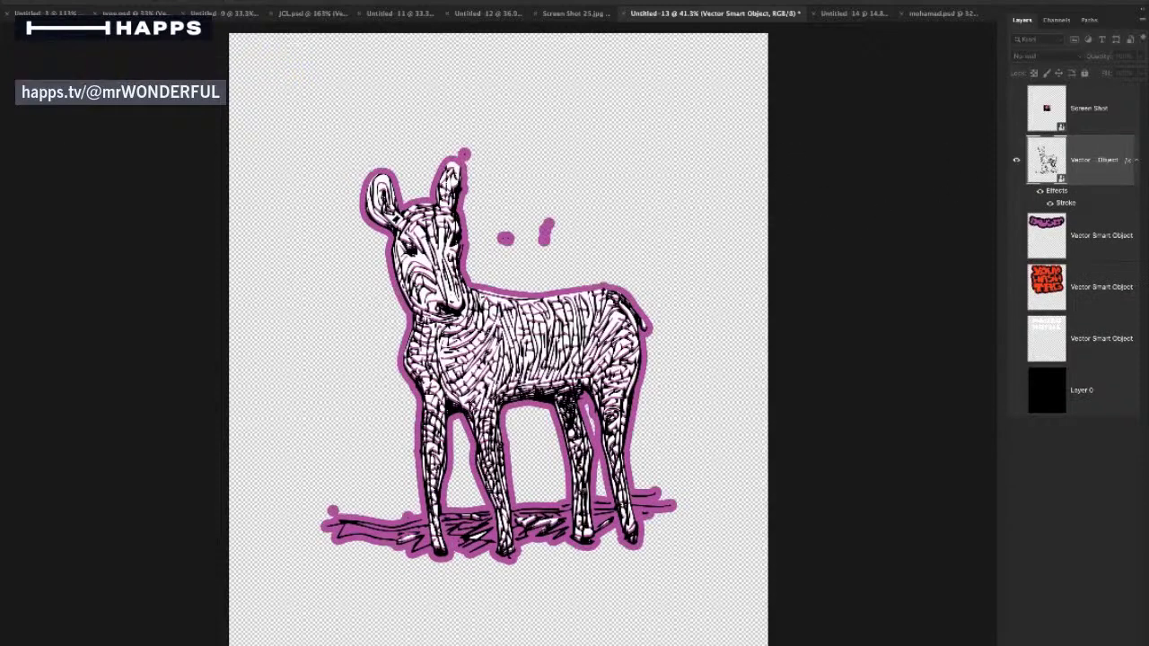
{"action": "left_click", "coordinate": [162, 296]}
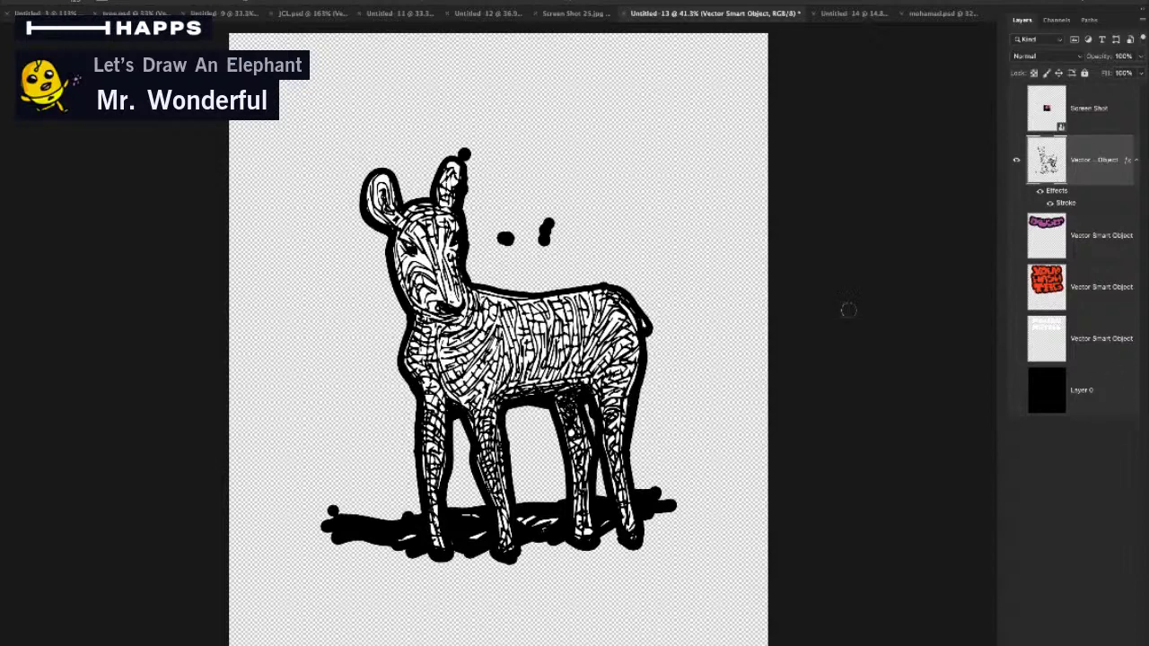
{"action": "mouse_move", "coordinate": [545, 236]}
{"action": "left_mouse_down"}
{"action": "mouse_move", "coordinate": [549, 215]}
{"action": "mouse_move", "coordinate": [512, 221]}
{"action": "mouse_move", "coordinate": [505, 236]}
{"action": "left_mouse_up"}
{"action": "left_click", "coordinate": [463, 154]}
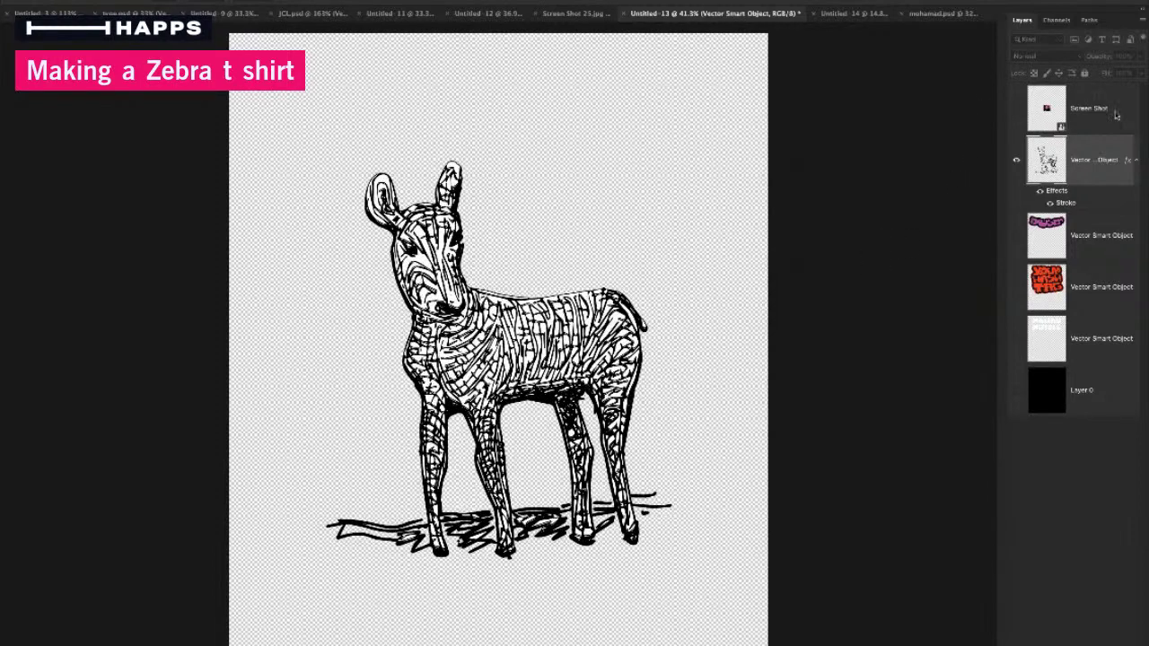
{"action": "left_click", "coordinate": [787, 161]}
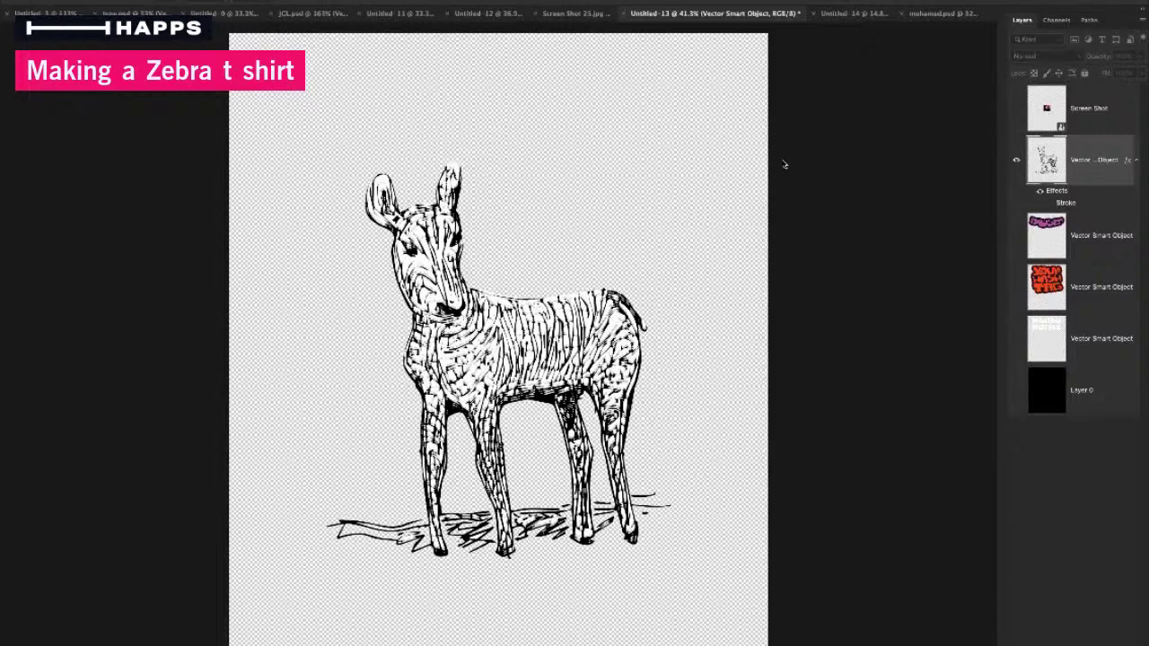
{"action": "left_click", "coordinate": [785, 164]}
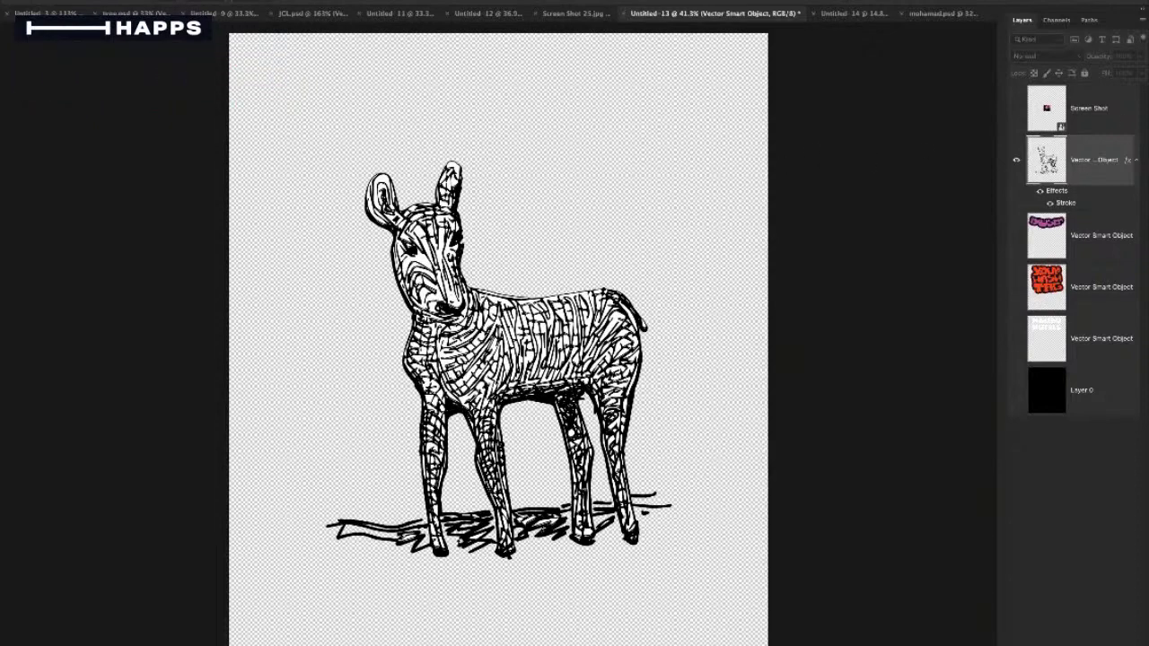
{"action": "left_click", "coordinate": [1132, 128]}
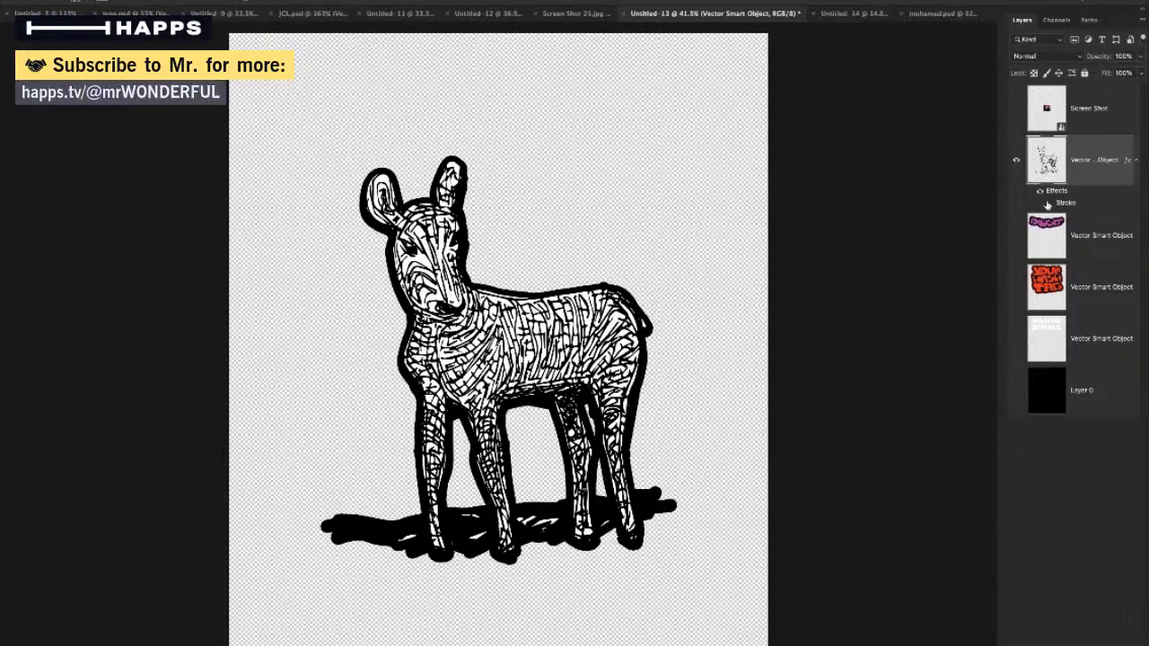
Hide the zebra layer's Stroke effect and briefly preview the zebra against the black Layer 0
{"action": "left_click", "coordinate": [1049, 203]}
{"action": "left_click", "coordinate": [1016, 391]}
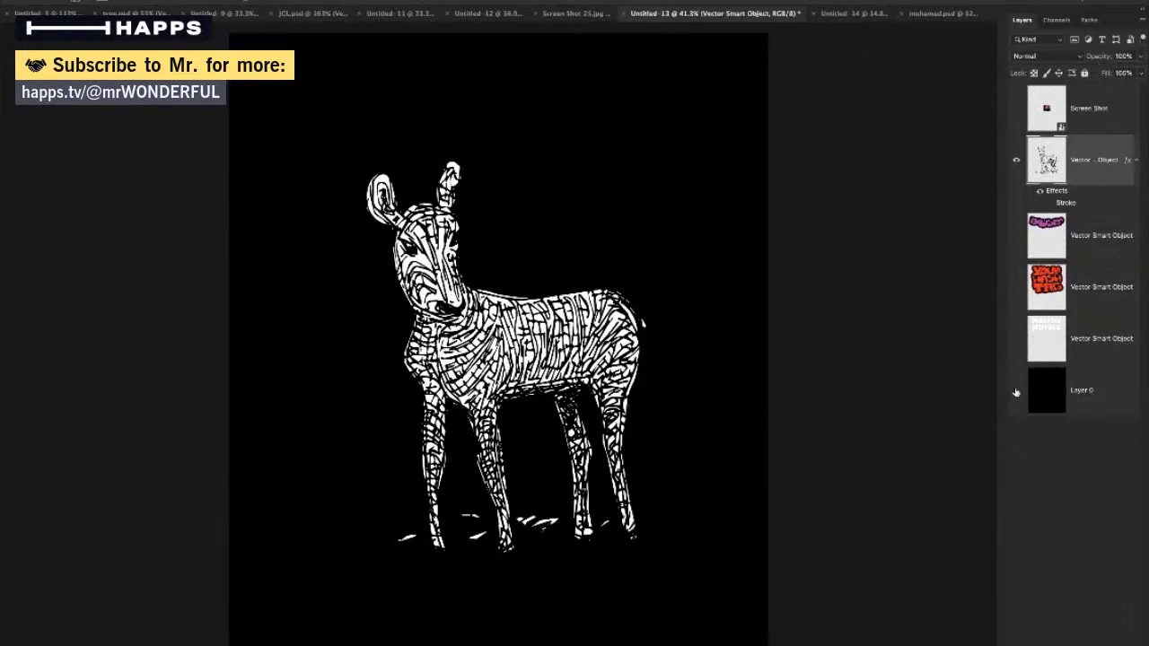
{"action": "left_click", "coordinate": [1016, 390]}
Select the transparent area around the zebra and create a new empty layer beneath the zebra layer
{"action": "left_click_drag", "start_coordinate": [394, 258], "coordinate": [563, 282]}
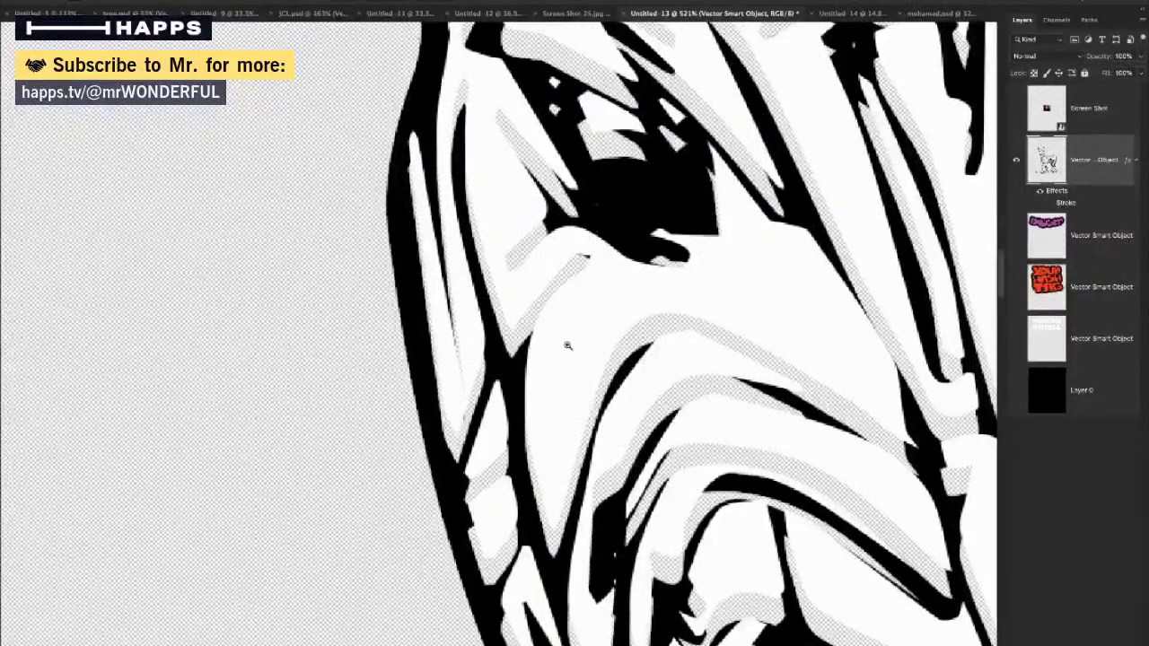
{"action": "left_click_drag", "start_coordinate": [675, 386], "coordinate": [546, 410]}
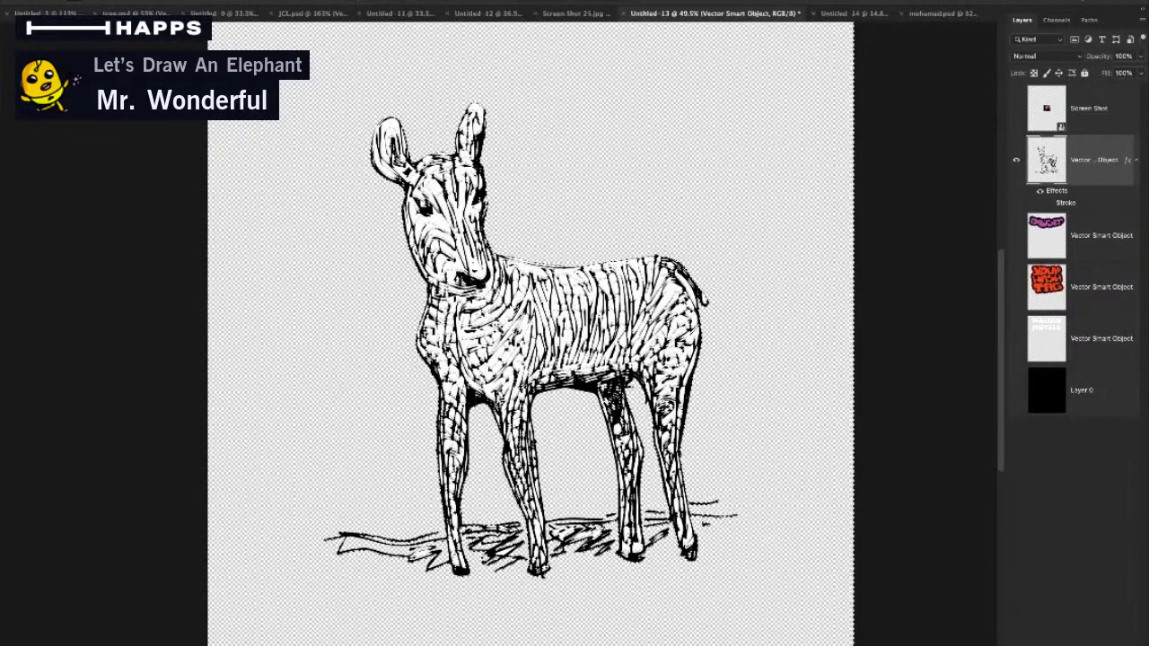
{"action": "key", "text": "super+shift+alt+n"}
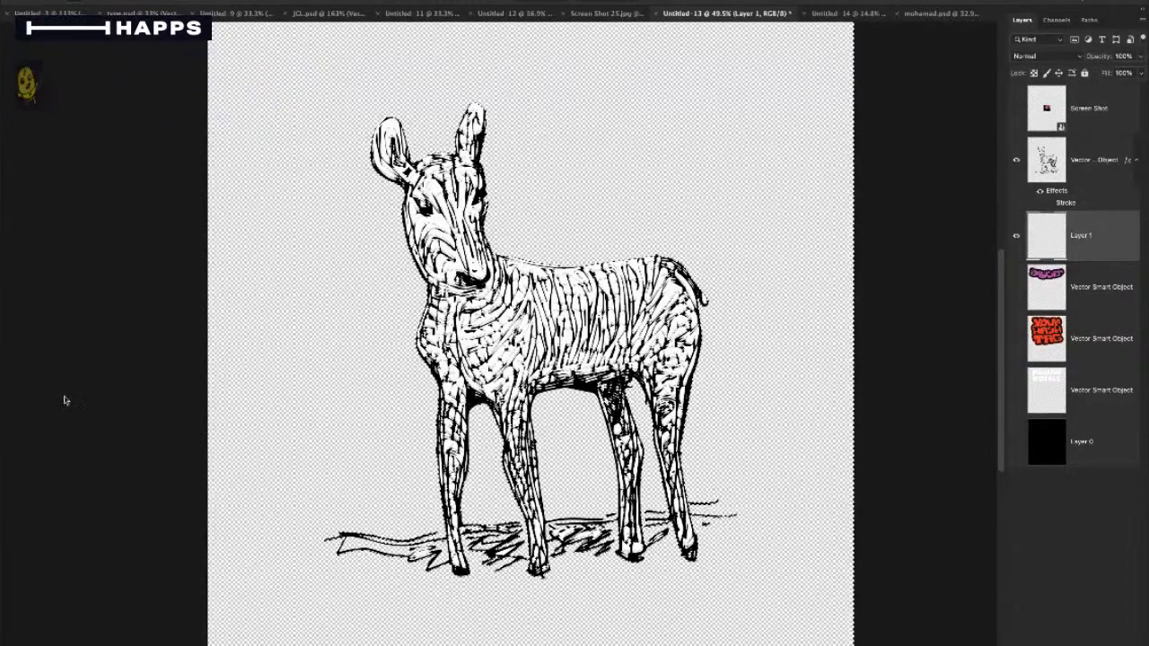
Try filling the selected area with white on Layer 1, and hide that layer
{"action": "key", "text": "super+BackSpace"}
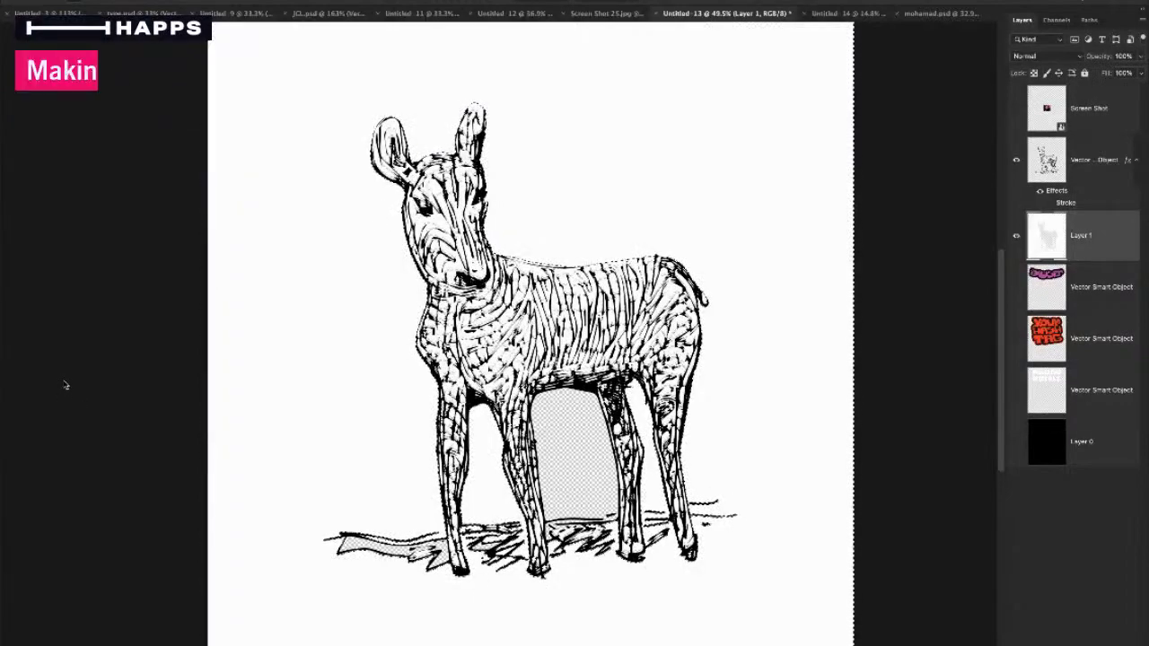
{"action": "key", "text": "ctrl+z"}
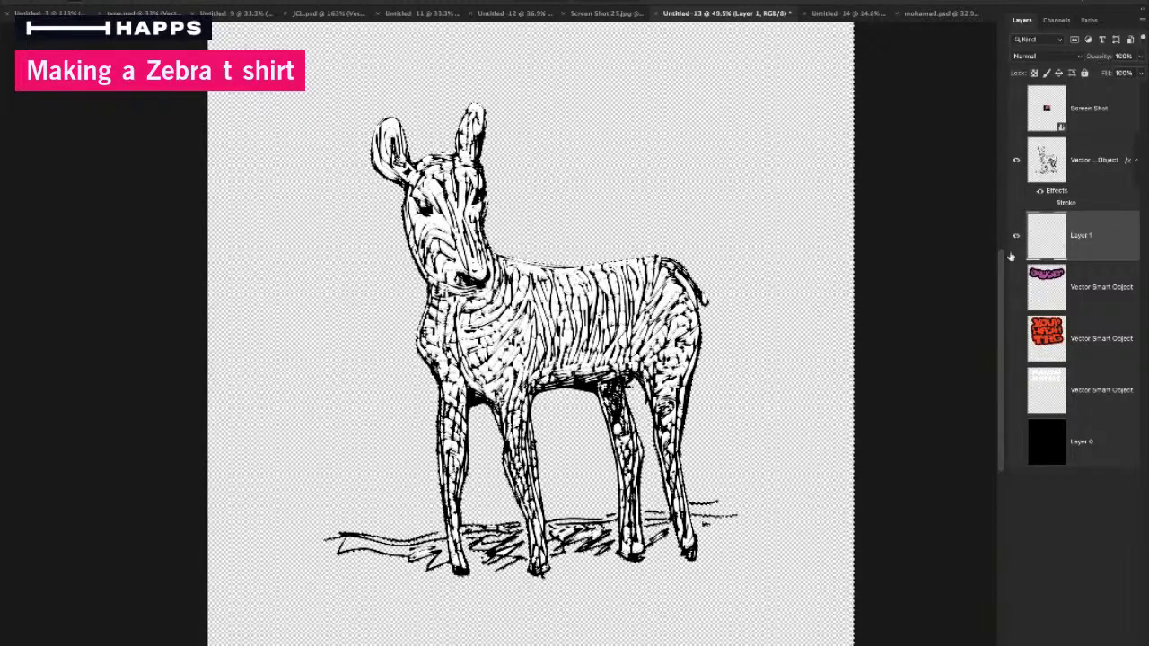
{"action": "left_click", "coordinate": [1011, 257]}
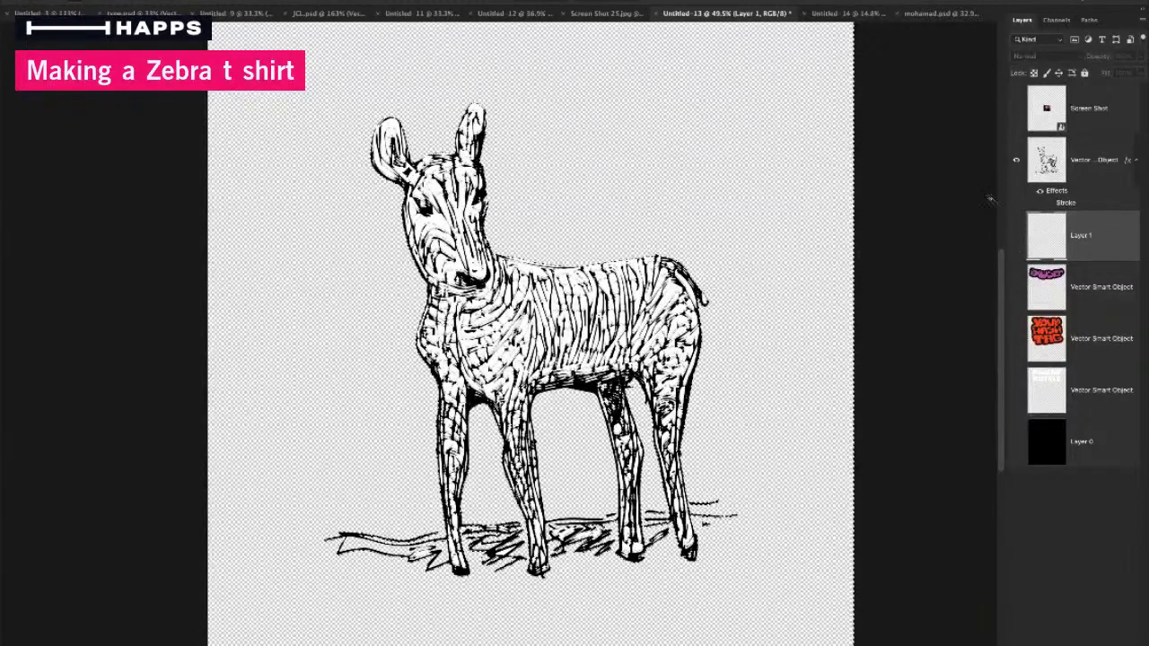
Preview the zebra against the black Layer 0 and hide that layer again
{"action": "left_click", "coordinate": [1018, 439]}
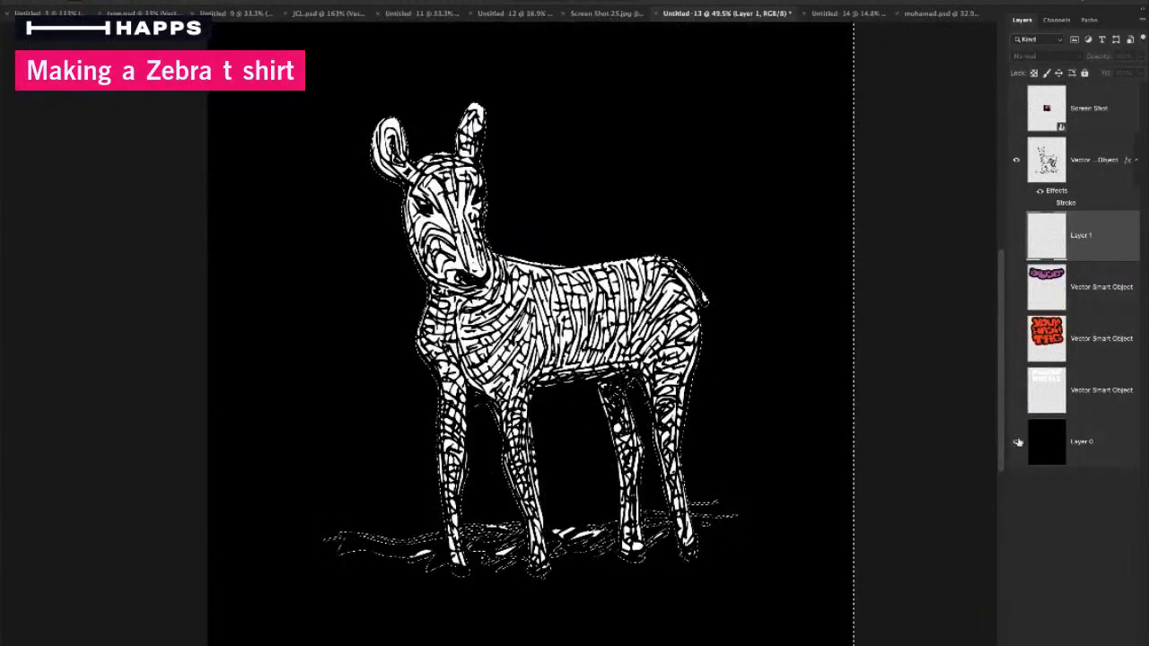
{"action": "left_click", "coordinate": [1032, 437]}
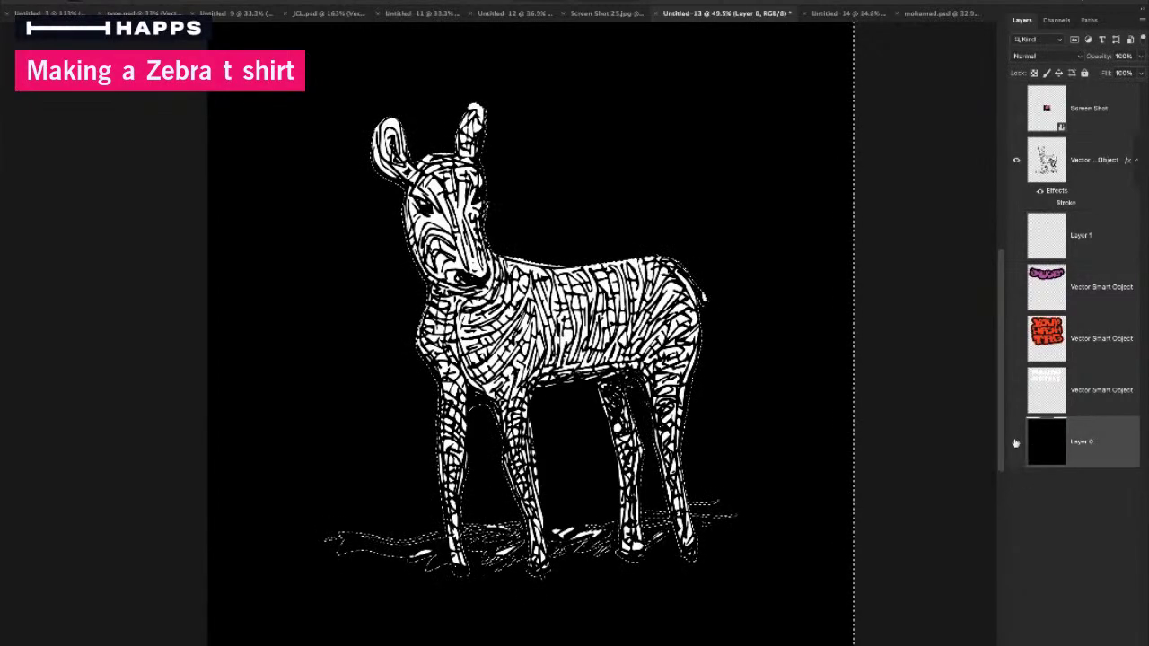
{"action": "left_click", "coordinate": [1016, 441]}
Hide the zebra layer, fill the zebra silhouette with white on Layer 1, and deselect
{"action": "left_click", "coordinate": [1068, 164], "text": "super"}
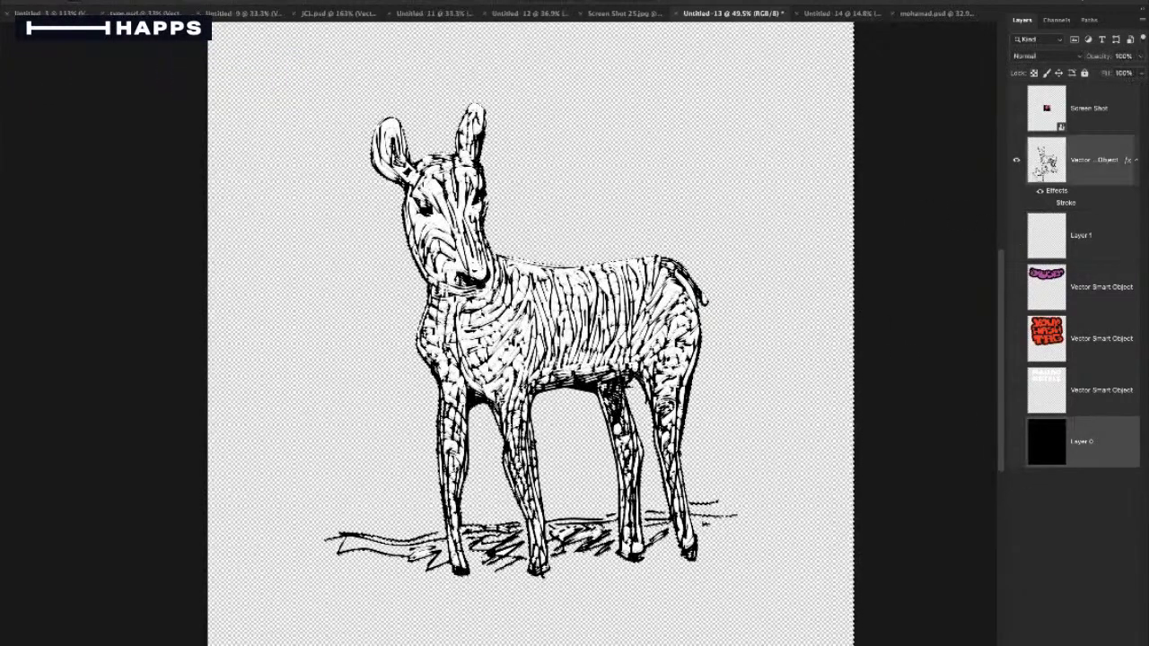
{"action": "left_click", "coordinate": [1046, 162], "text": "super"}
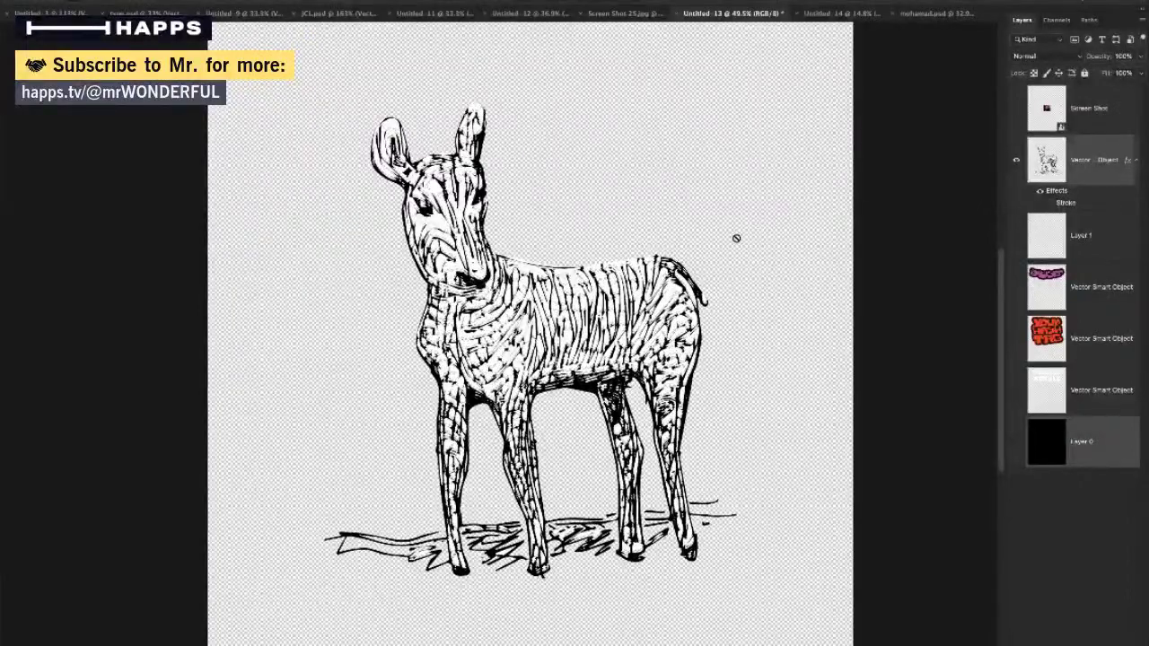
{"action": "left_click", "coordinate": [1026, 170]}
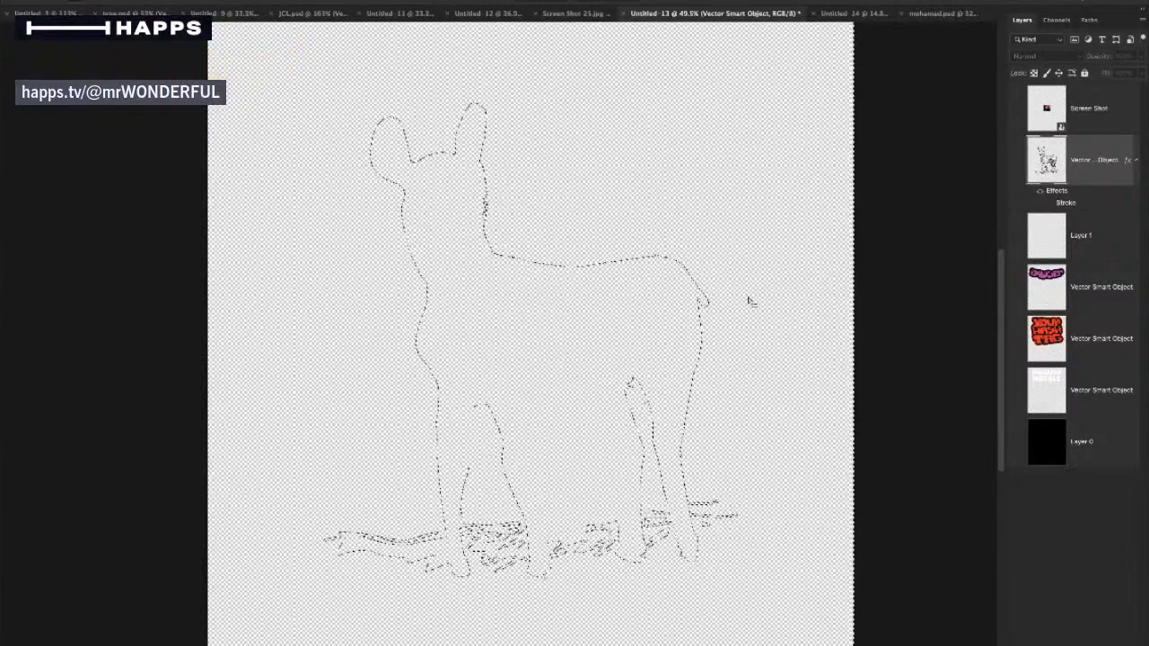
{"action": "left_click", "coordinate": [1016, 237]}
{"action": "left_click", "coordinate": [1045, 240]}
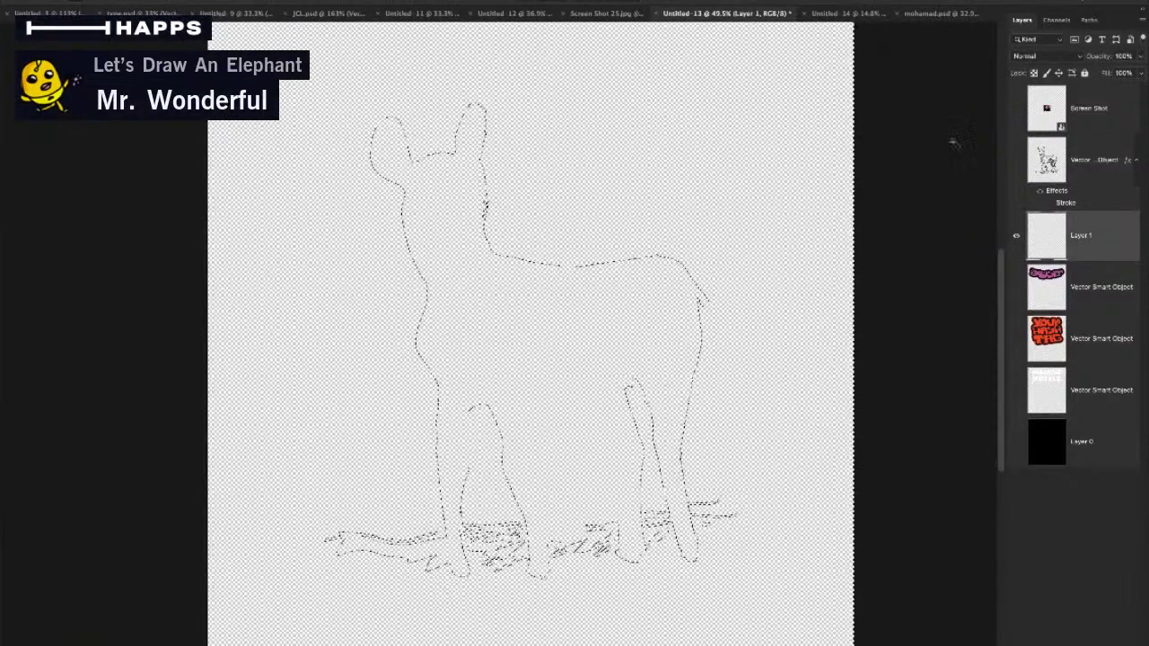
{"action": "key", "text": "super+BackSpace"}
{"action": "key", "text": "ctrl+z"}
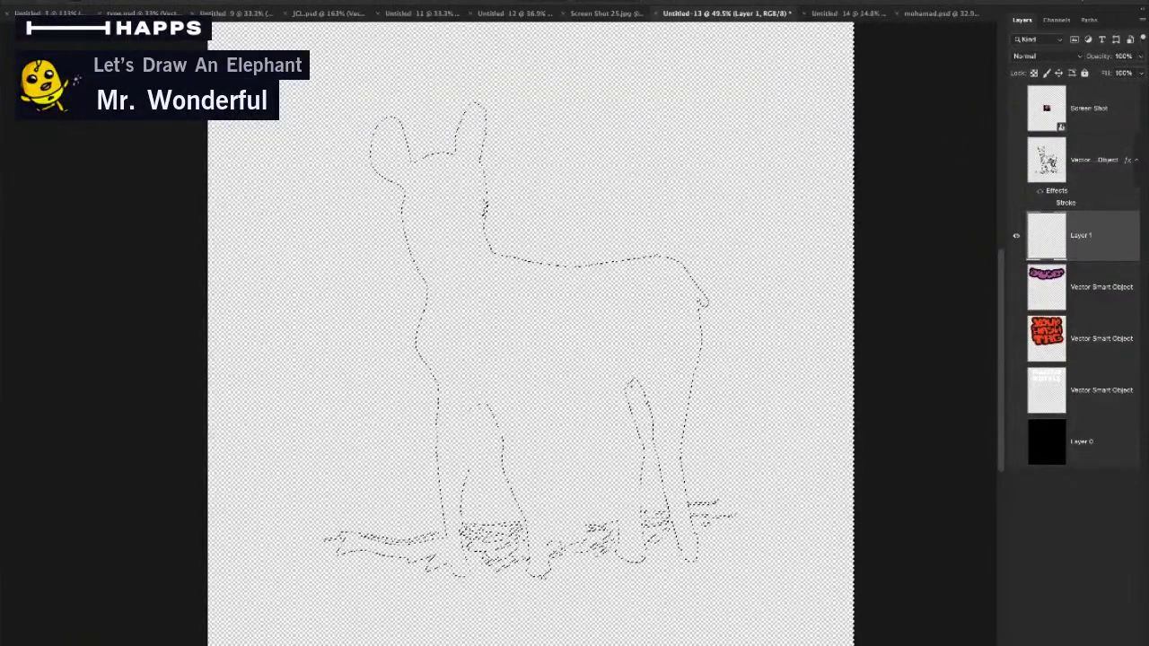
{"action": "key", "text": "super+BackSpace"}
{"action": "key", "text": "super+d"}
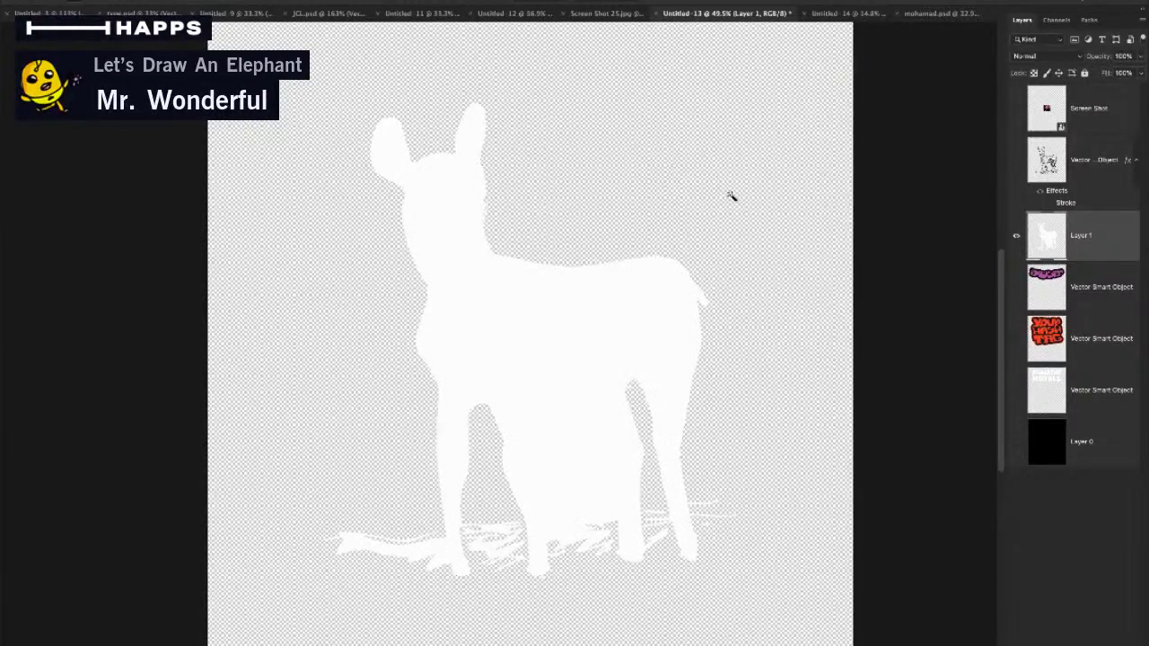
Show the zebra layer and the black Layer 0, and examine the white fill behind the stripes and between the legs
{"action": "left_click", "coordinate": [1016, 162]}
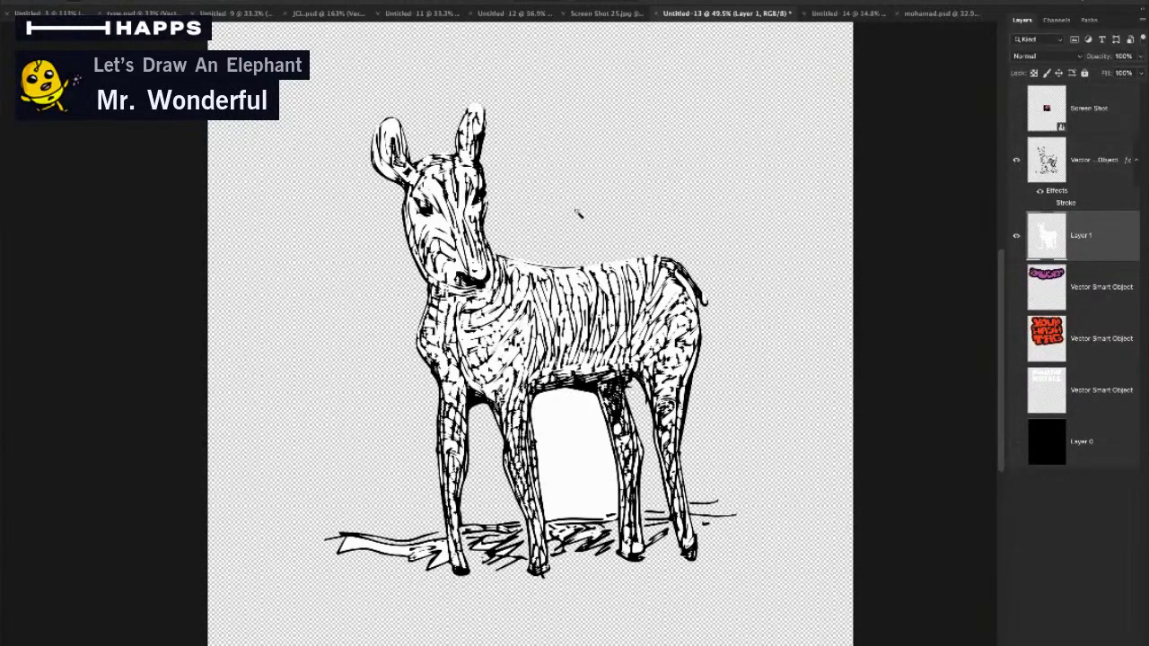
{"action": "left_click", "coordinate": [1016, 444]}
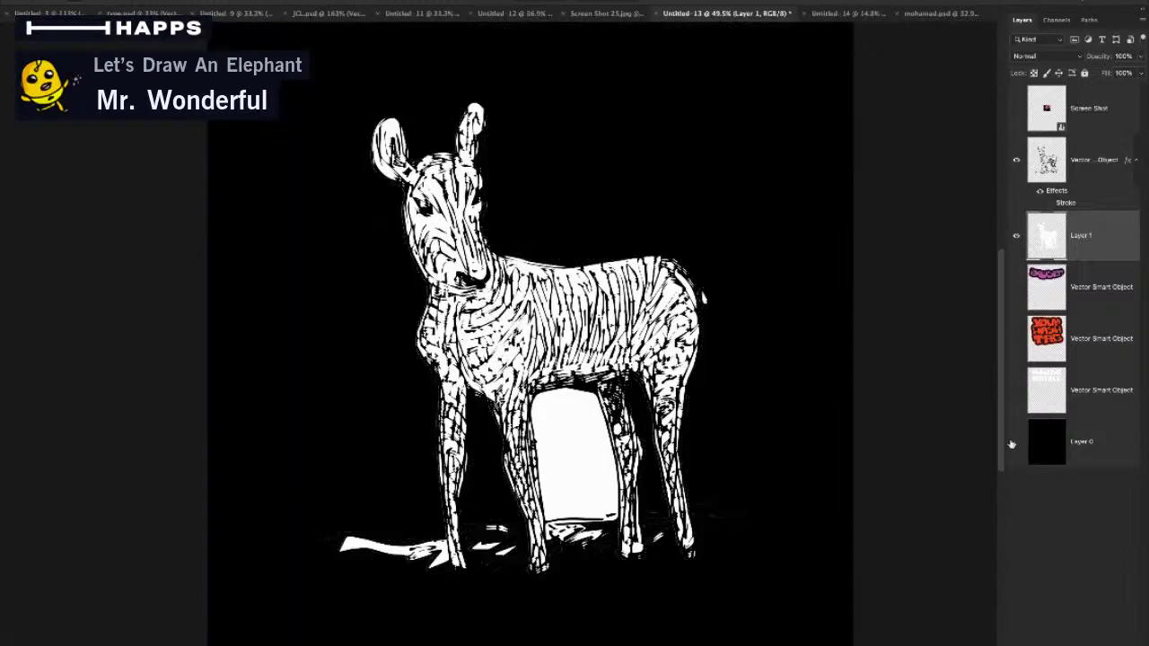
{"action": "left_click", "coordinate": [1016, 443]}
{"action": "left_click", "coordinate": [1016, 444]}
{"action": "scroll", "coordinate": [546, 362], "scroll_direction": "up", "scroll_amount": 5}
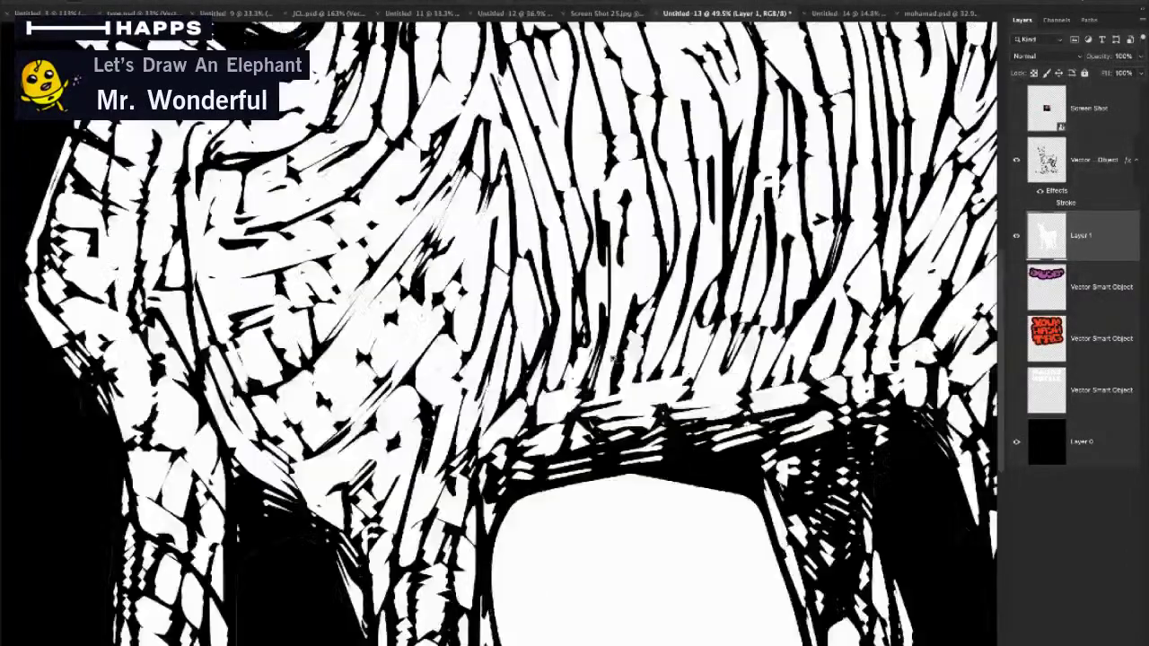
{"action": "left_click_drag", "start_coordinate": [613, 359], "coordinate": [560, 391]}
{"action": "scroll", "coordinate": [608, 365], "scroll_direction": "down", "scroll_amount": 5}
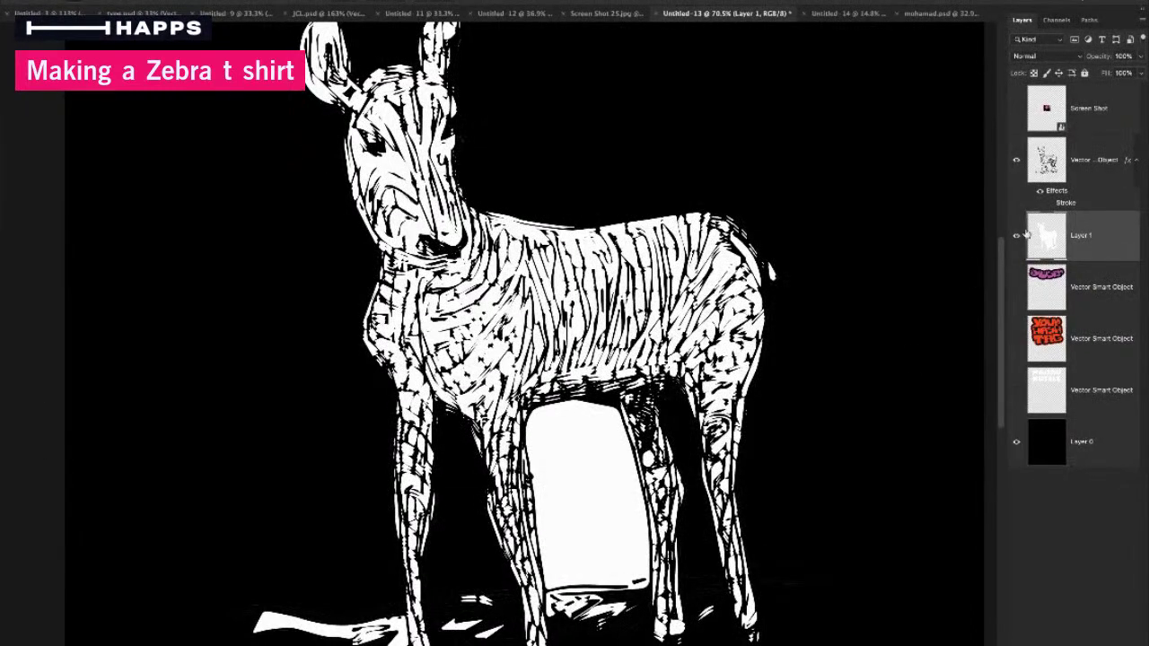
Hide all visible layers and paste the copied zebra tracing as a smart object above Layer 1
{"action": "left_click", "coordinate": [1016, 160]}
{"action": "left_click", "coordinate": [1016, 235]}
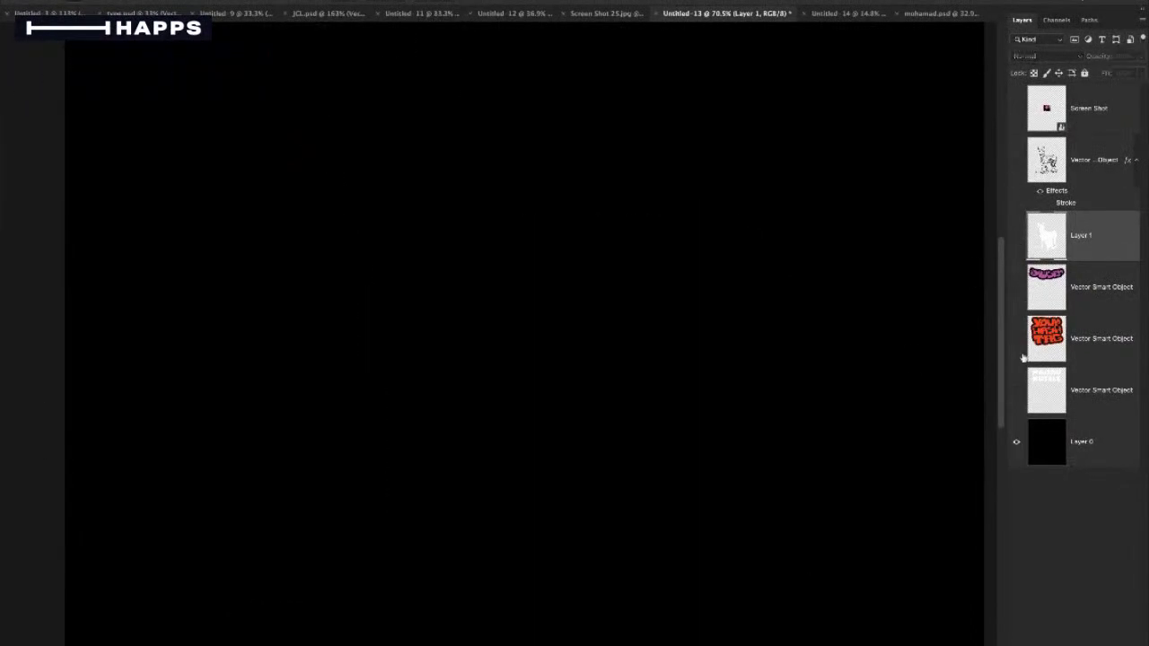
{"action": "left_click", "coordinate": [1015, 442]}
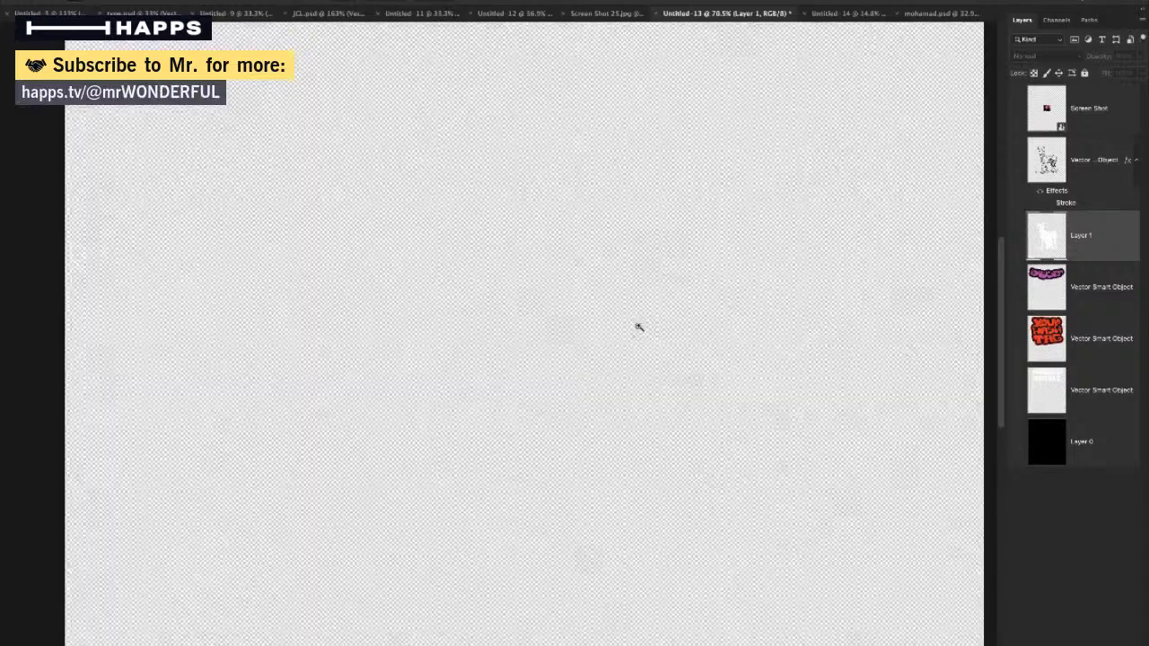
{"action": "left_click_drag", "start_coordinate": [643, 302], "coordinate": [610, 340]}
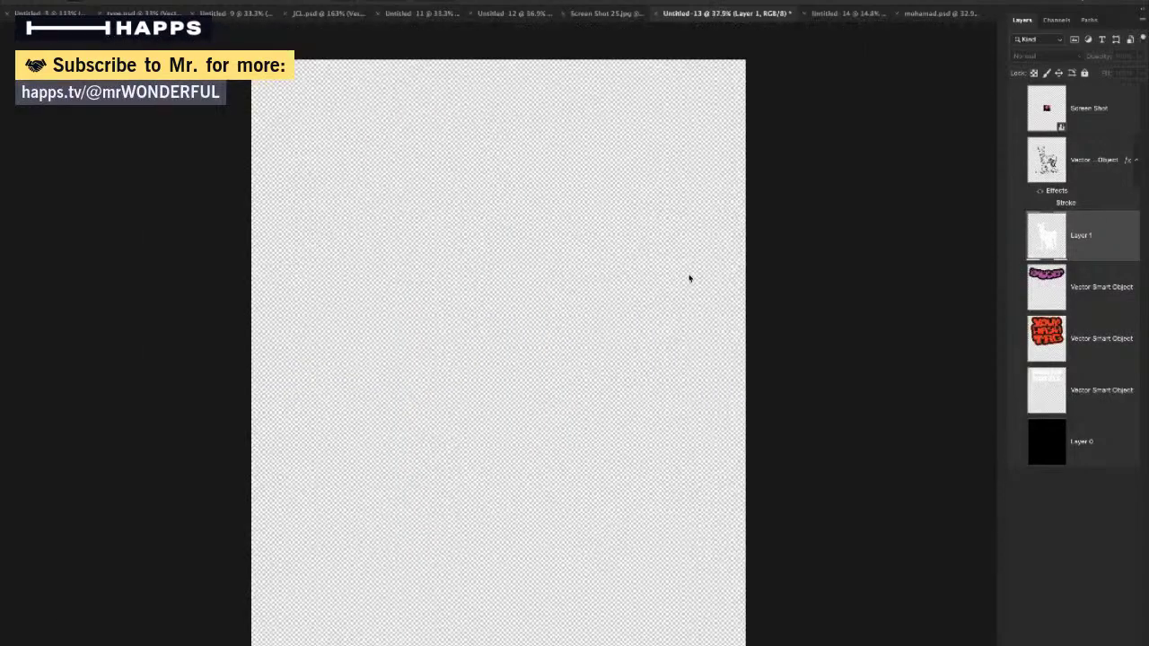
{"action": "key", "text": "super+v"}
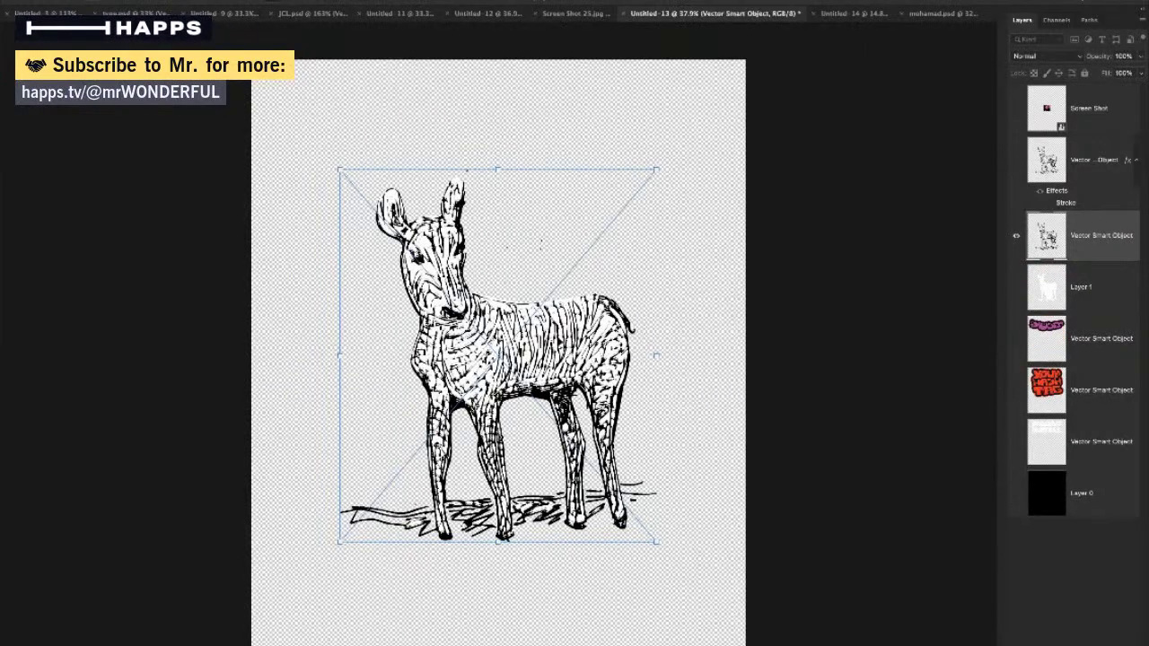
{"action": "key", "text": "Return"}
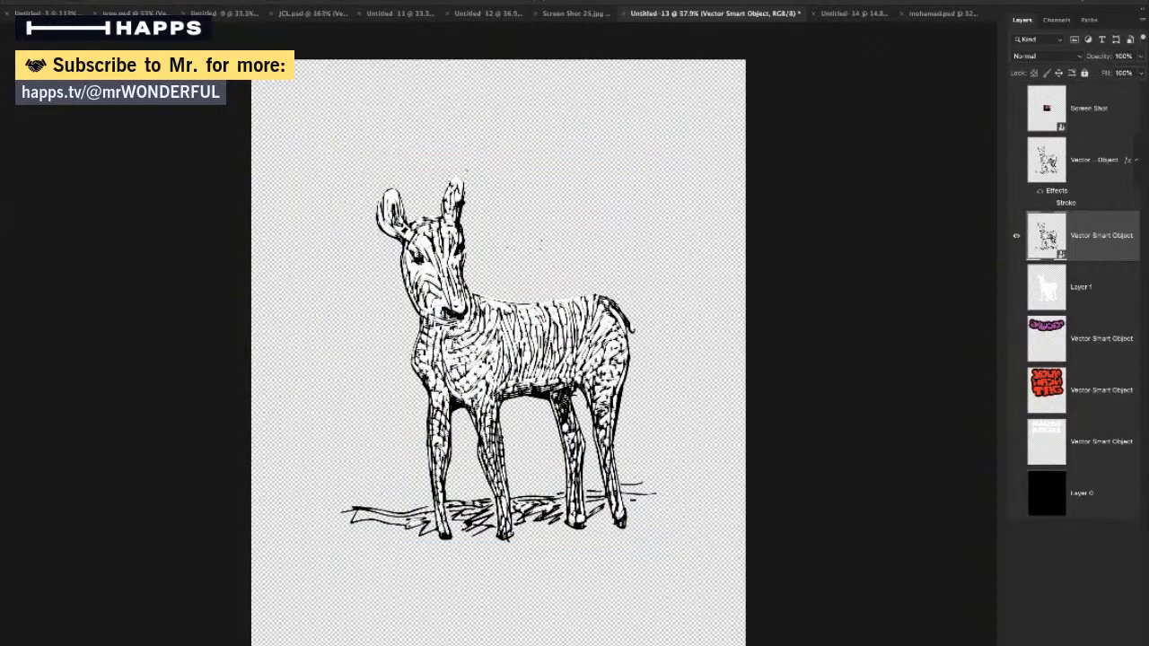
{"action": "left_click_drag", "start_coordinate": [458, 339], "coordinate": [534, 359]}
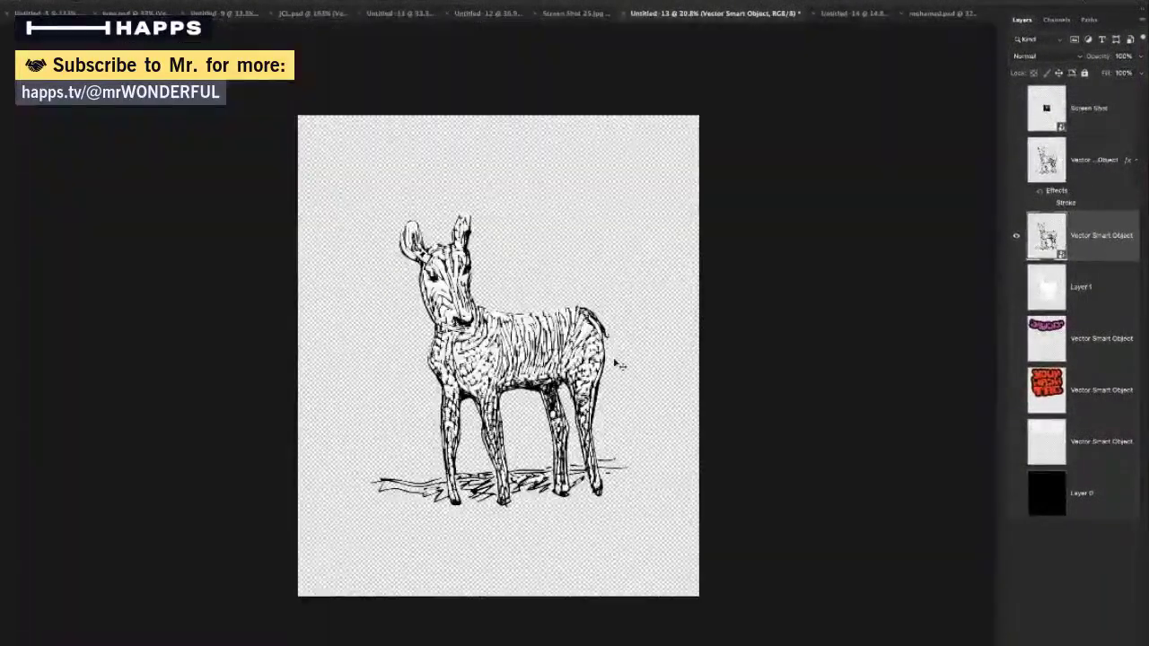
Paste the zebra sketch photo as a new layer and rotate it 90° so the zebra stands upright
{"action": "key", "text": "ctrl+v"}
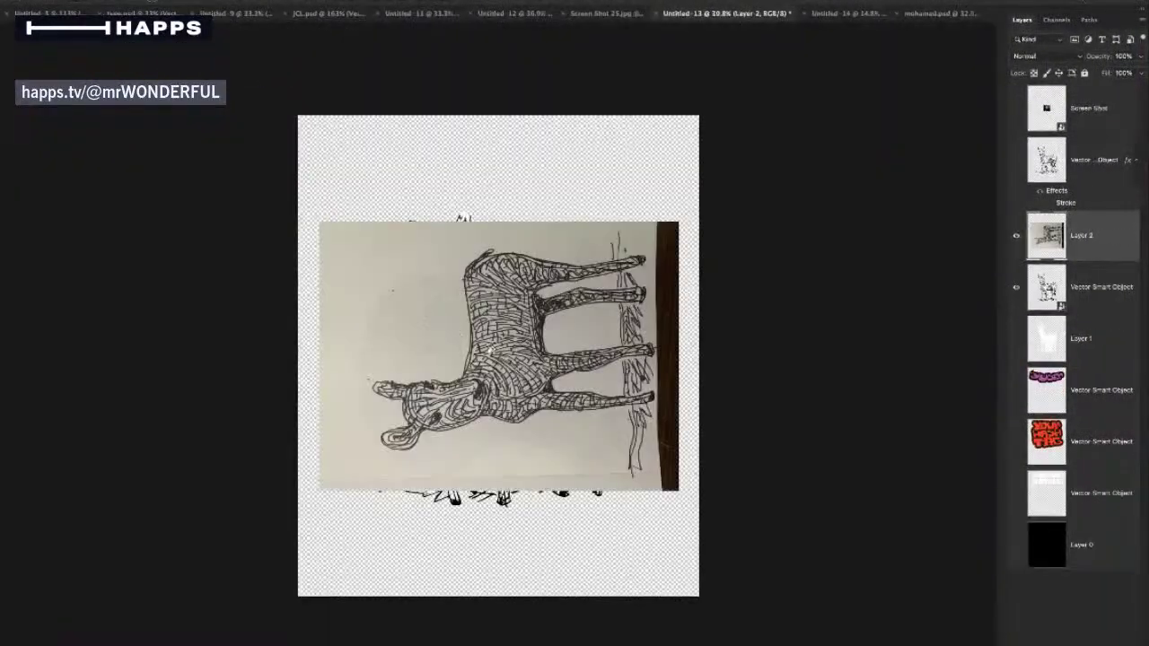
{"action": "key", "text": "ctrl+t"}
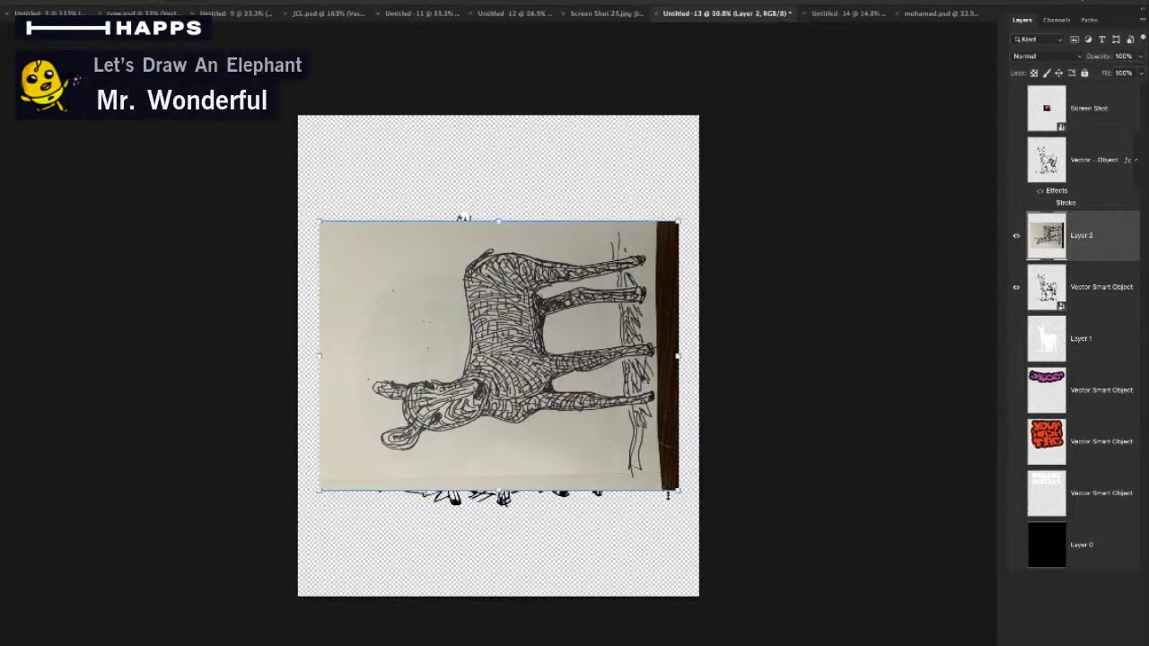
{"action": "left_click_drag", "start_coordinate": [682, 499], "coordinate": [370, 539]}
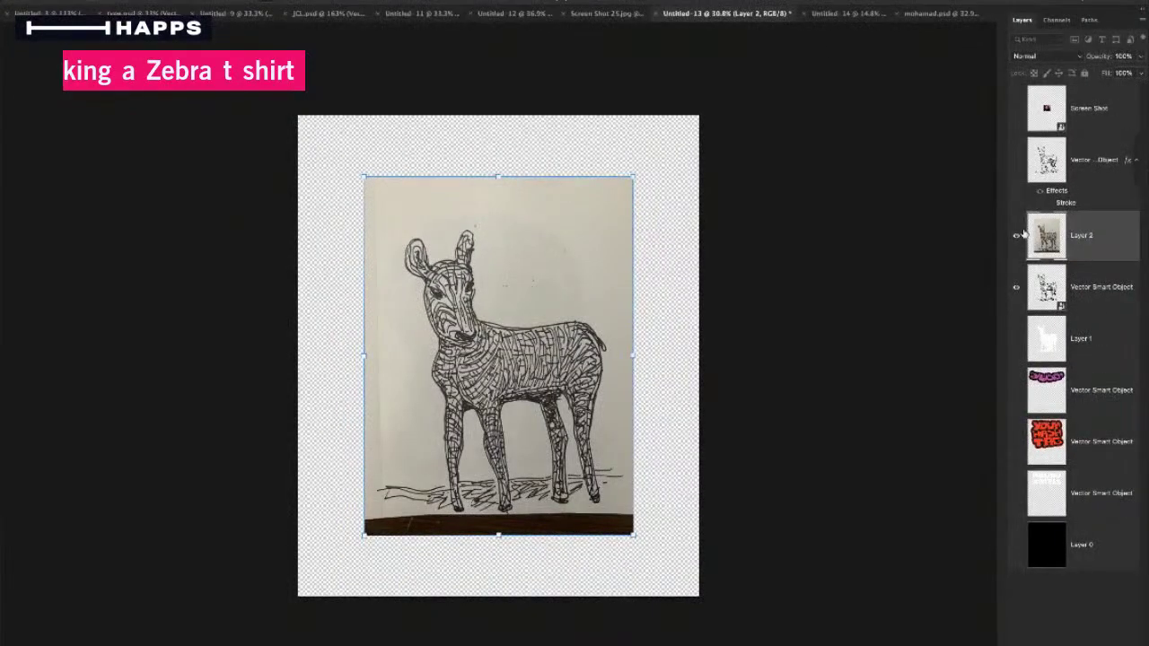
Delete the sketch photo layer, the pasted zebra, the white-filled Layer 1 and the old zebra layer with its Stroke effect
{"action": "left_click", "coordinate": [1017, 235]}
{"action": "left_click", "coordinate": [1016, 287]}
{"action": "left_click", "coordinate": [1091, 287]}
{"action": "key", "text": "Delete"}
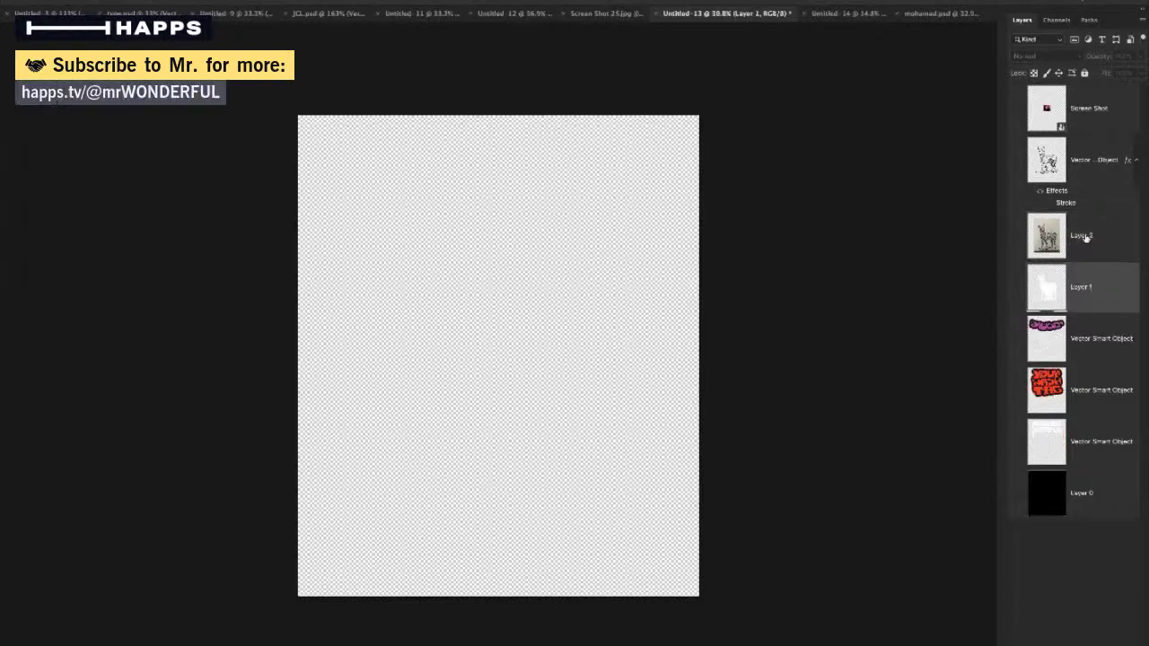
{"action": "left_click", "coordinate": [1086, 239]}
{"action": "key", "text": "Delete"}
{"action": "key", "text": "Delete"}
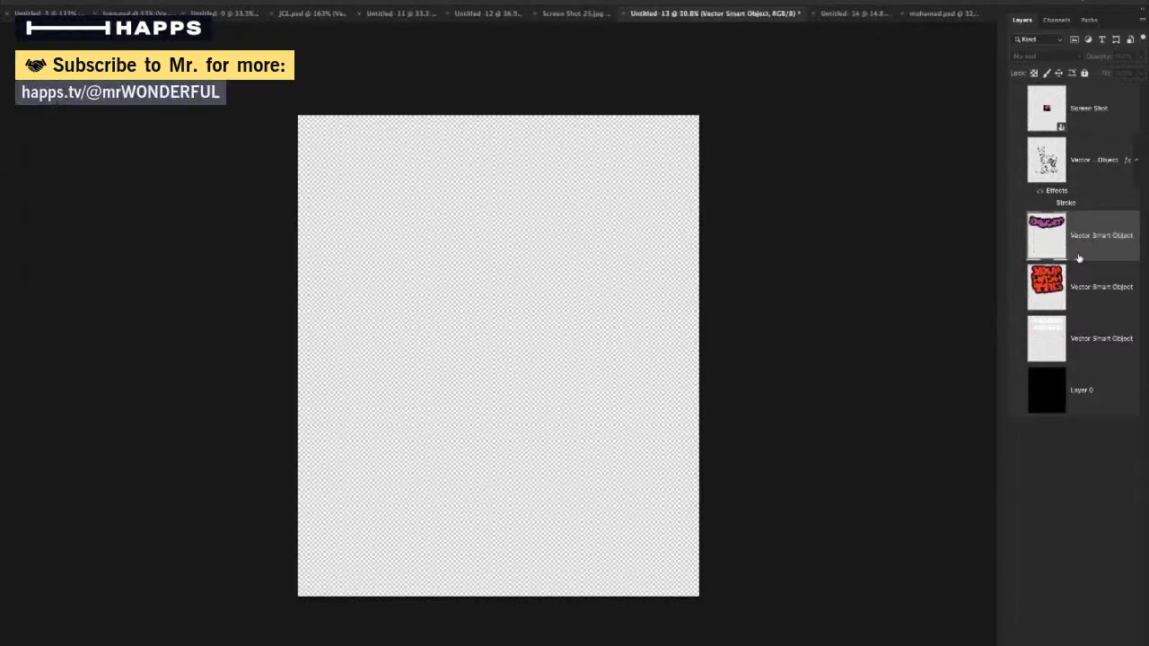
{"action": "left_click", "coordinate": [1067, 176]}
{"action": "key", "text": "Delete"}
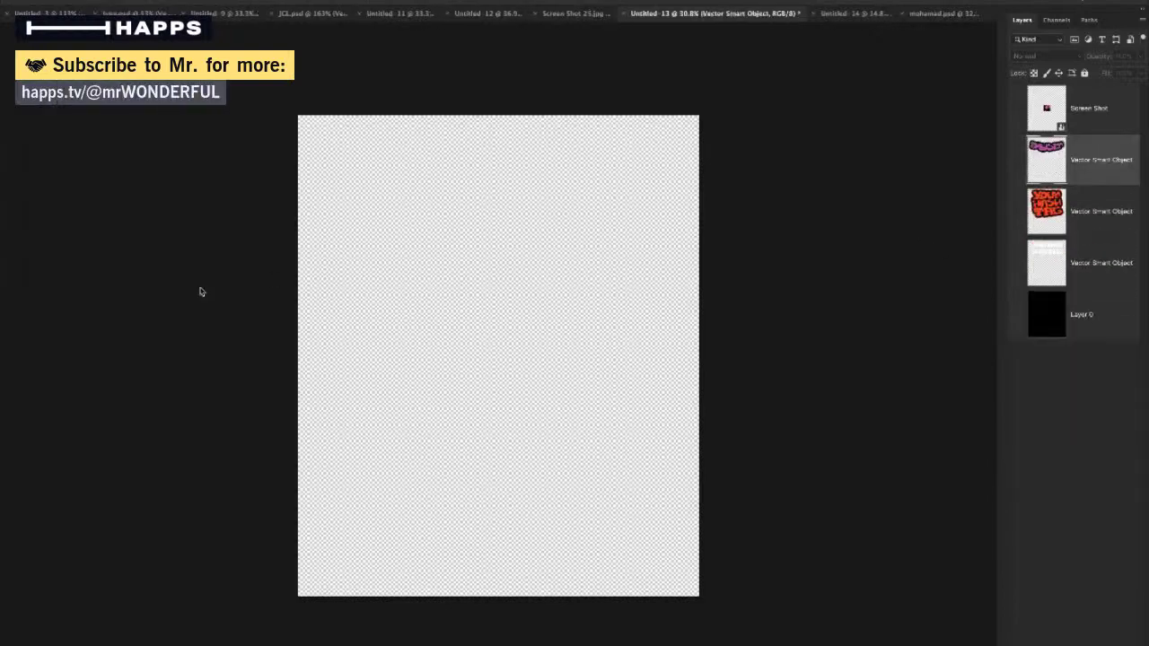
Paste the new, bolder zebra tracing as a smart object and place it slightly lower on the canvas
{"action": "key", "text": "ctrl+v"}
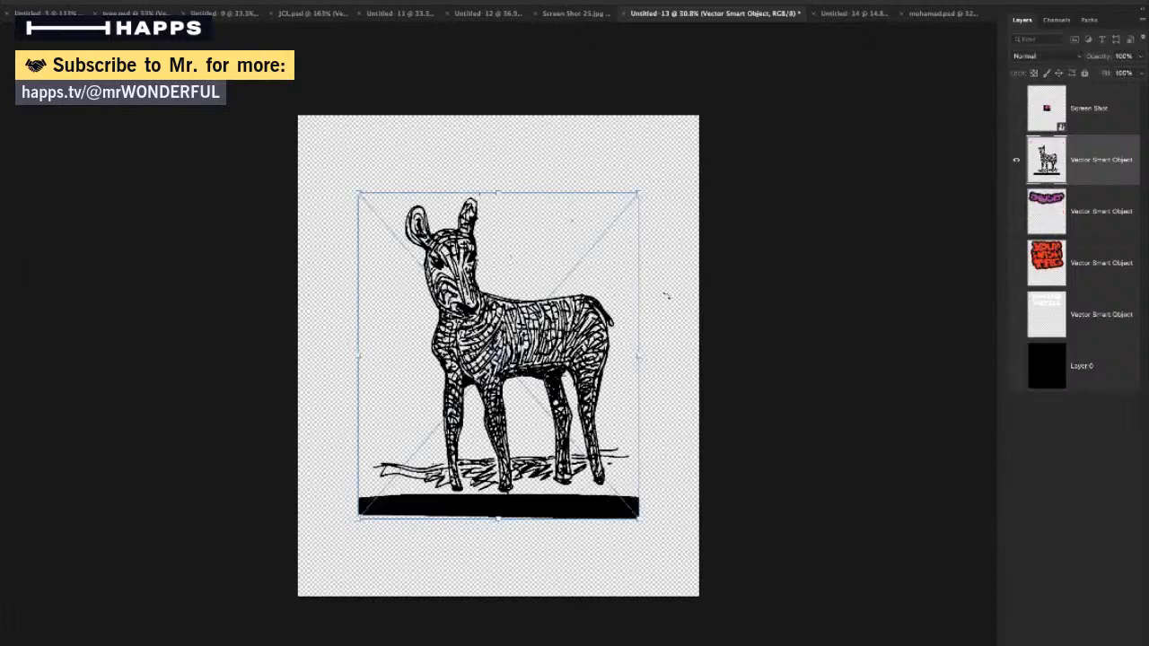
{"action": "left_click_drag", "start_coordinate": [487, 269], "coordinate": [473, 287]}
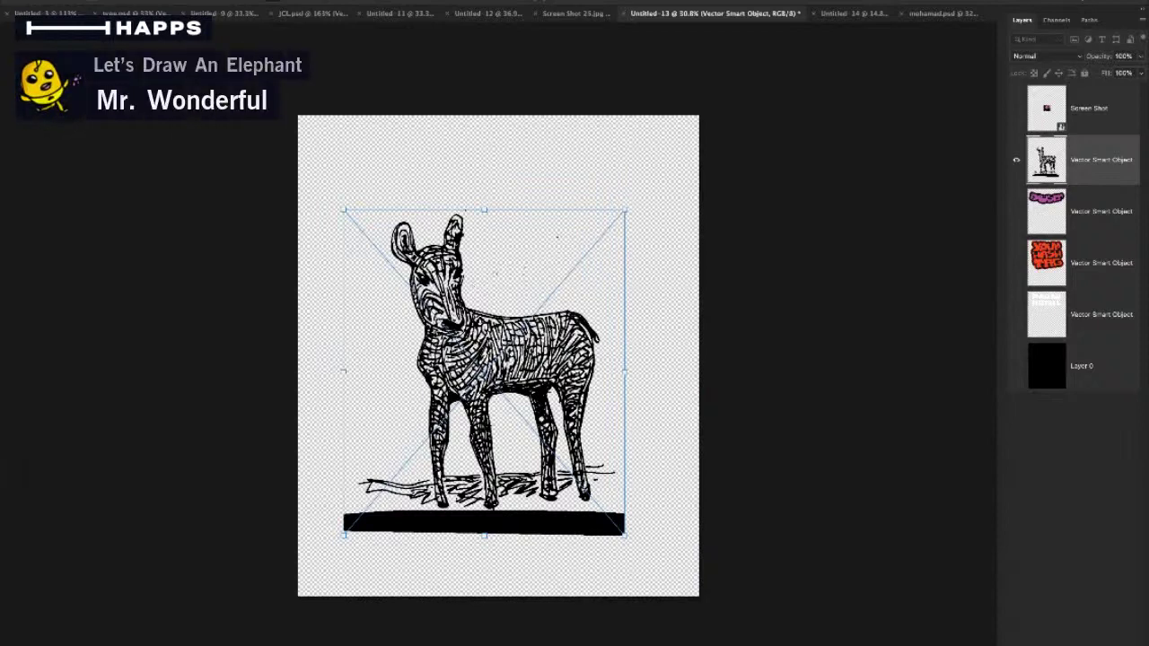
{"action": "key", "text": "Return"}
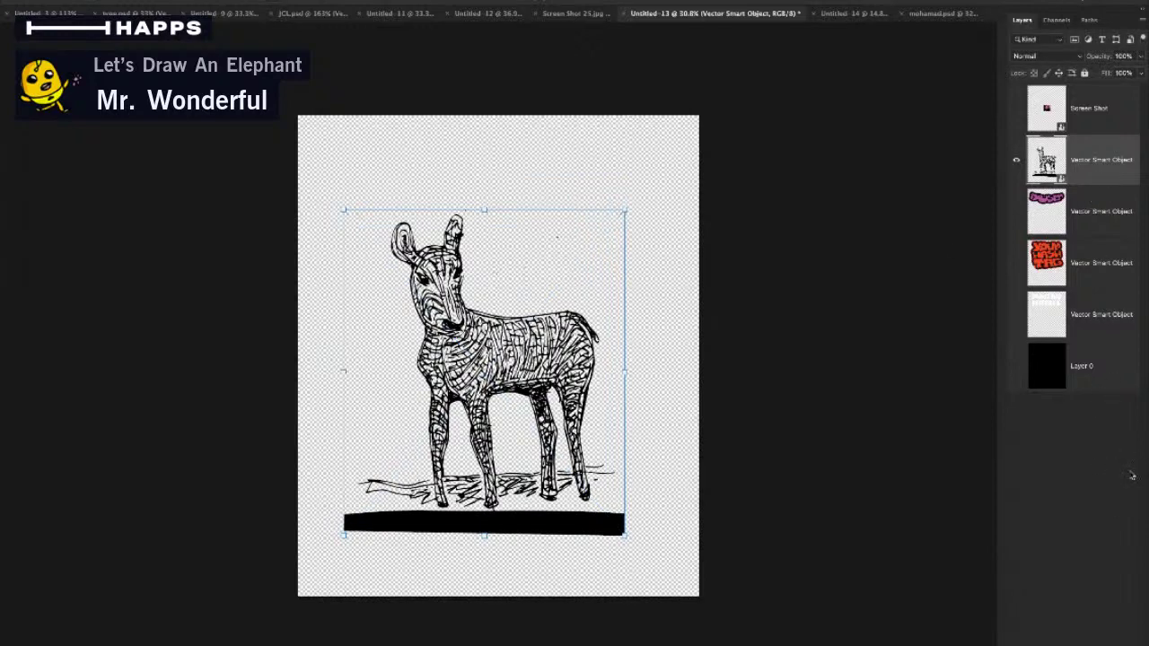
{"action": "left_click", "coordinate": [991, 425]}
Lasso the black bar beneath the zebra's feet, delete it from the zebra layer, and deselect
{"action": "key", "text": "z"}
{"action": "left_click_drag", "start_coordinate": [521, 323], "coordinate": [623, 353]}
{"action": "left_click_drag", "start_coordinate": [611, 418], "coordinate": [456, 327]}
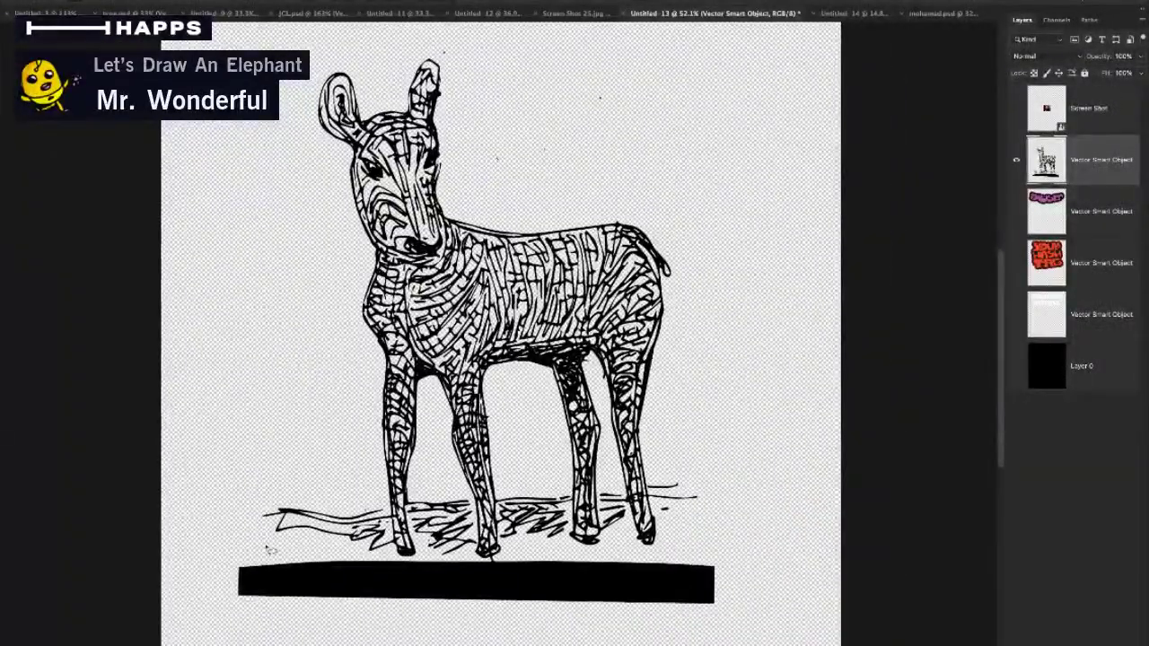
{"action": "mouse_move", "coordinate": [210, 580]}
{"action": "left_mouse_down"}
{"action": "mouse_move", "coordinate": [781, 552]}
{"action": "mouse_move", "coordinate": [688, 540]}
{"action": "mouse_move", "coordinate": [575, 566]}
{"action": "mouse_move", "coordinate": [319, 554]}
{"action": "mouse_move", "coordinate": [202, 579]}
{"action": "left_mouse_up"}
{"action": "key", "text": "Delete"}
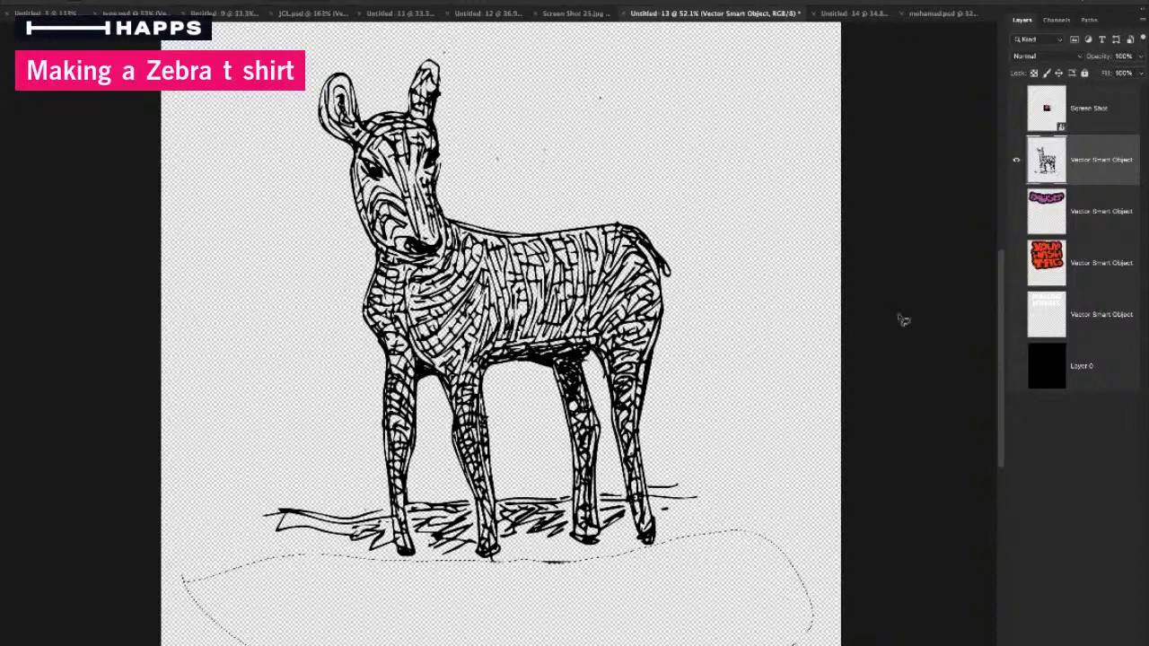
{"action": "key", "text": "ctrl+d"}
Add a thick black Stroke effect to the zebra layer and erase the stray specks above its back and beside its ear
{"action": "double_click", "coordinate": [1099, 169]}
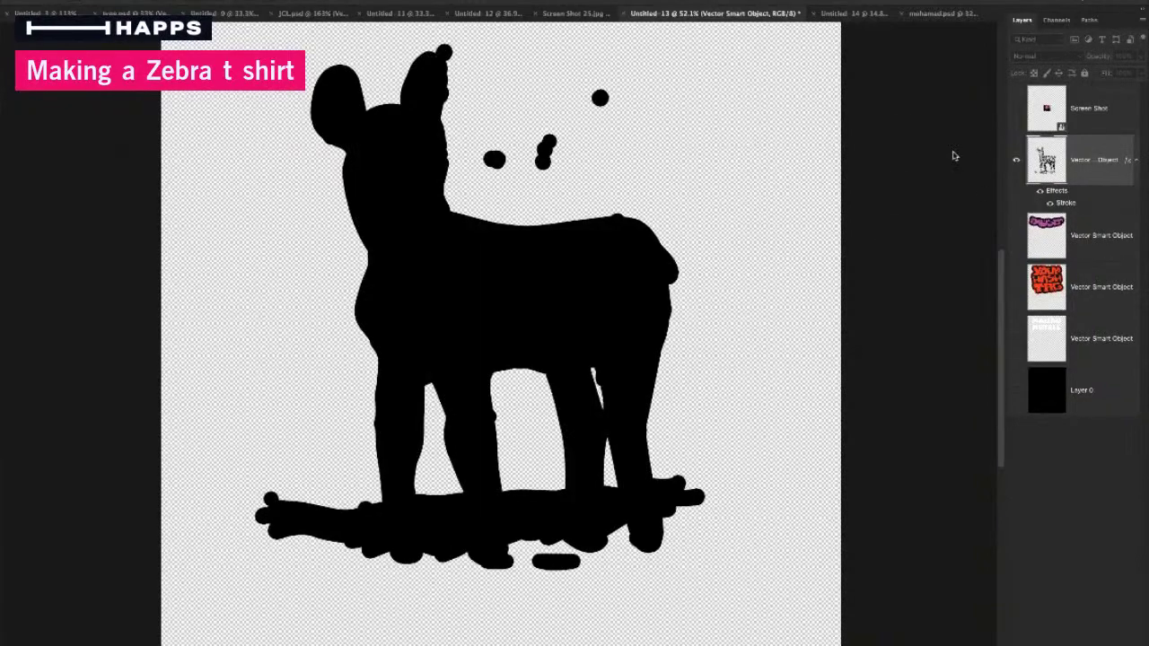
{"action": "key", "text": "Return"}
{"action": "left_click_drag", "start_coordinate": [544, 151], "coordinate": [544, 162]}
{"action": "left_click", "coordinate": [599, 98]}
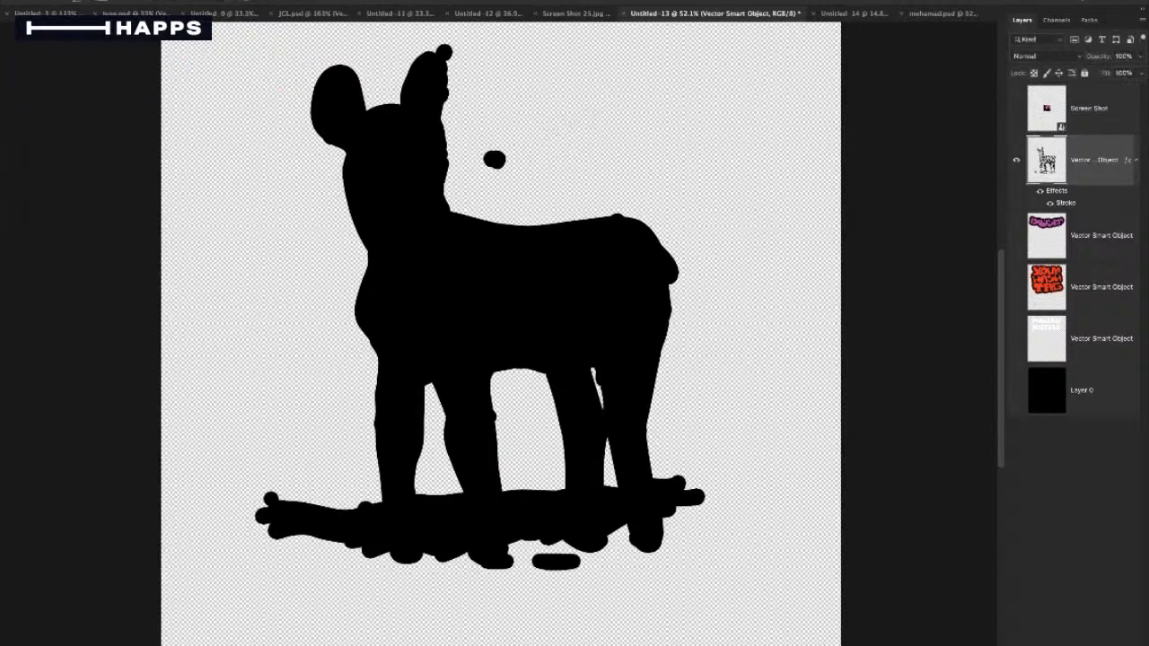
{"action": "left_click", "coordinate": [495, 159]}
{"action": "left_click", "coordinate": [446, 54]}
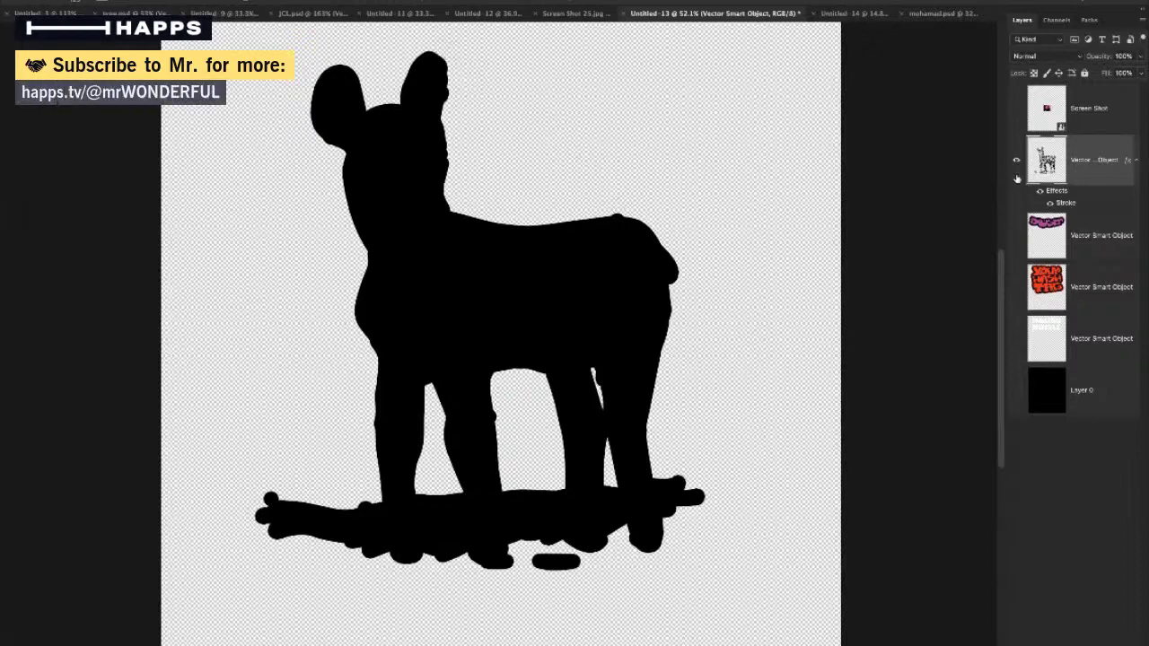
Hide the zebra layer's effects and create a new empty layer directly beneath it
{"action": "left_click", "coordinate": [1039, 190]}
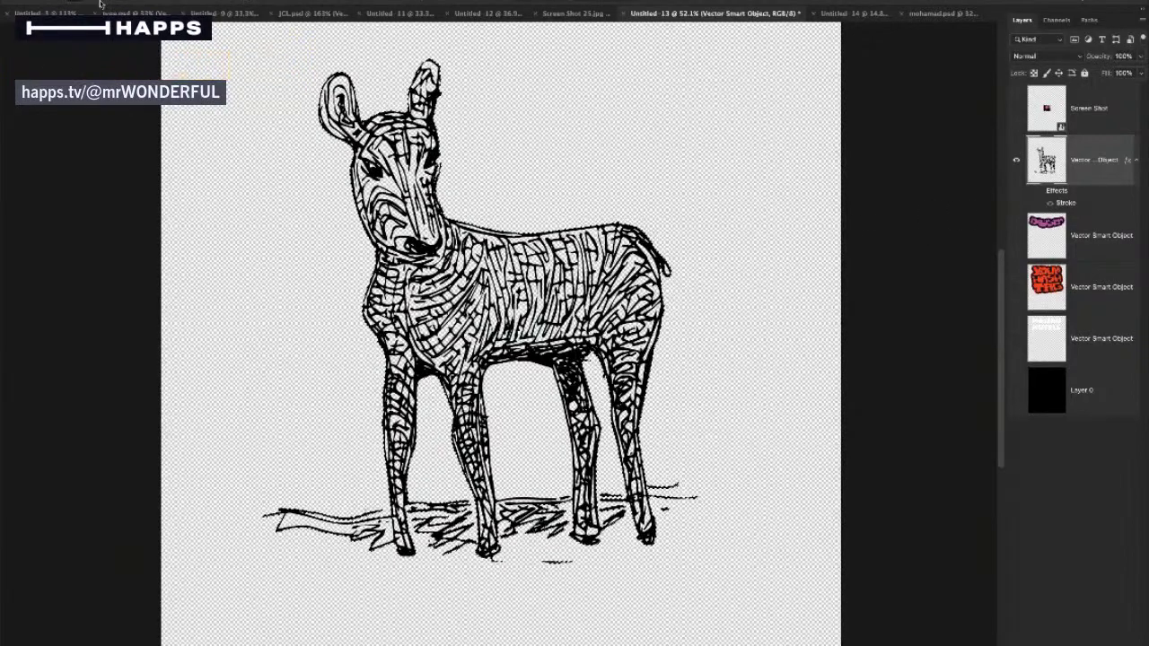
{"action": "left_click", "coordinate": [1088, 255]}
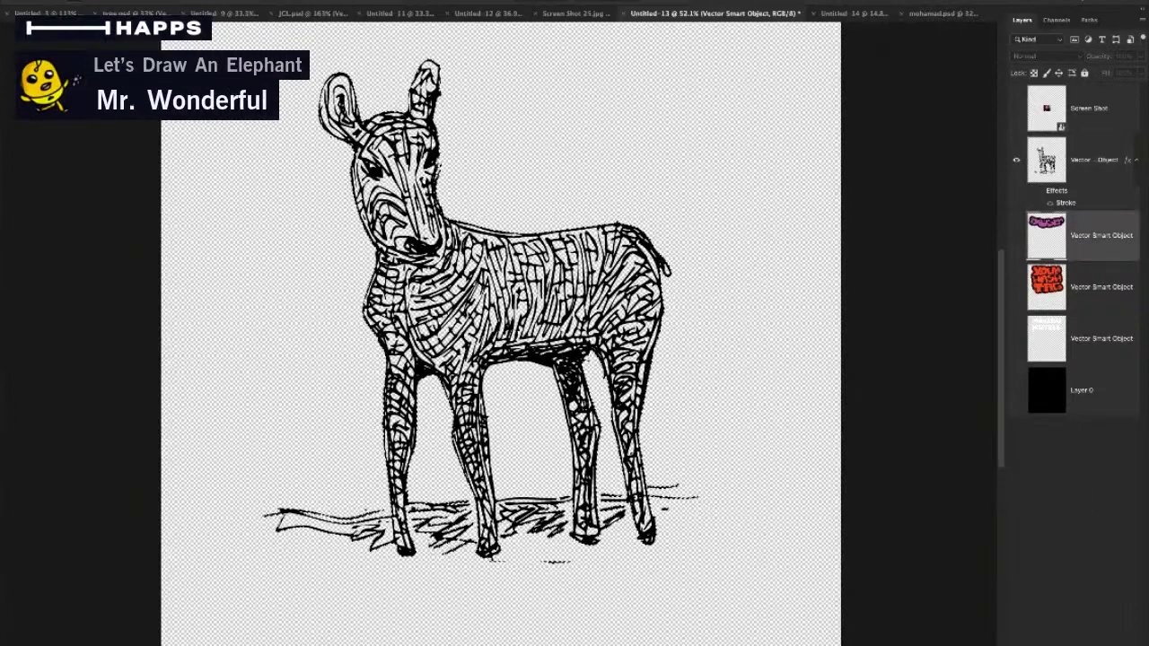
{"action": "left_click", "coordinate": [1091, 623]}
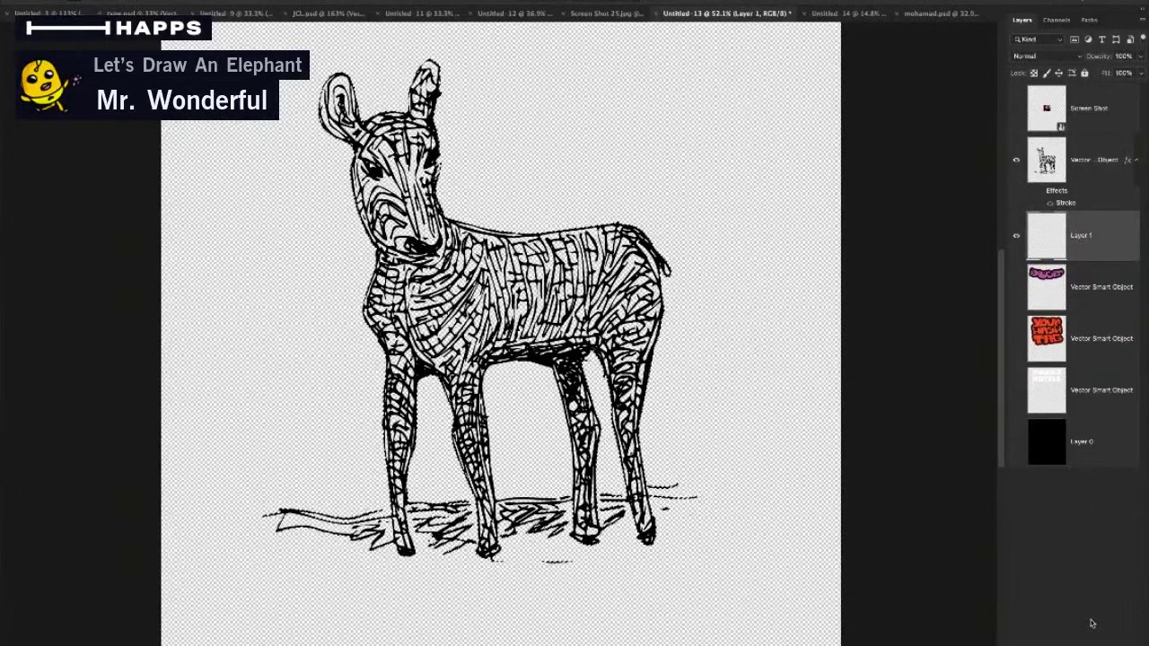
Fill the zebra silhouette with white except between its legs, and merge the fill layer with the zebra layer
{"action": "key", "text": "super+BackSpace"}
{"action": "key", "text": "super+d"}
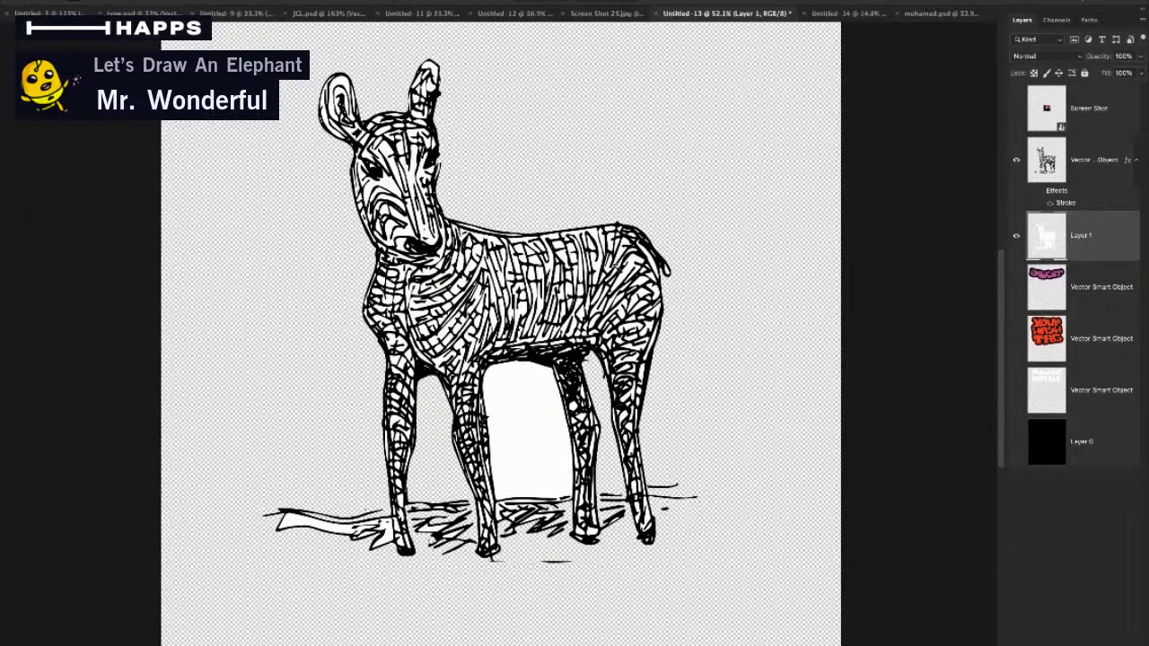
{"action": "left_click", "coordinate": [1060, 168]}
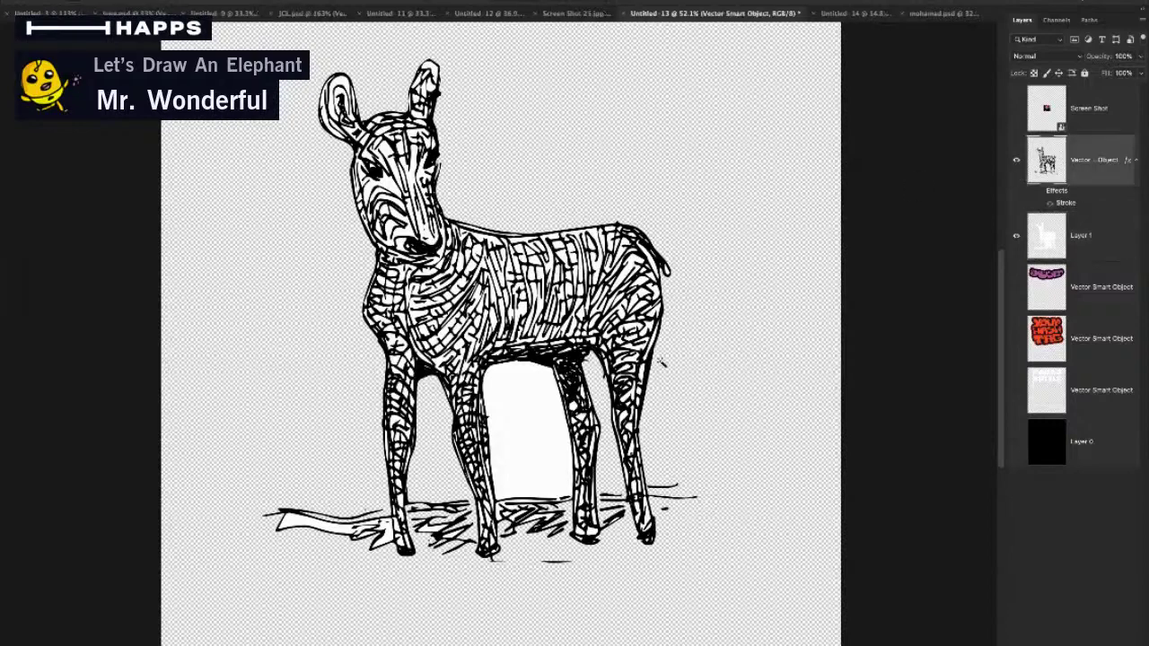
{"action": "left_click", "coordinate": [1017, 256]}
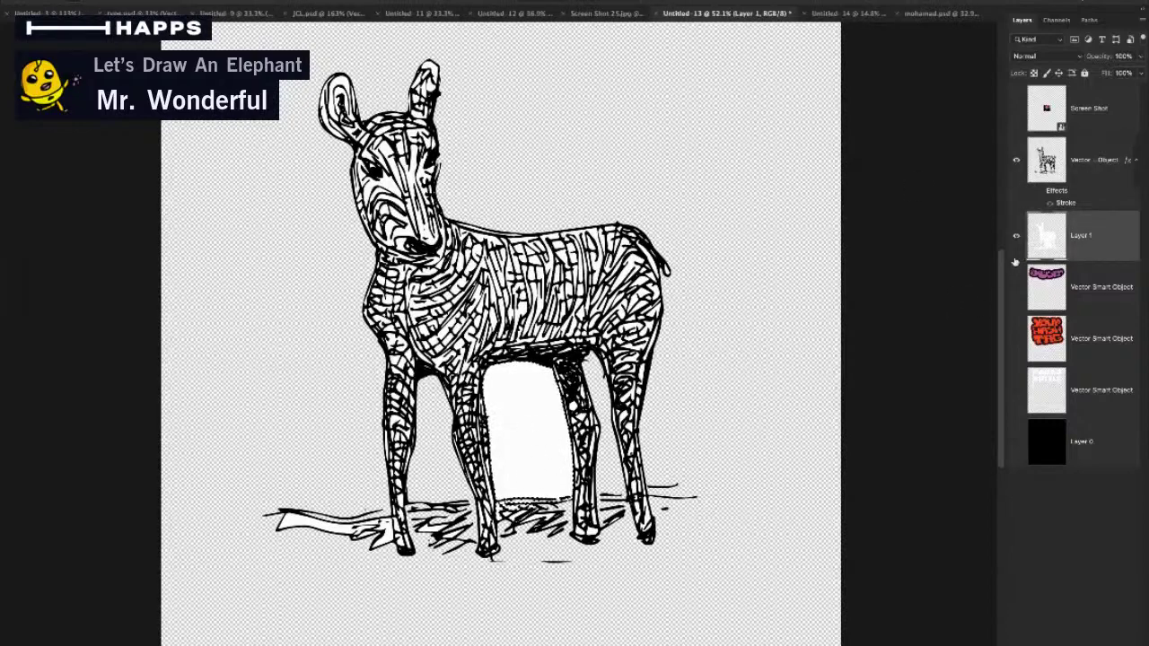
{"action": "key", "text": "Delete"}
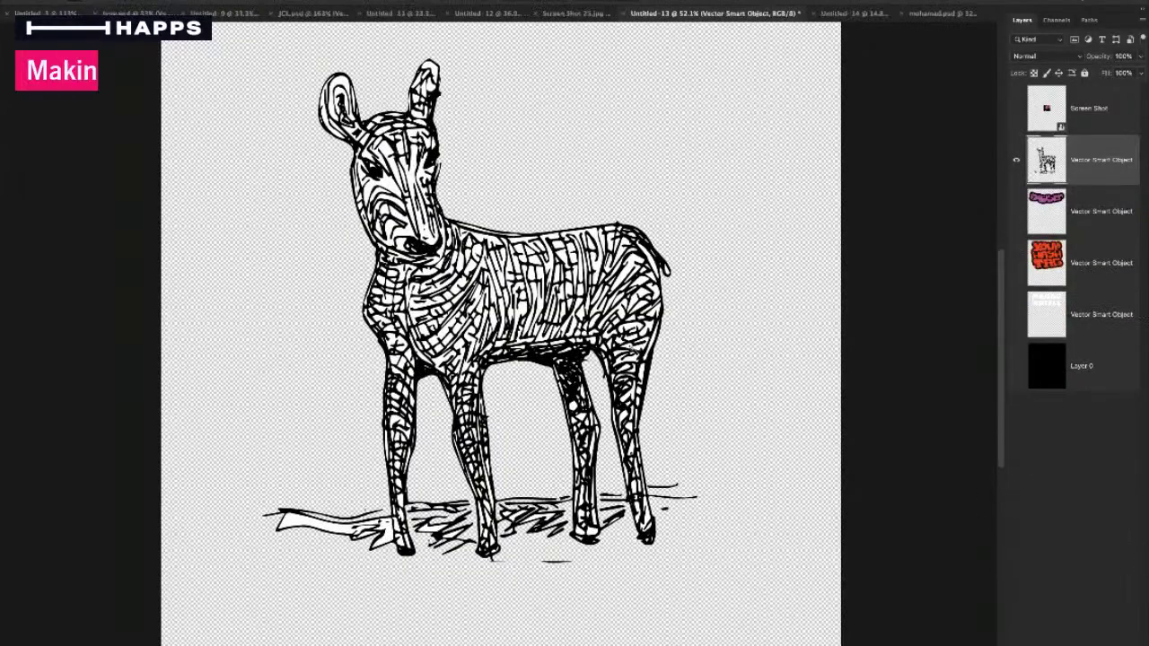
Move the merged zebra higher on the canvas
{"action": "key", "text": "ctrl+minus"}
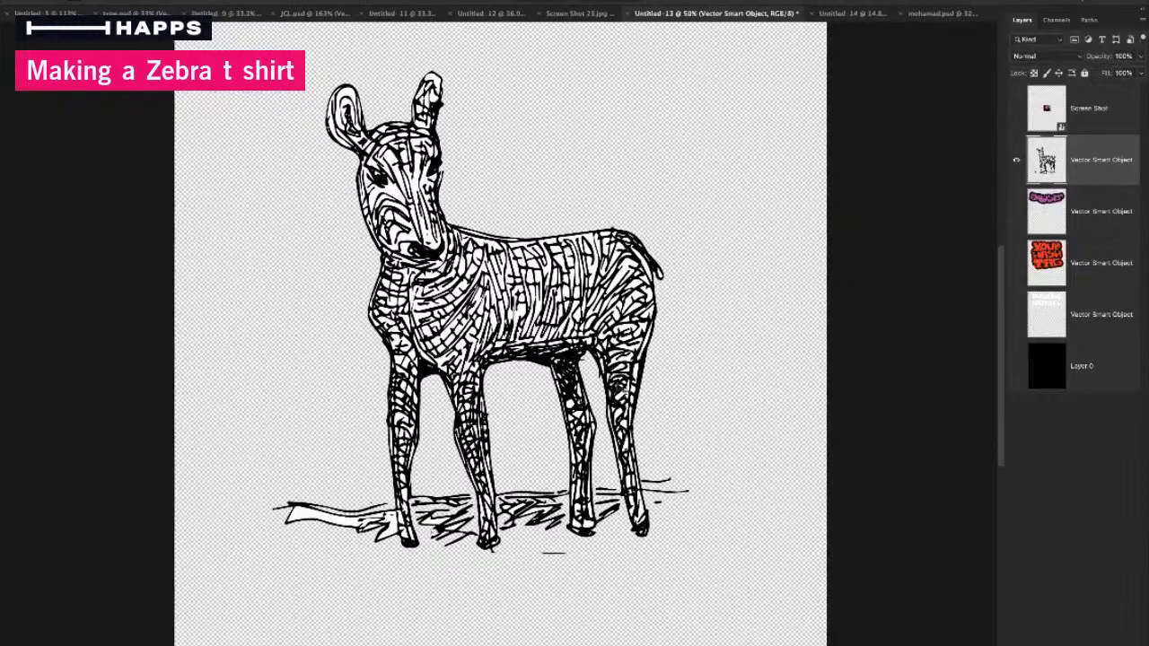
{"action": "key", "text": "ctrl+minus"}
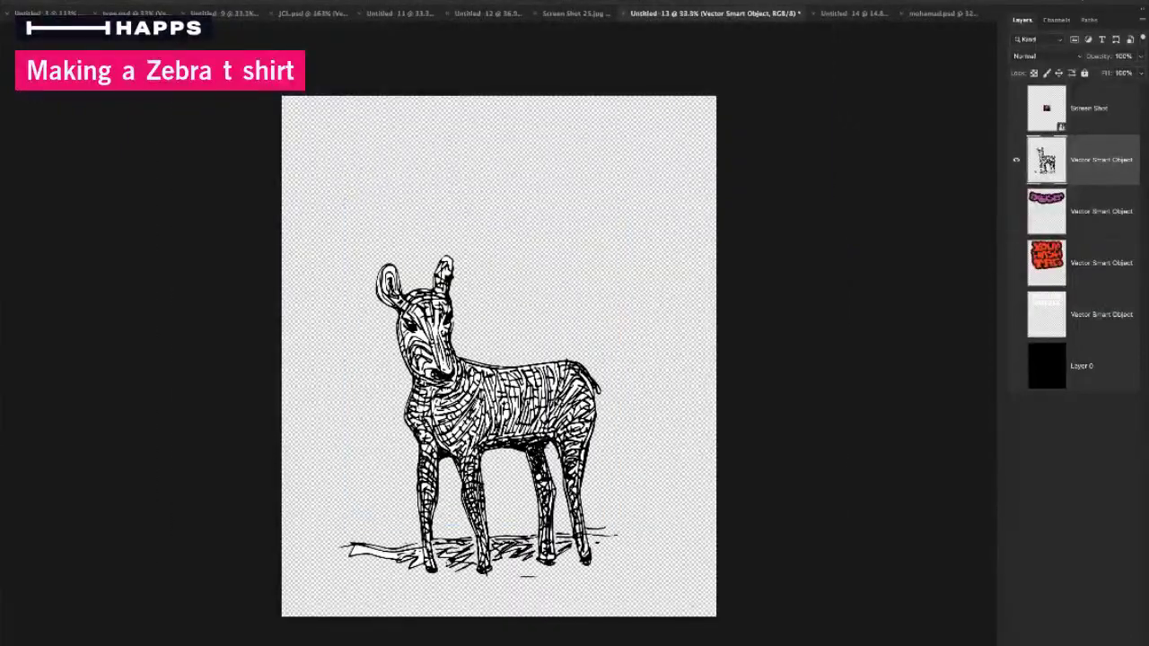
{"action": "key", "text": "ctrl+t"}
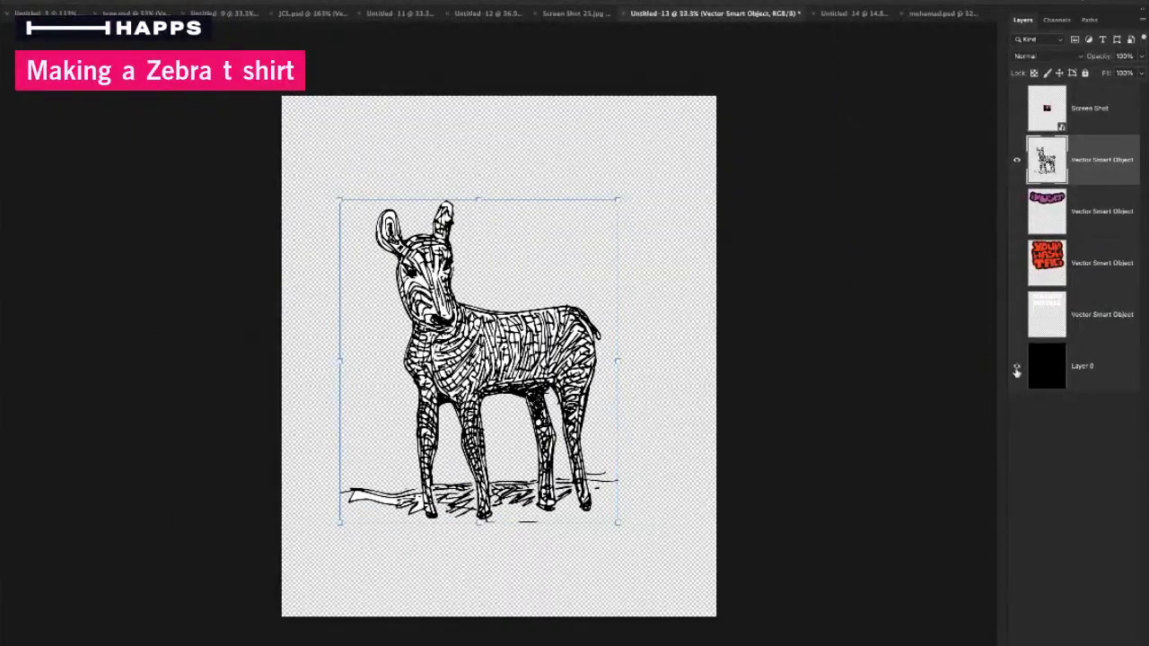
Examine the zebra's white fill and edges against the black background layer, then hide that layer
{"action": "left_click", "coordinate": [1017, 369]}
{"action": "left_click_drag", "start_coordinate": [422, 330], "coordinate": [543, 301]}
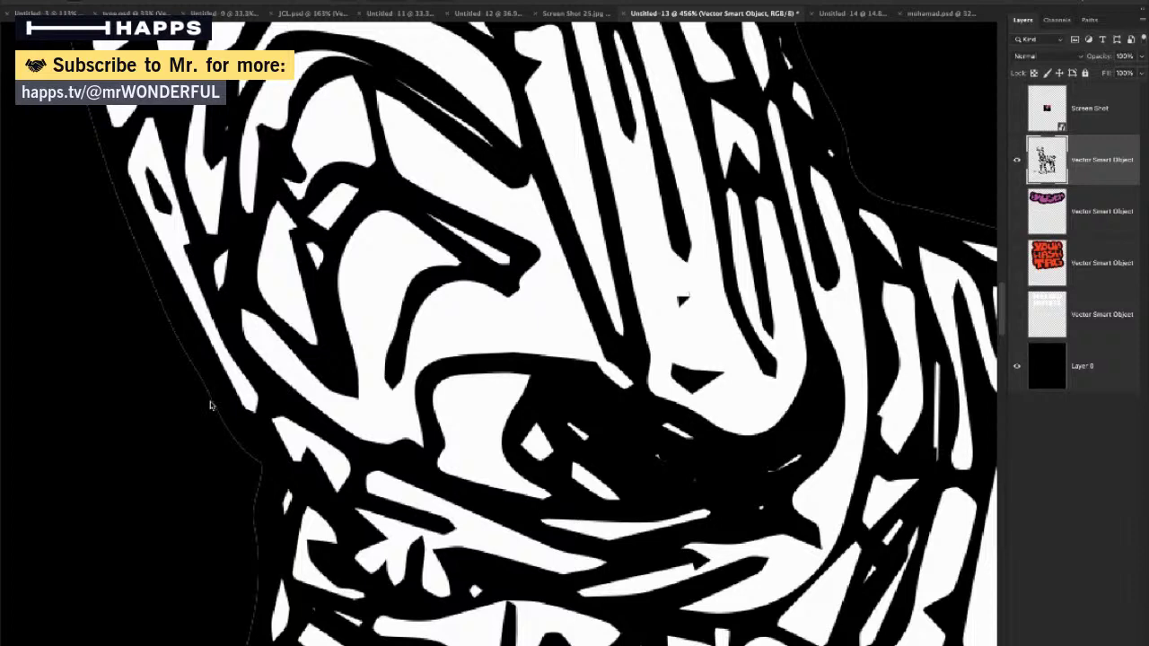
{"action": "key", "text": "z"}
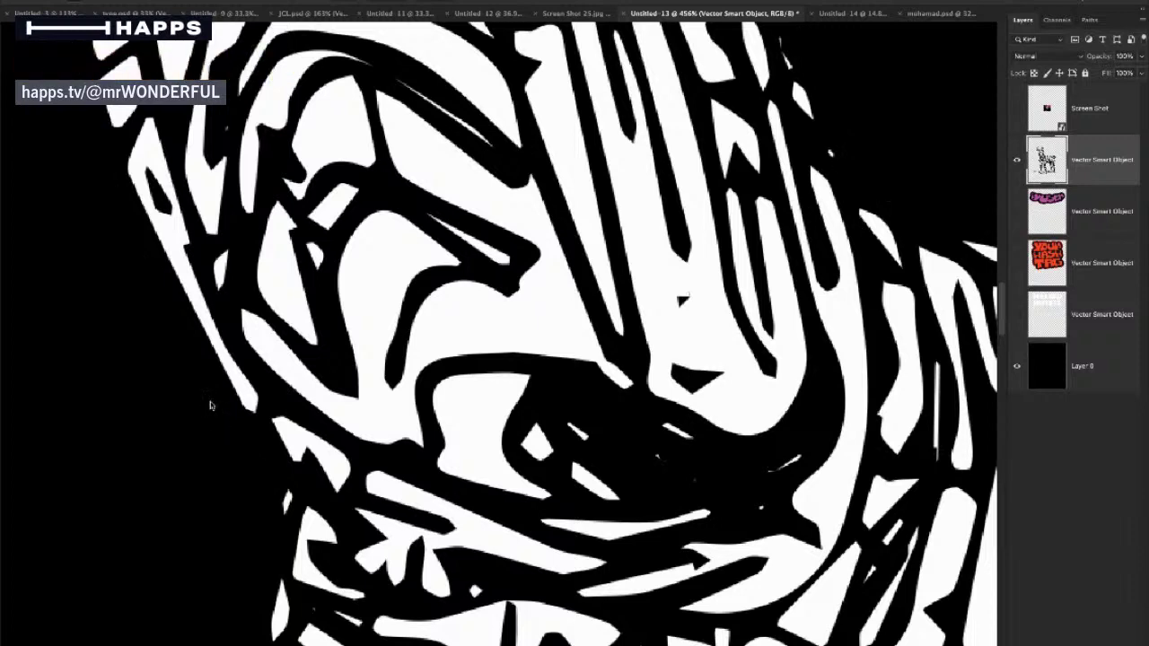
{"action": "left_click_drag", "start_coordinate": [702, 325], "coordinate": [619, 334]}
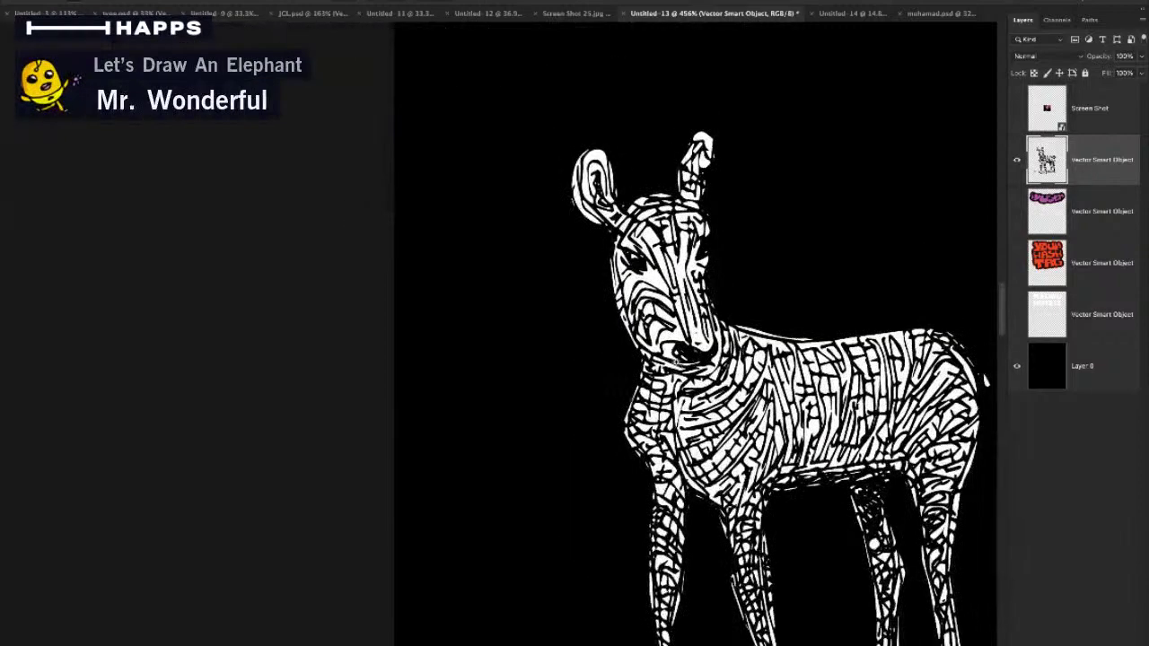
{"action": "left_click_drag", "start_coordinate": [722, 380], "coordinate": [444, 244]}
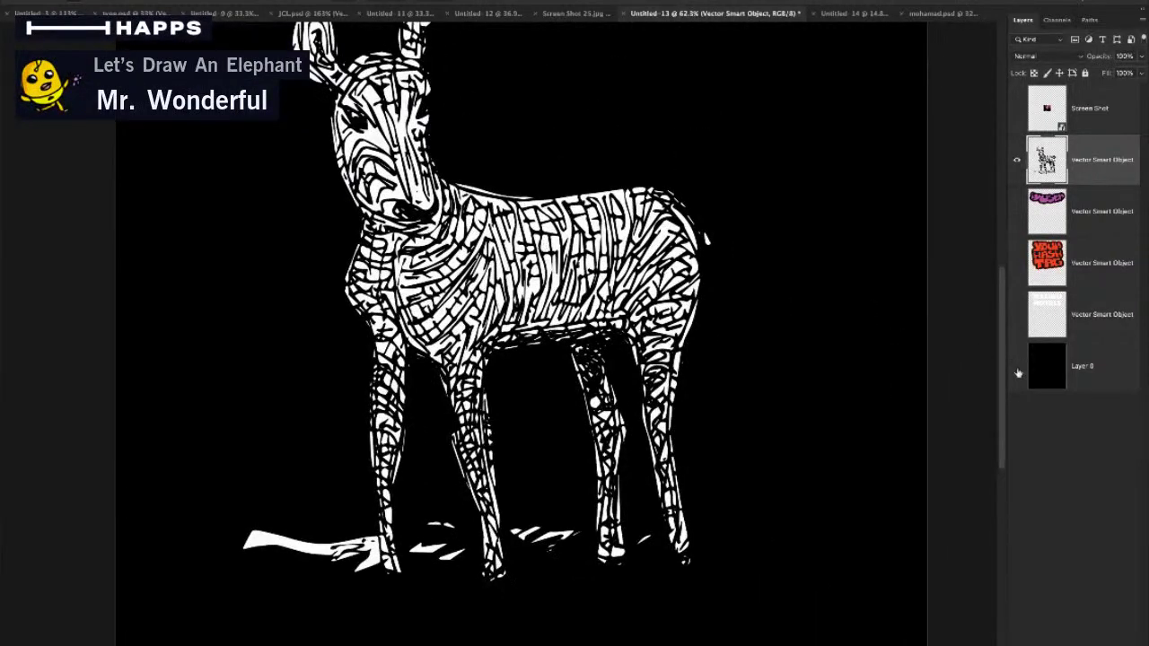
{"action": "left_click", "coordinate": [1016, 372]}
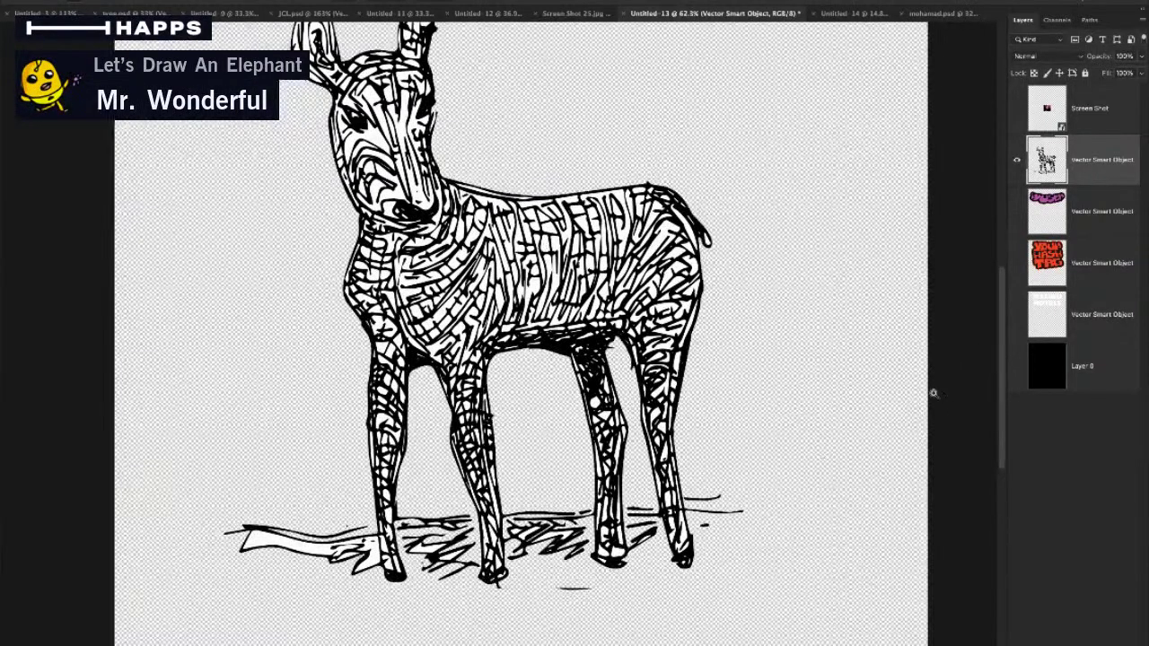
{"action": "left_click", "coordinate": [1017, 369]}
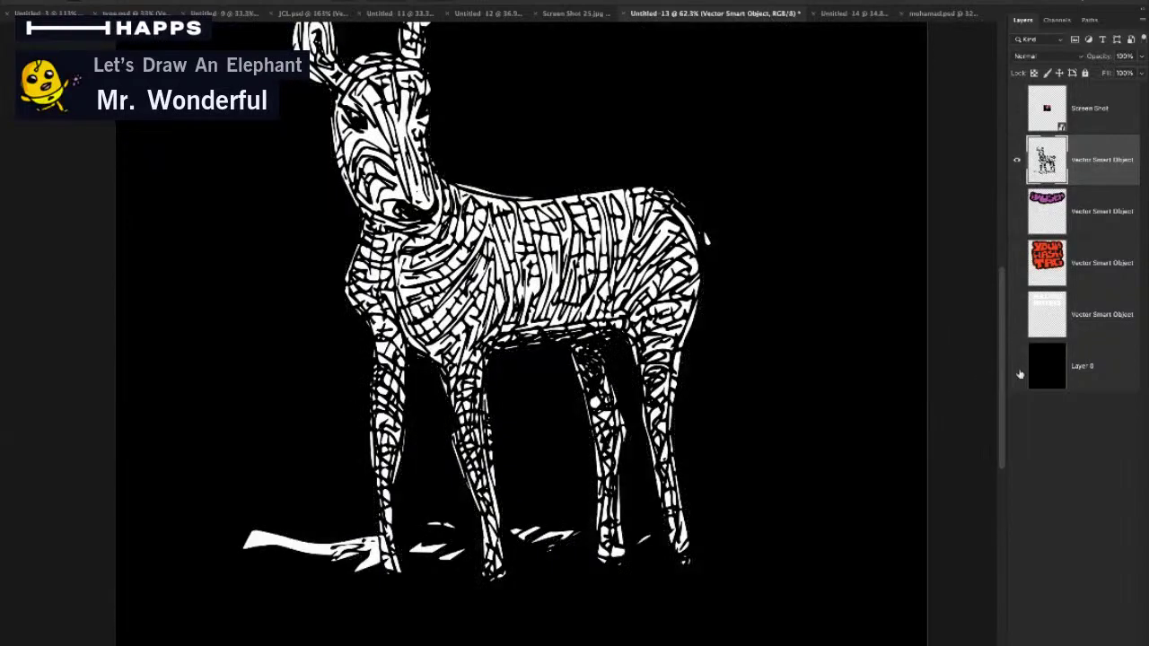
{"action": "left_click", "coordinate": [1017, 370]}
Create a new layer beneath the zebra, paint the ground strip around its feet white, and check it against black
{"action": "scroll", "coordinate": [528, 566], "scroll_direction": "up", "scroll_amount": 5}
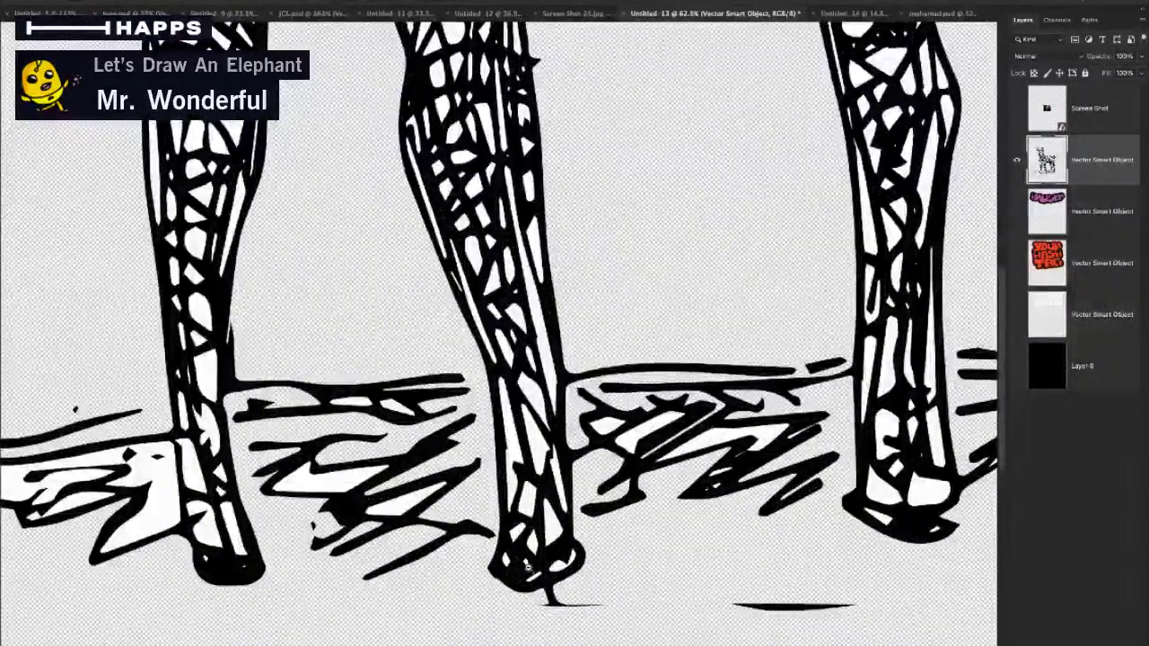
{"action": "scroll", "coordinate": [528, 565], "scroll_direction": "down", "scroll_amount": 5}
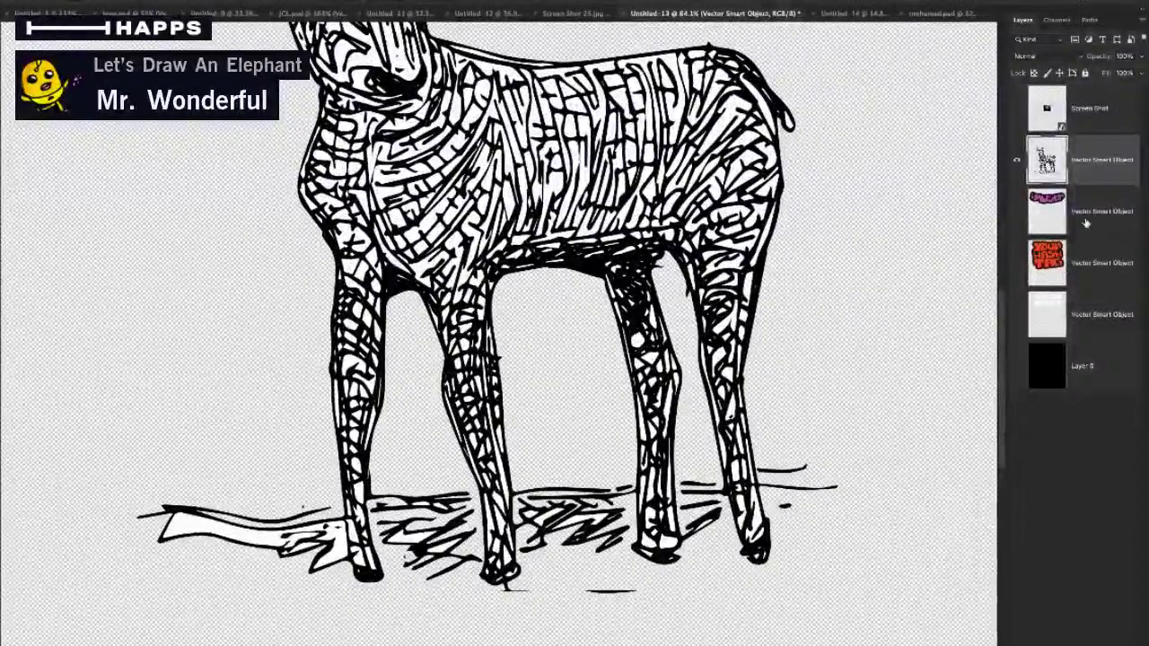
{"action": "left_click", "coordinate": [1086, 222]}
{"action": "key", "text": "ctrl+shift+alt+n"}
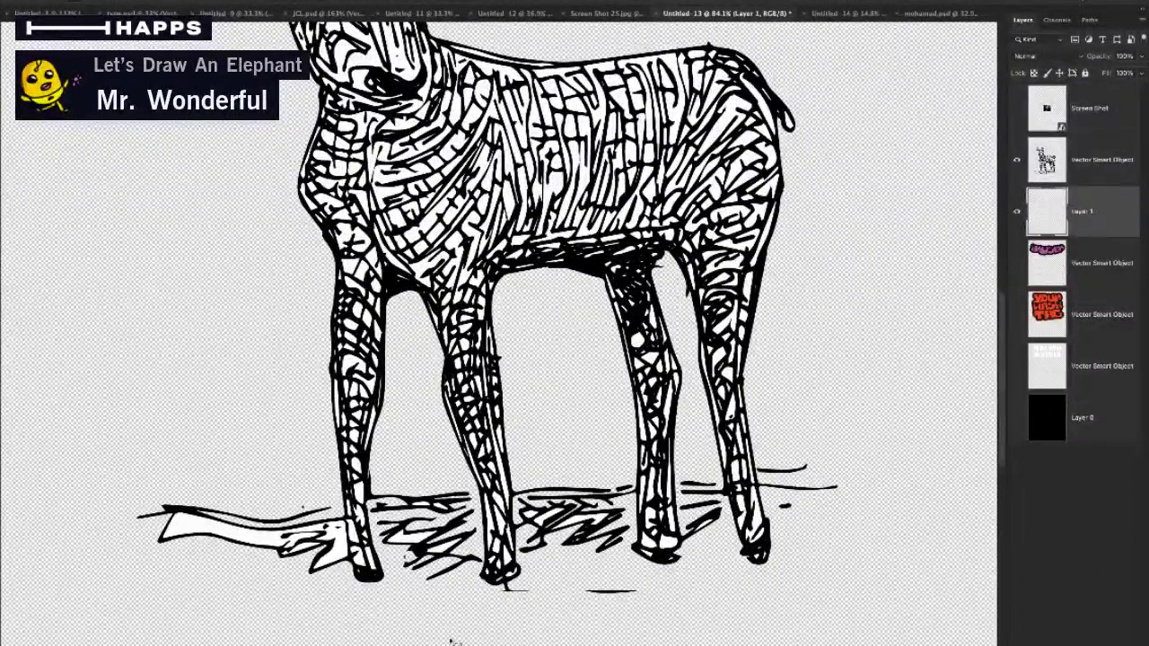
{"action": "mouse_move", "coordinate": [172, 519]}
{"action": "left_mouse_down"}
{"action": "mouse_move", "coordinate": [269, 532]}
{"action": "mouse_move", "coordinate": [359, 564]}
{"action": "mouse_move", "coordinate": [417, 543]}
{"action": "mouse_move", "coordinate": [476, 561]}
{"action": "mouse_move", "coordinate": [543, 548]}
{"action": "mouse_move", "coordinate": [571, 525]}
{"action": "mouse_move", "coordinate": [601, 539]}
{"action": "mouse_move", "coordinate": [632, 529]}
{"action": "mouse_move", "coordinate": [610, 549]}
{"action": "mouse_move", "coordinate": [660, 546]}
{"action": "mouse_move", "coordinate": [698, 534]}
{"action": "mouse_move", "coordinate": [755, 488]}
{"action": "mouse_move", "coordinate": [175, 518]}
{"action": "left_mouse_up"}
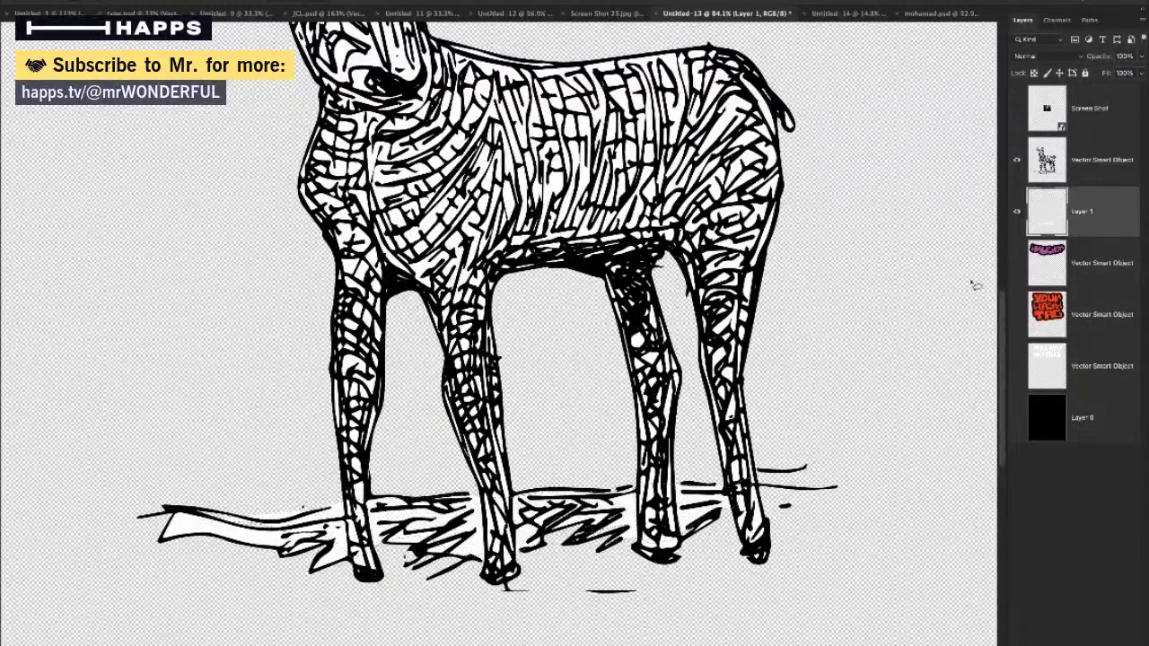
{"action": "left_click", "coordinate": [1017, 418]}
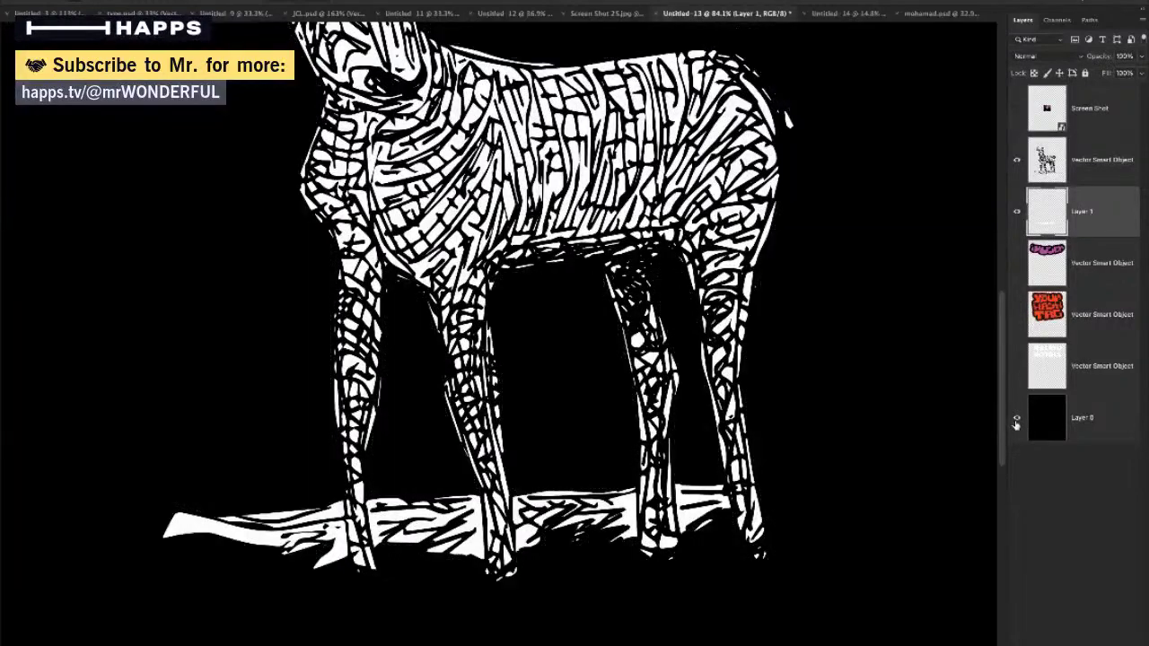
{"action": "left_click", "coordinate": [1017, 419]}
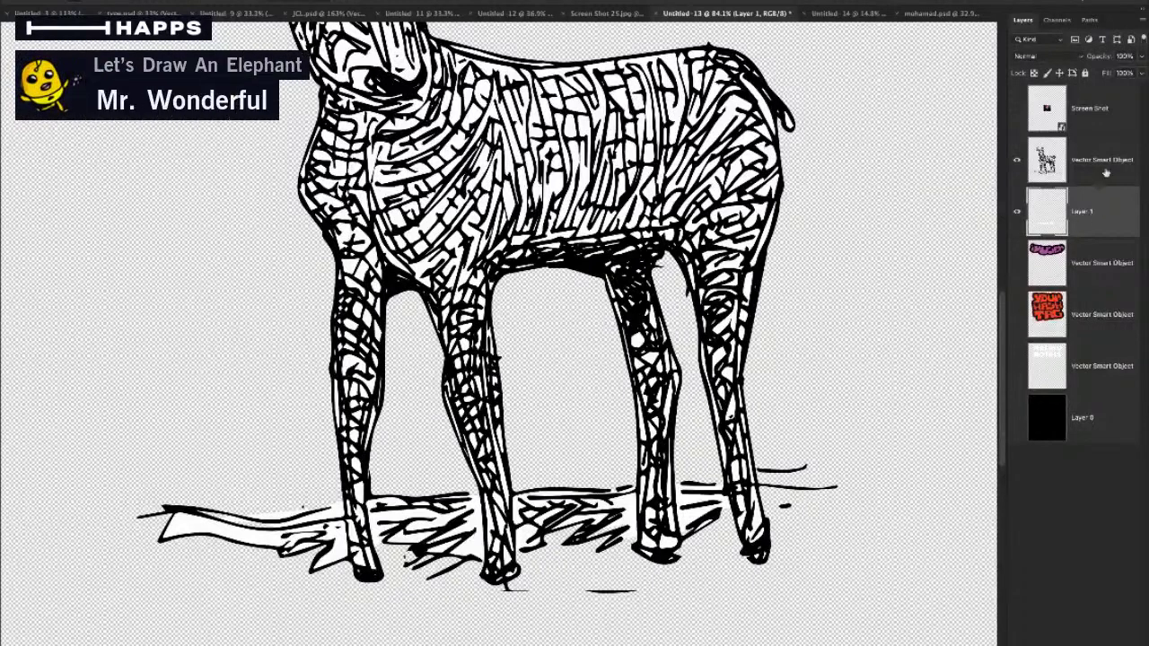
Merge the ground fill layer with the zebra layer and erase the stray lines beneath the feet
{"action": "left_click", "coordinate": [1120, 177], "text": "shift"}
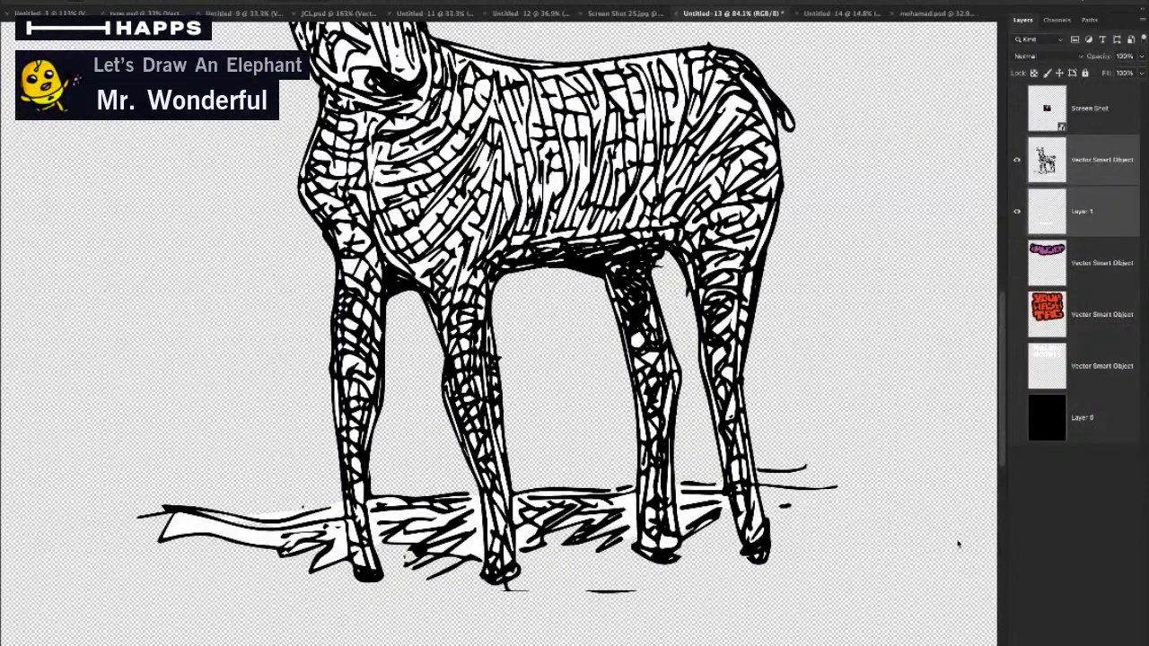
{"action": "key", "text": "ctrl+e"}
{"action": "scroll", "coordinate": [841, 498], "scroll_direction": "down", "scroll_amount": 3}
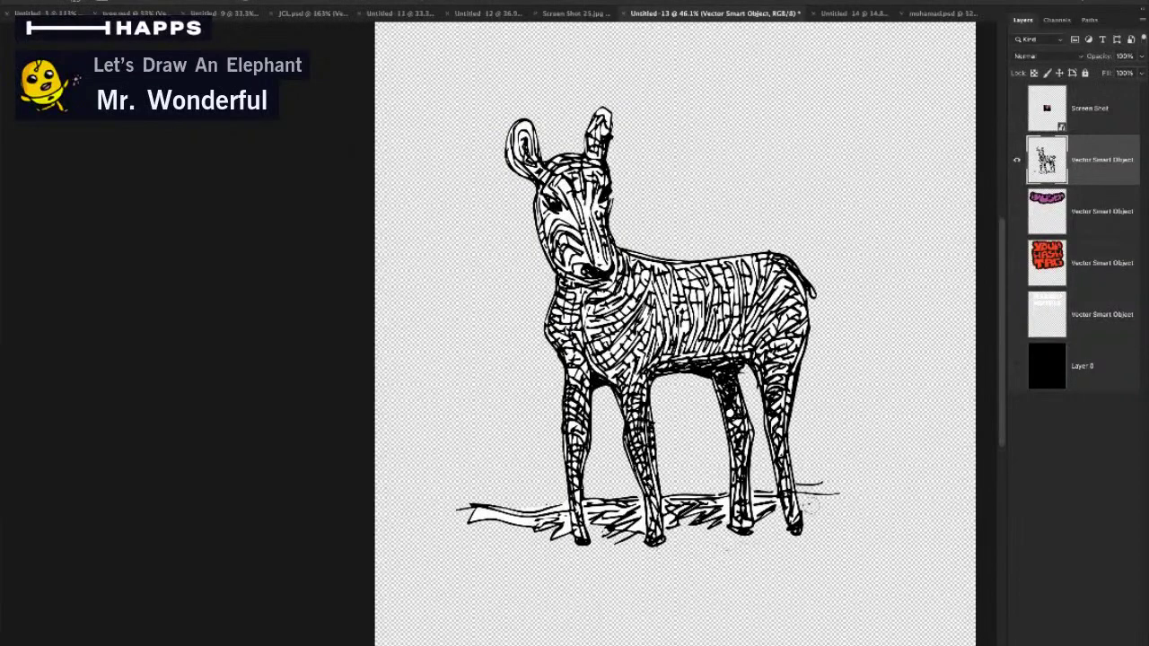
Show the black background layer and add a thin white Stroke effect around the zebra
{"action": "left_click", "coordinate": [1015, 364]}
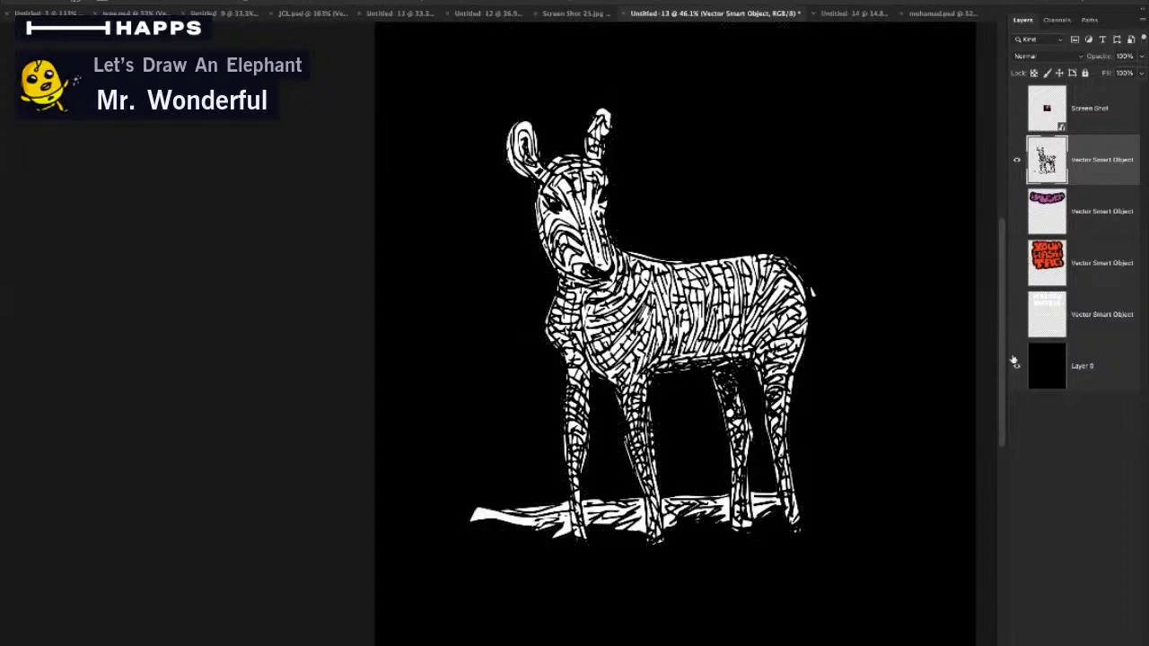
{"action": "double_click", "coordinate": [1135, 172]}
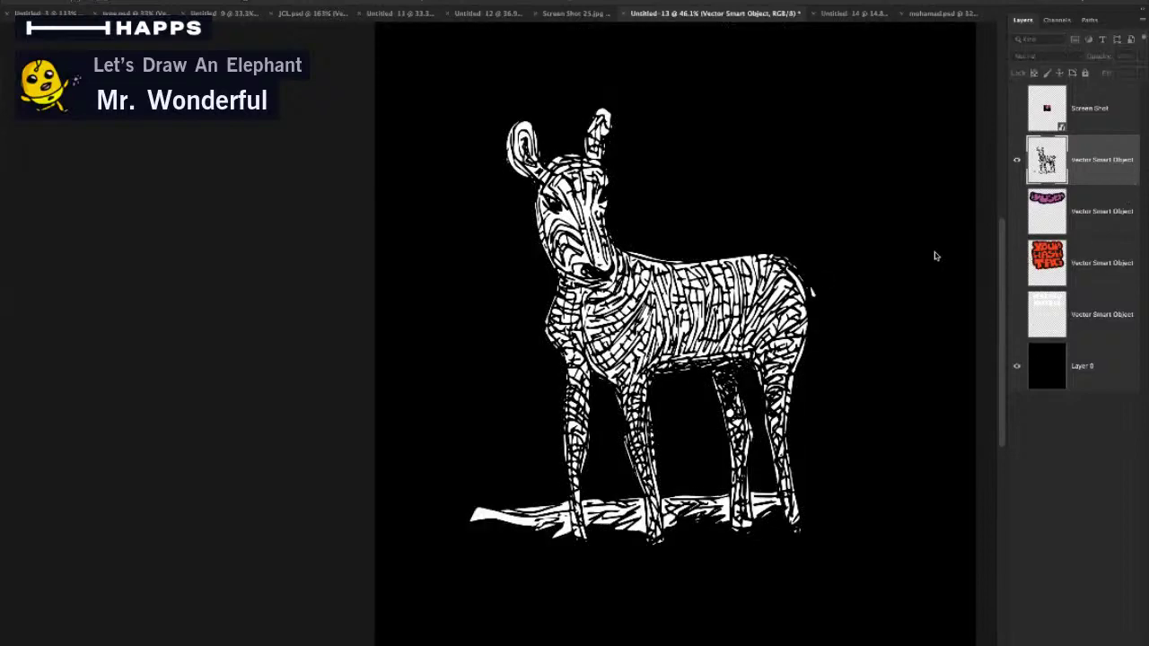
{"action": "left_click", "coordinate": [765, 210]}
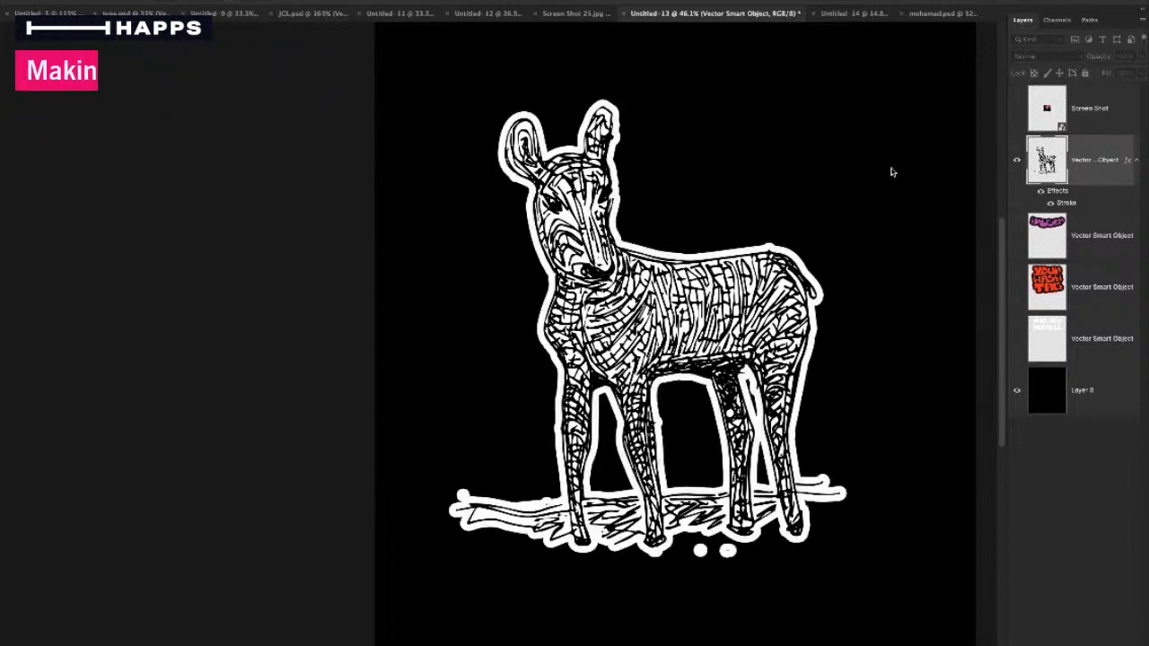
{"action": "left_click", "coordinate": [931, 155]}
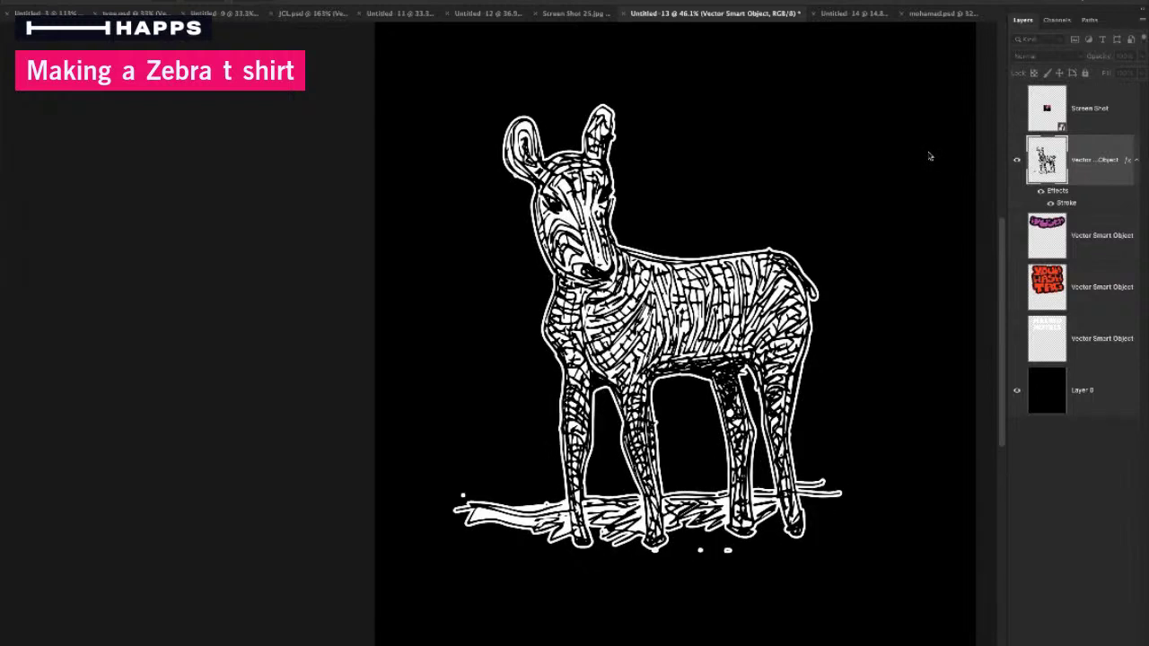
{"action": "left_click", "coordinate": [1115, 132]}
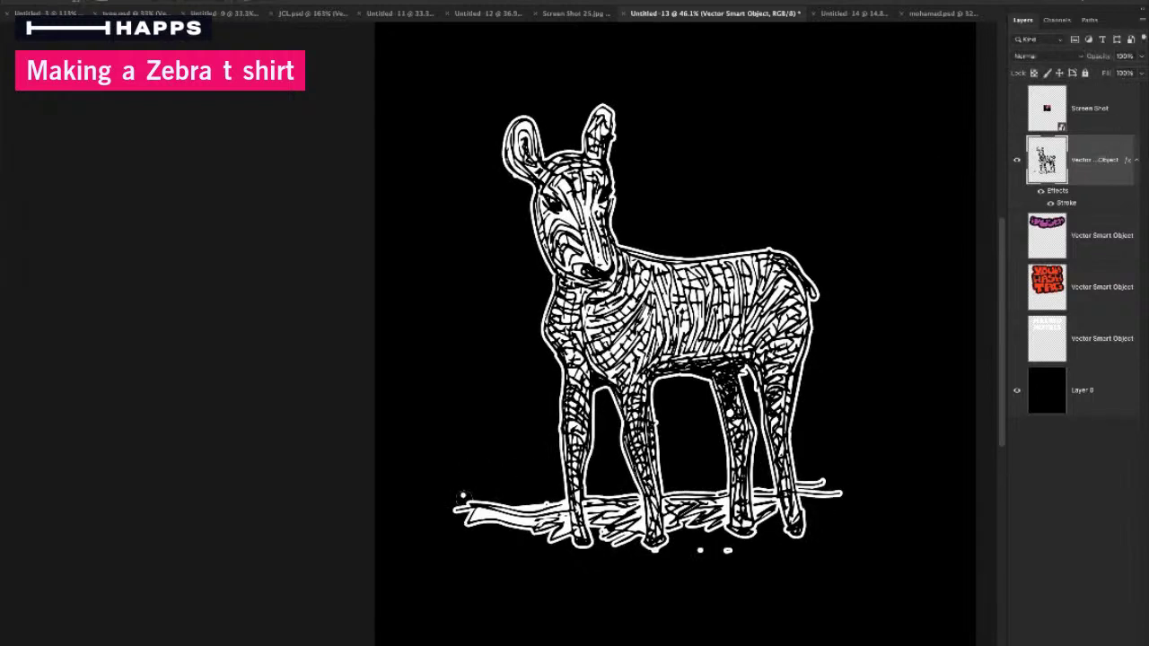
Erase the outlined stray specks around the ground strip and hide the black background layer
{"action": "left_click", "coordinate": [463, 493]}
{"action": "left_click", "coordinate": [703, 546]}
{"action": "left_click", "coordinate": [728, 552]}
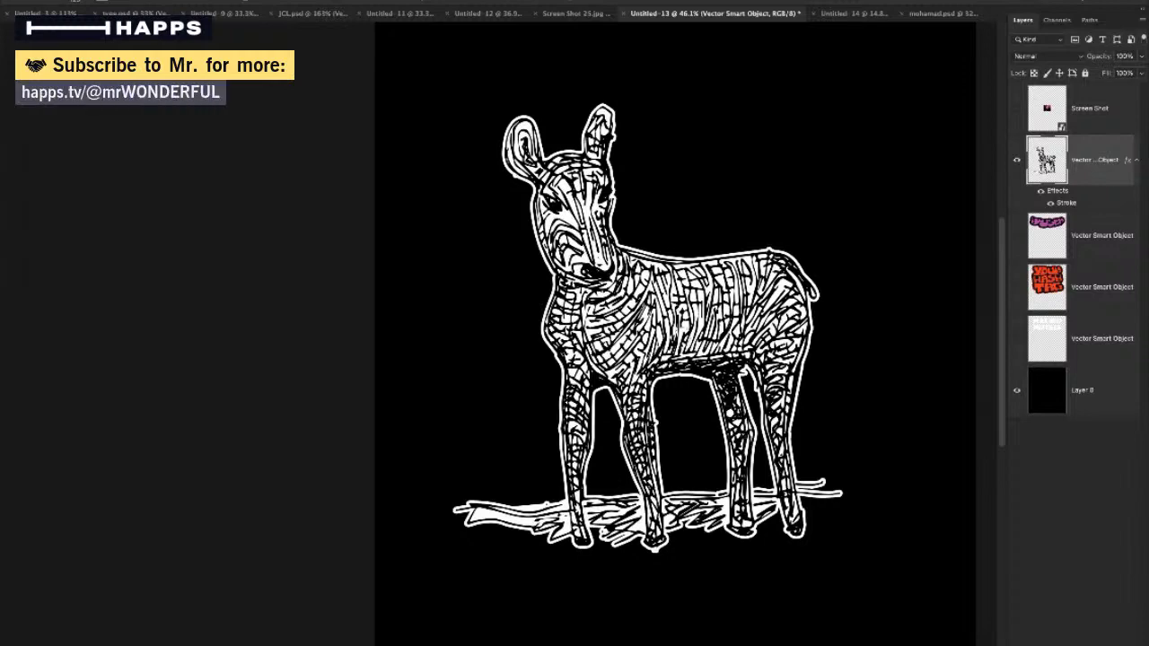
{"action": "key", "text": "z"}
{"action": "left_click_drag", "start_coordinate": [707, 428], "coordinate": [690, 435]}
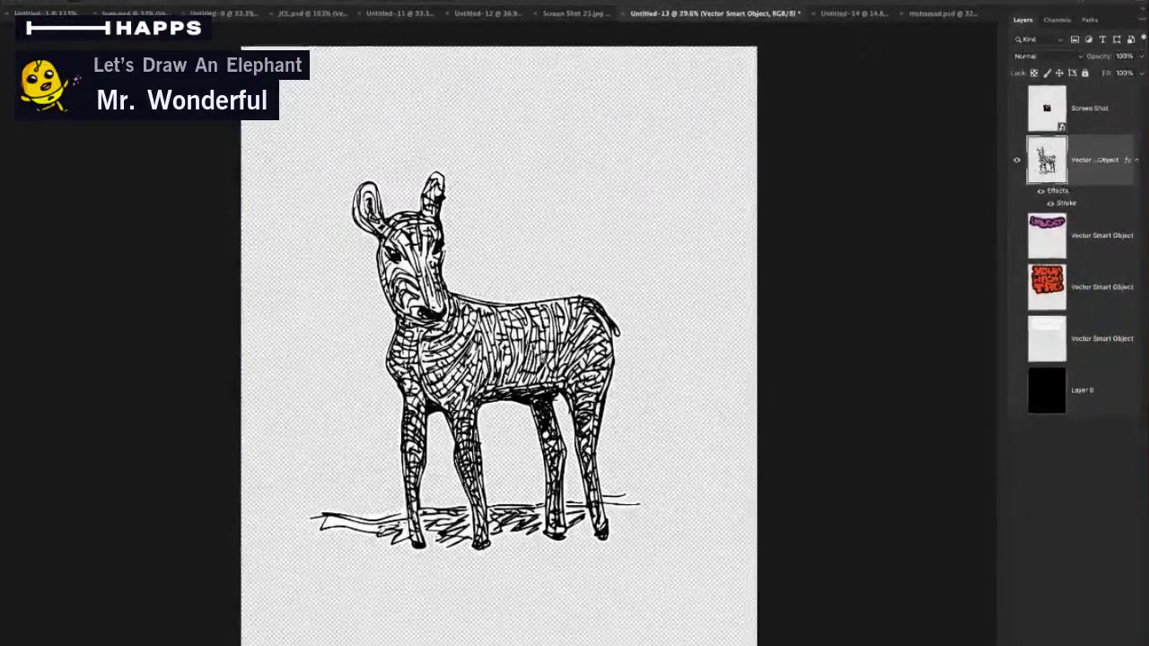
Paste the "I ♥ ZEBRA'S" lettering as a smart object, enlarge it slightly, and place it above the zebra's back
{"action": "key", "text": "ctrl+v"}
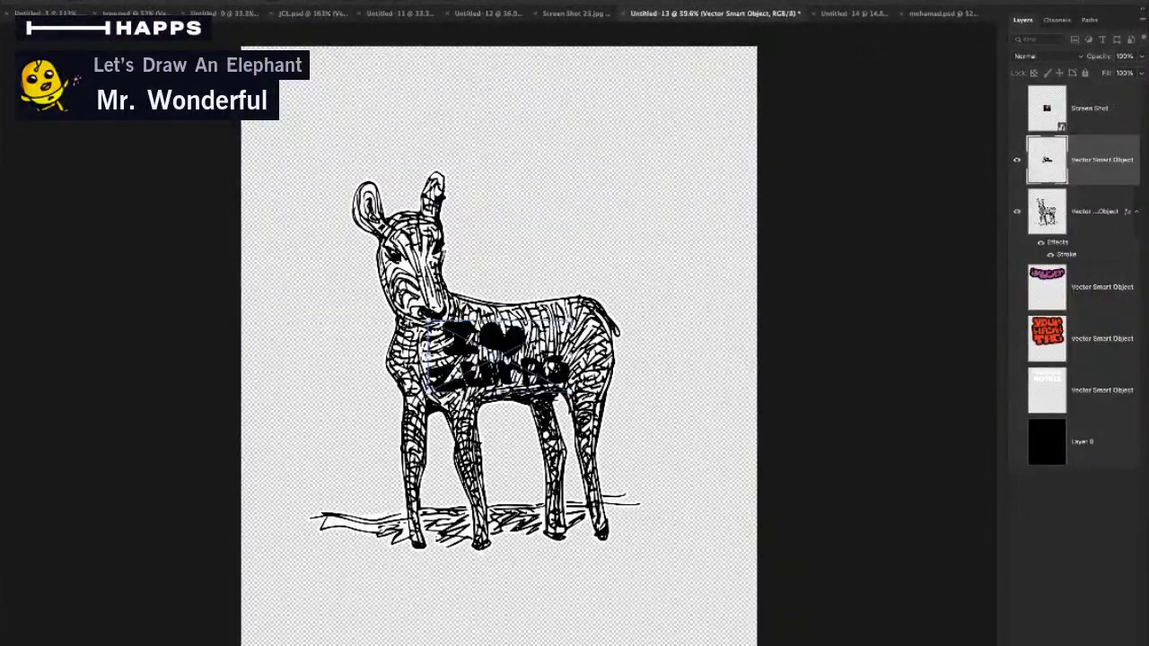
{"action": "left_click_drag", "start_coordinate": [520, 336], "coordinate": [613, 197]}
{"action": "key", "text": "Return"}
{"action": "scroll", "coordinate": [818, 360], "scroll_direction": "up", "scroll_amount": 2}
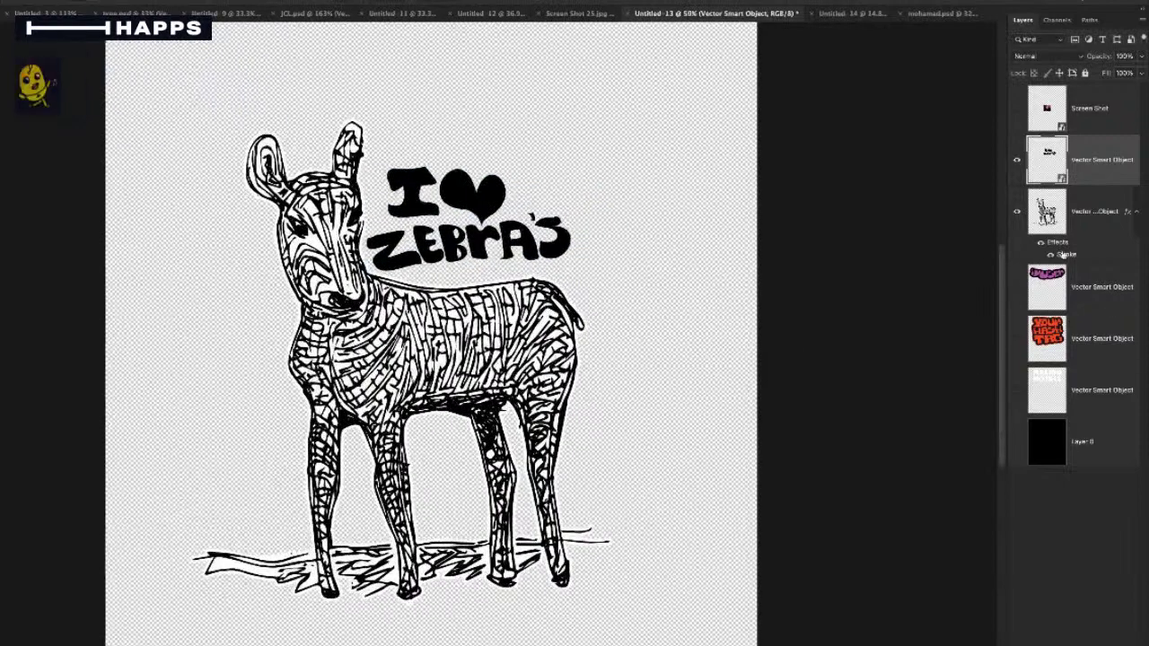
Select the zebra and lettering layers, scale them together to nearly fill the canvas width, and position them toward the top
{"action": "scroll", "coordinate": [819, 360], "scroll_direction": "down", "scroll_amount": 4}
{"action": "left_click", "coordinate": [1104, 225]}
{"action": "left_click", "coordinate": [1103, 162], "text": "shift"}
{"action": "key", "text": "ctrl+t"}
{"action": "left_click_drag", "start_coordinate": [348, 209], "coordinate": [303, 137]}
{"action": "key", "text": "ctrl+z"}
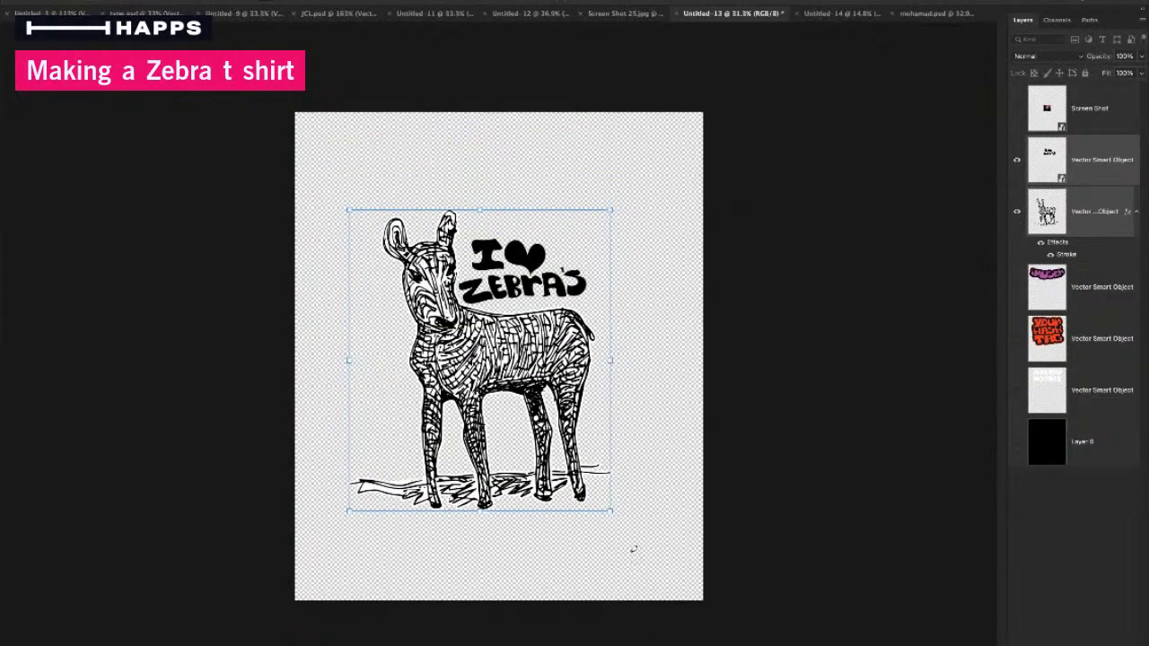
{"action": "left_click_drag", "start_coordinate": [609, 513], "coordinate": [678, 592]}
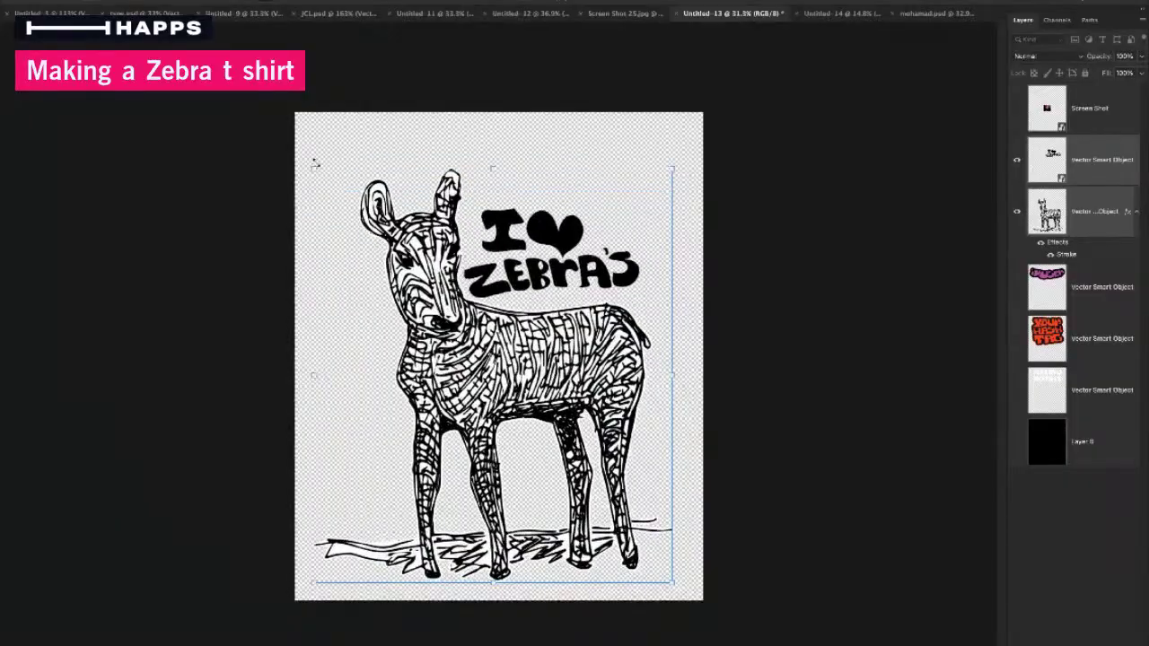
{"action": "left_click_drag", "start_coordinate": [313, 162], "coordinate": [312, 128]}
{"action": "left_click_drag", "start_coordinate": [426, 466], "coordinate": [418, 469]}
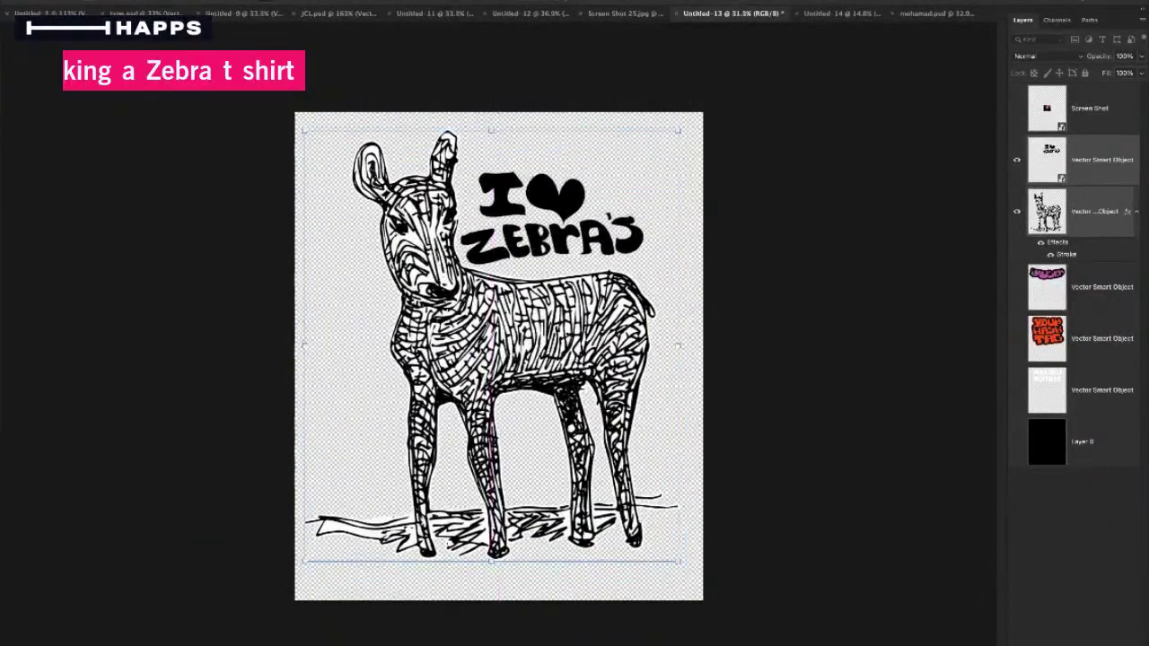
{"action": "left_click", "coordinate": [779, 557]}
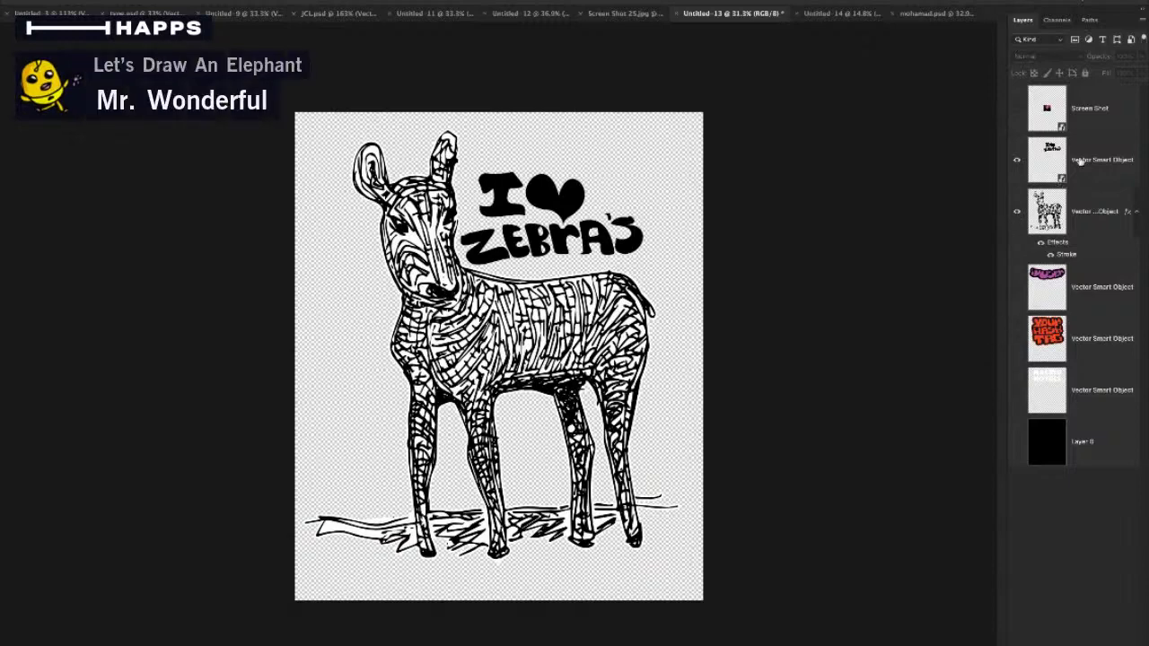
Rasterize the "I ♥ ZEBRA'S" lettering layer and invert it from black to white
{"action": "left_click", "coordinate": [1117, 160]}
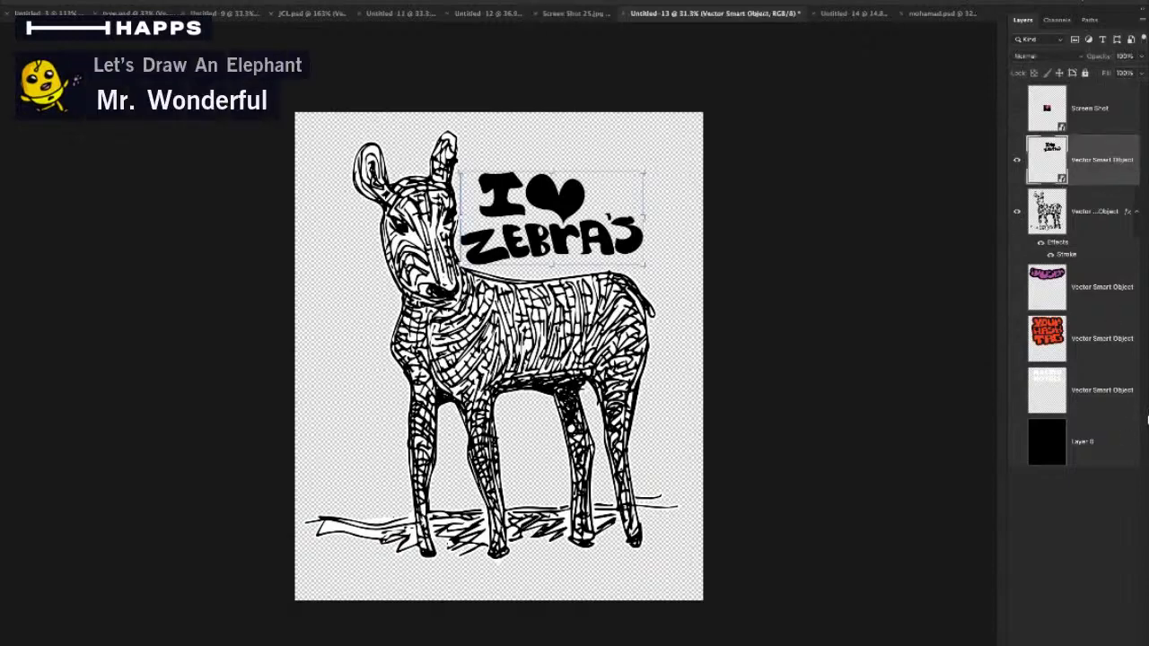
{"action": "left_click", "coordinate": [1132, 420]}
{"action": "key", "text": "super+i"}
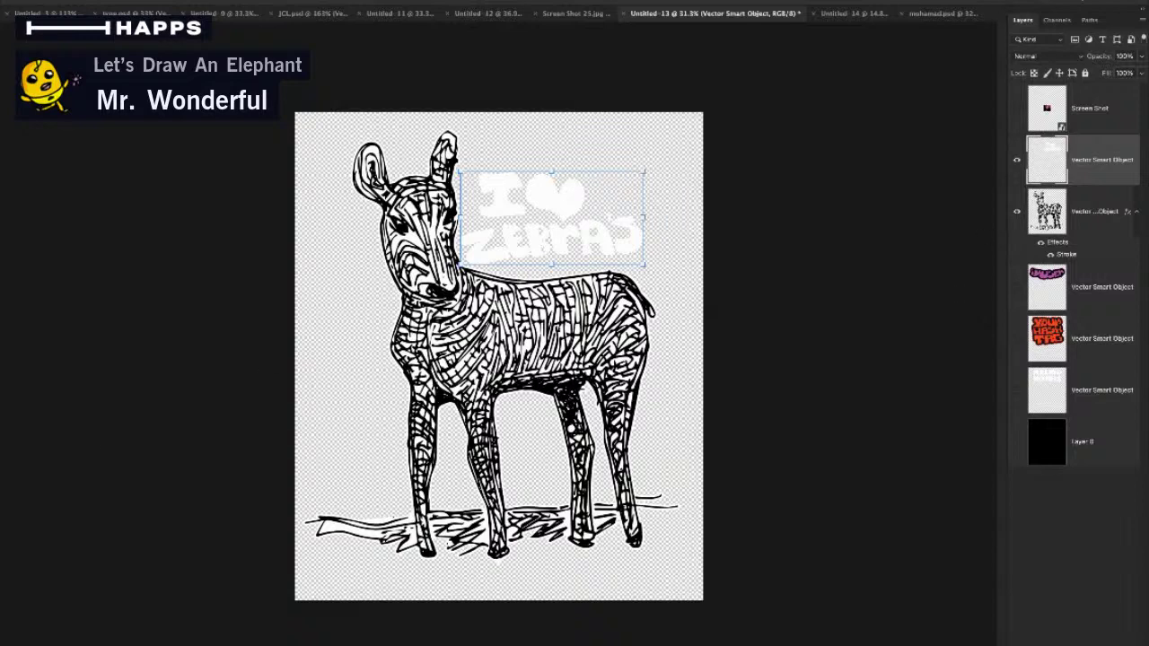
Fill the heart in the lettering with red and preview the artwork against the black background layer
{"action": "key", "text": "b"}
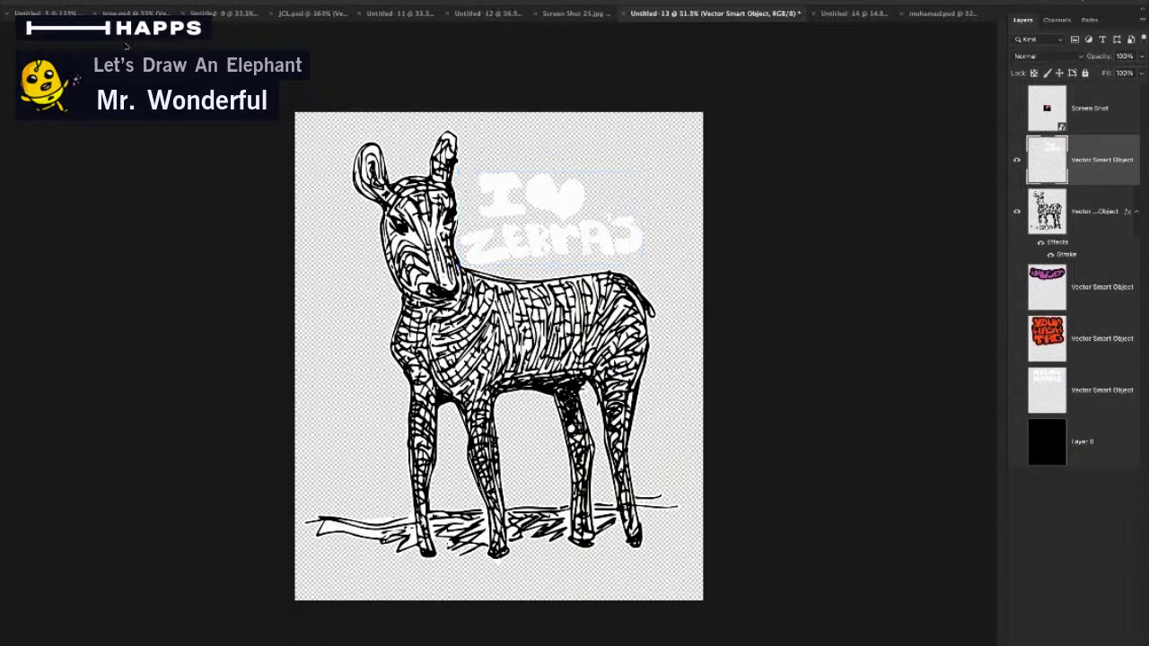
{"action": "left_click", "coordinate": [565, 208]}
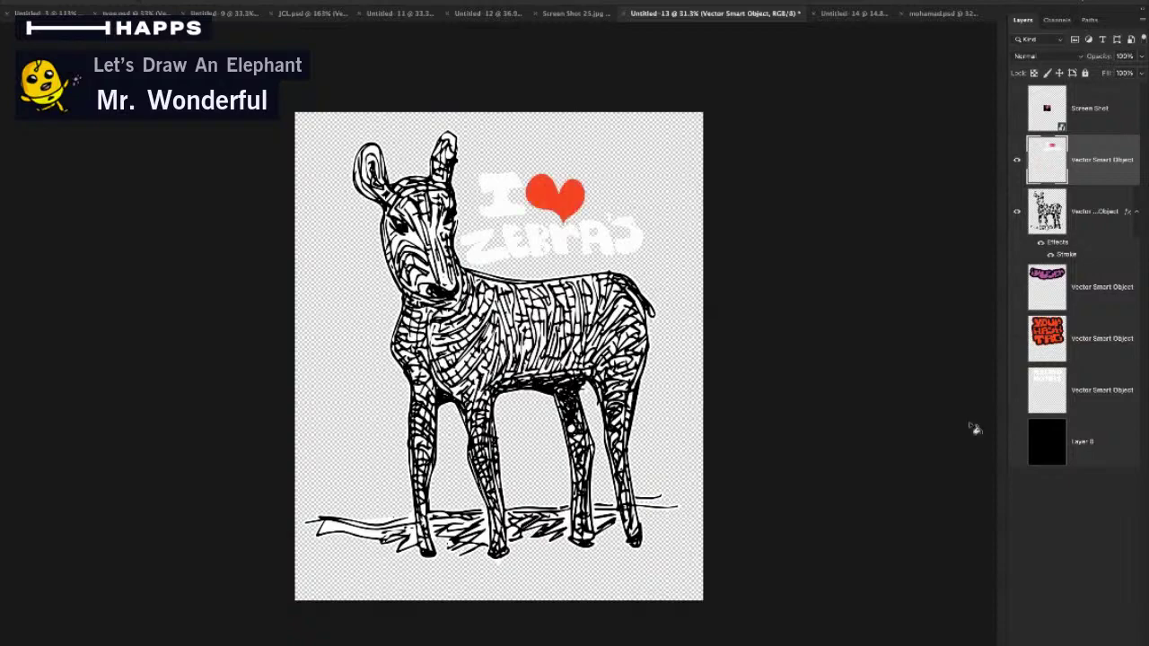
{"action": "left_click", "coordinate": [1016, 442]}
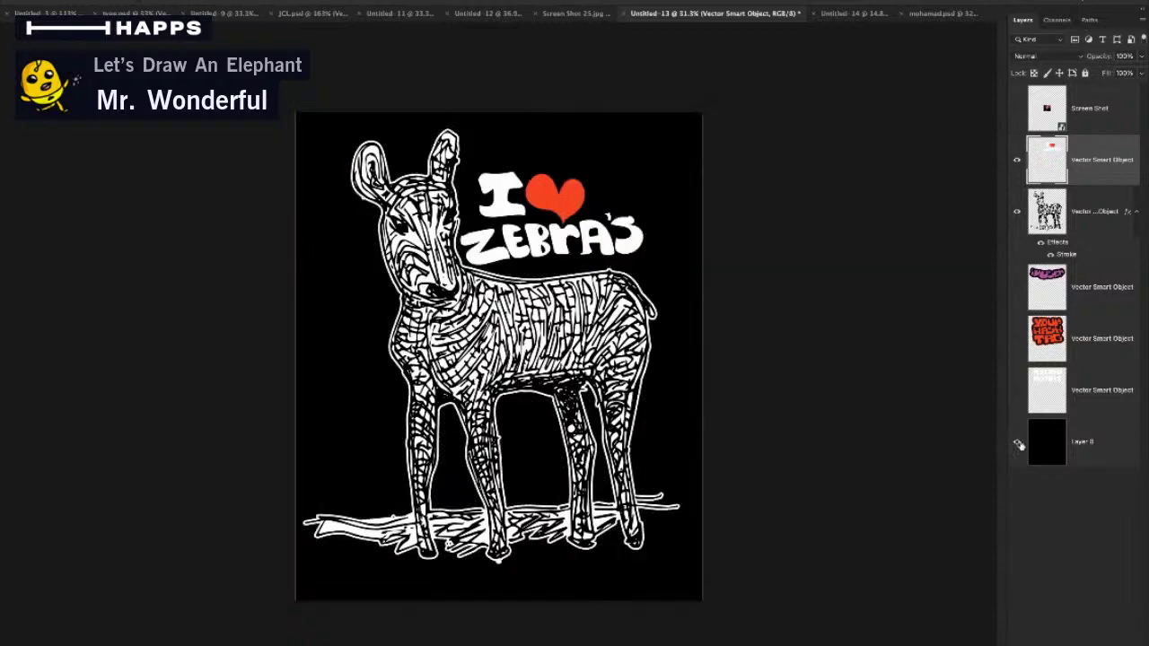
{"action": "left_click", "coordinate": [1017, 443]}
On a new layer, fill a freehand curved highlight on the heart's left lobe with white and lower its Fill to 39%
{"action": "left_click_drag", "start_coordinate": [621, 189], "coordinate": [641, 210]}
{"action": "left_click", "coordinate": [1129, 641]}
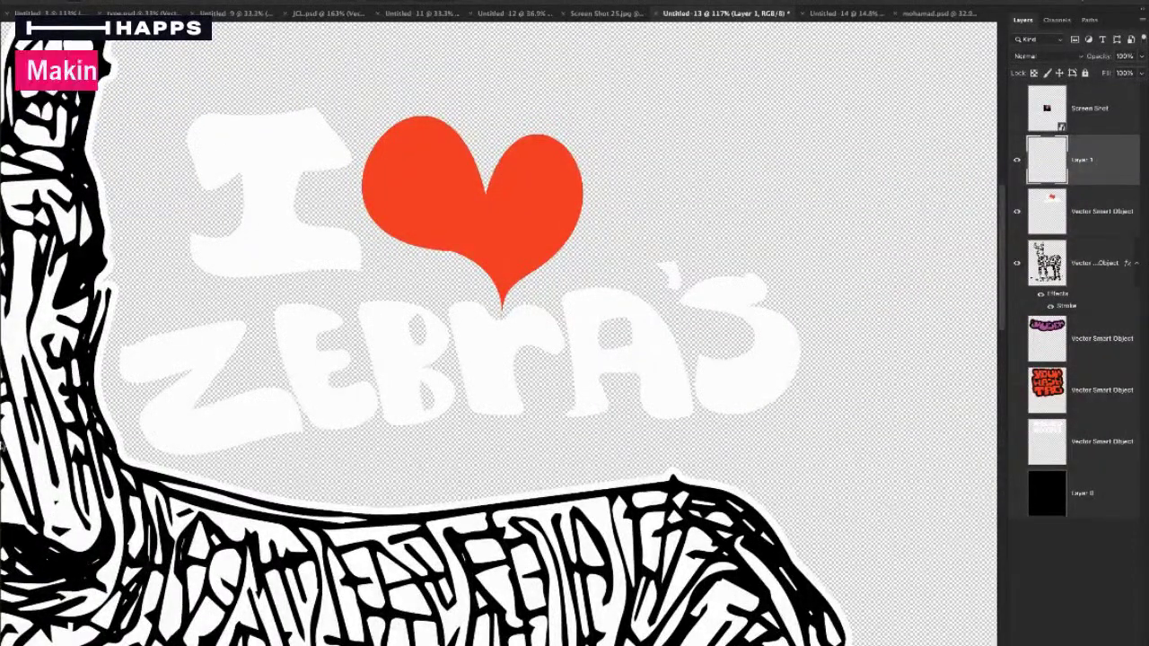
{"action": "mouse_move", "coordinate": [446, 143]}
{"action": "left_mouse_down"}
{"action": "mouse_move", "coordinate": [411, 142]}
{"action": "mouse_move", "coordinate": [389, 195]}
{"action": "mouse_move", "coordinate": [452, 159]}
{"action": "mouse_move", "coordinate": [399, 184]}
{"action": "left_mouse_up"}
{"action": "key", "text": "alt+BackSpace"}
{"action": "key", "text": "super+d"}
{"action": "left_click_drag", "start_coordinate": [1139, 79], "coordinate": [1127, 90]}
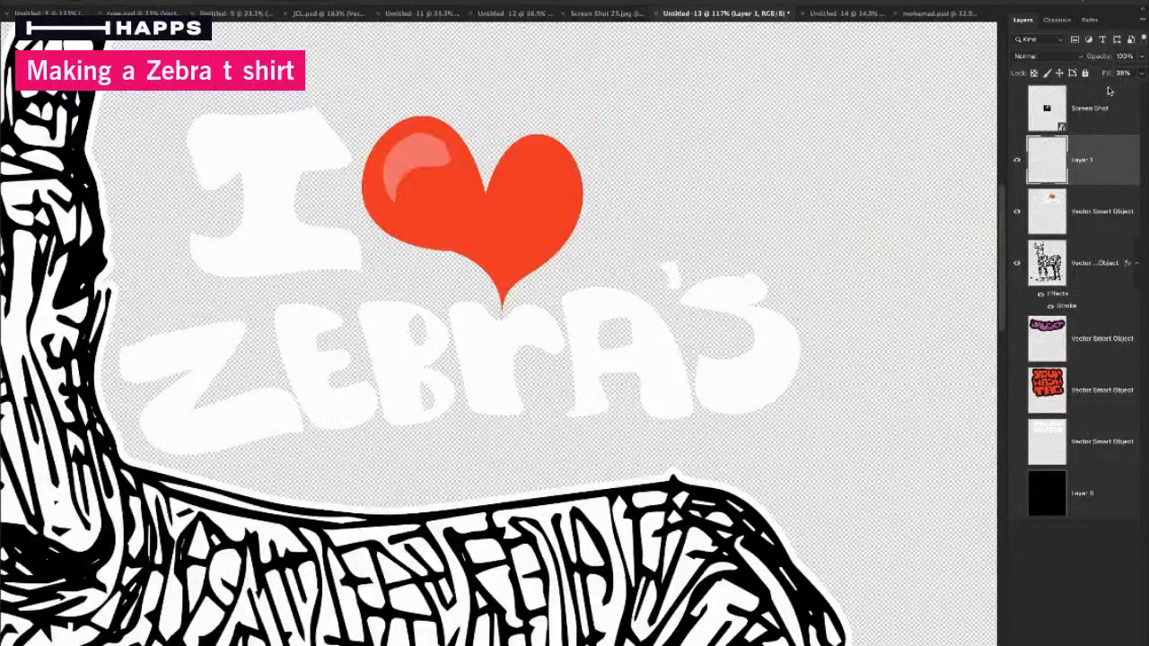
Enlarge the heart's highlight slightly, adjust its position within the left lobe, and show the black background layer
{"action": "key", "text": "ctrl+t"}
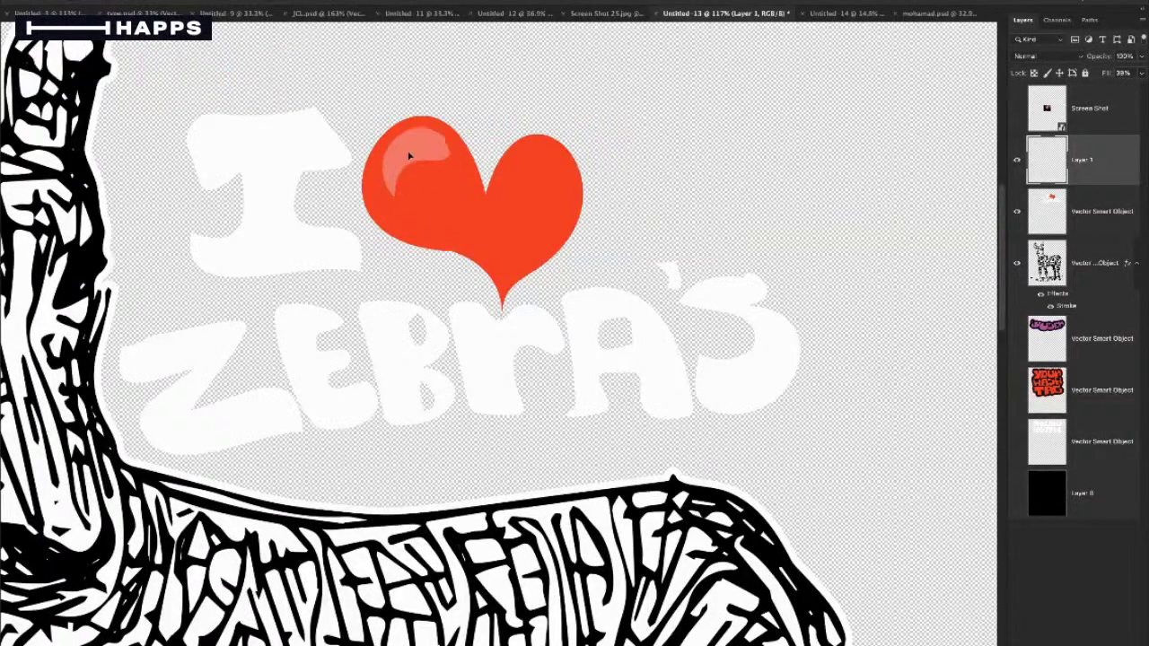
{"action": "left_click_drag", "start_coordinate": [382, 197], "coordinate": [372, 206]}
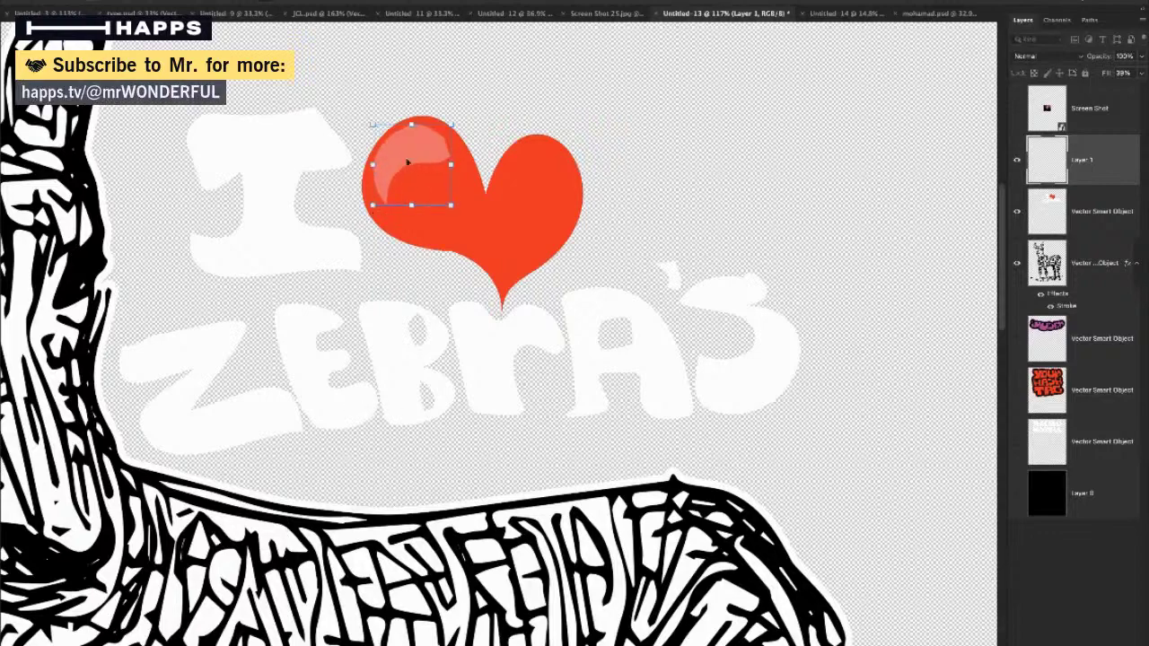
{"action": "left_click_drag", "start_coordinate": [408, 163], "coordinate": [413, 163]}
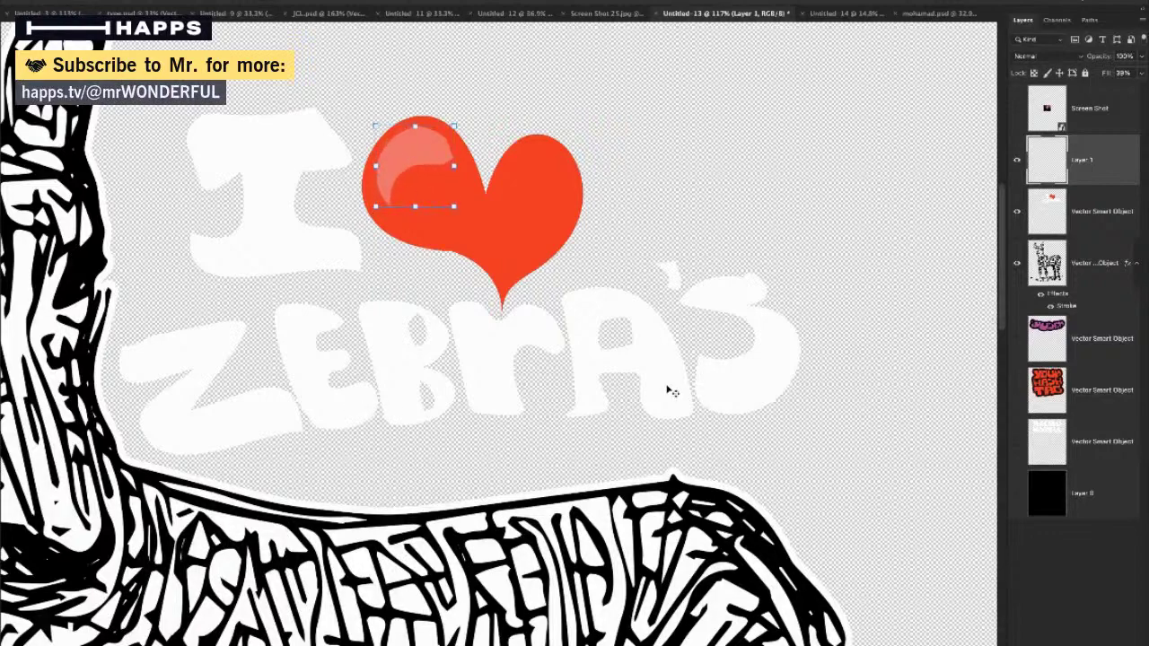
{"action": "key", "text": "Return"}
{"action": "key", "text": "ctrl+0"}
{"action": "left_click", "coordinate": [1015, 493]}
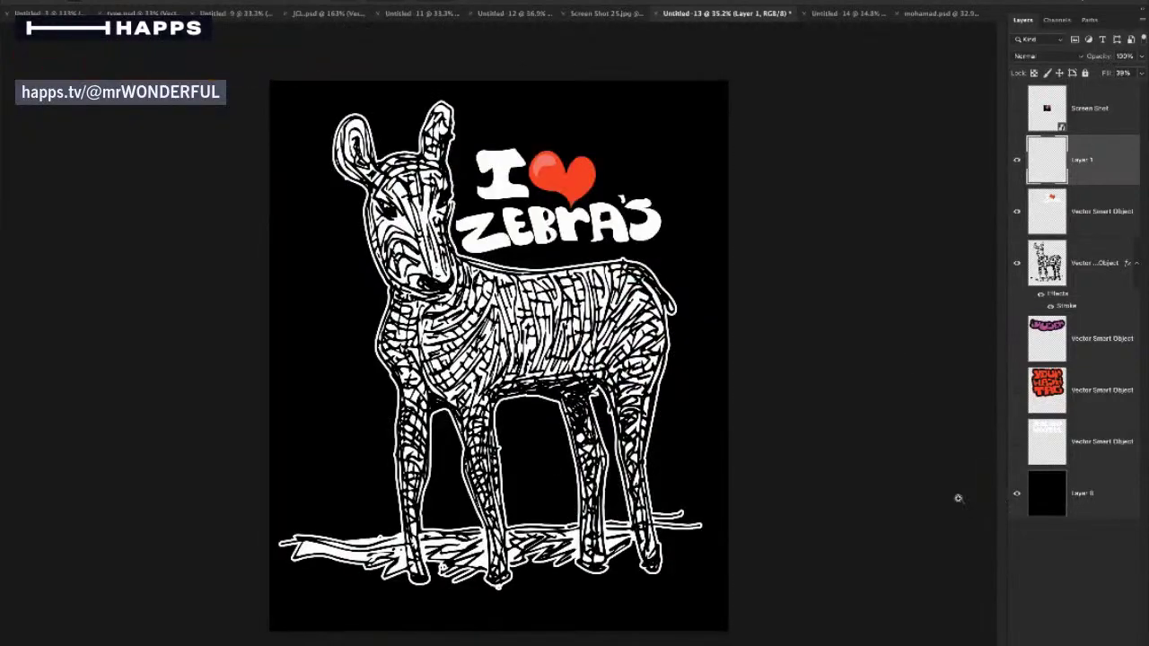
{"action": "left_click_drag", "start_coordinate": [673, 439], "coordinate": [636, 453]}
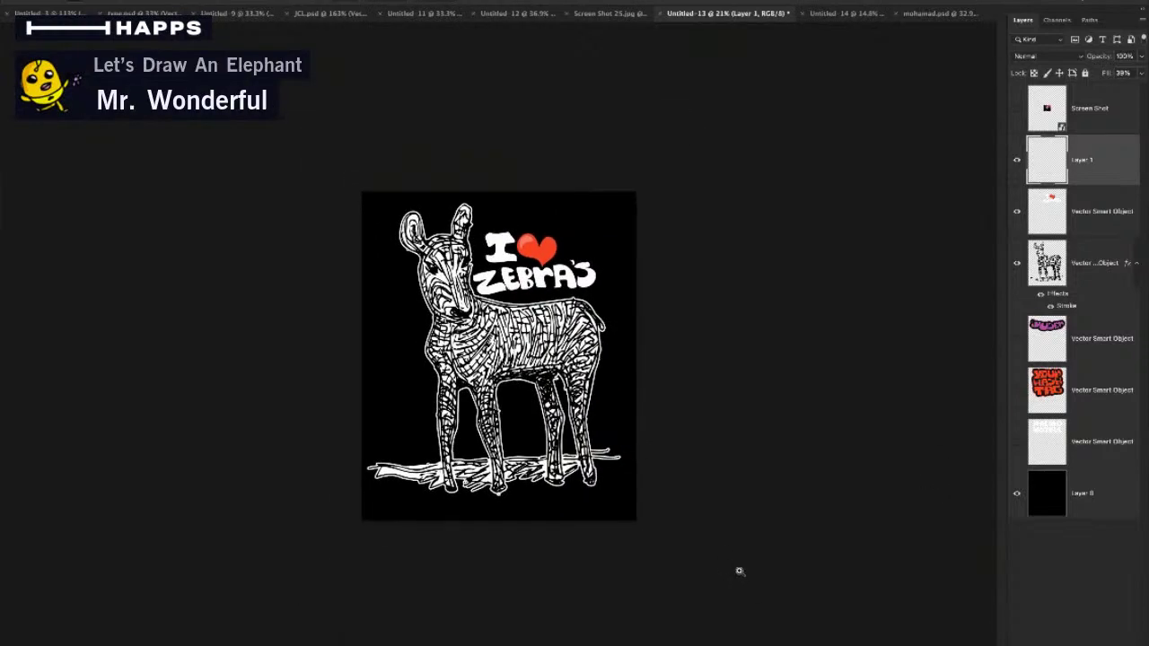
Outline a freehand shadow beneath the zebra's chin, fill it with black on its own new layer, and set that layer's Fill to 32%
{"action": "left_click_drag", "start_coordinate": [459, 311], "coordinate": [559, 313]}
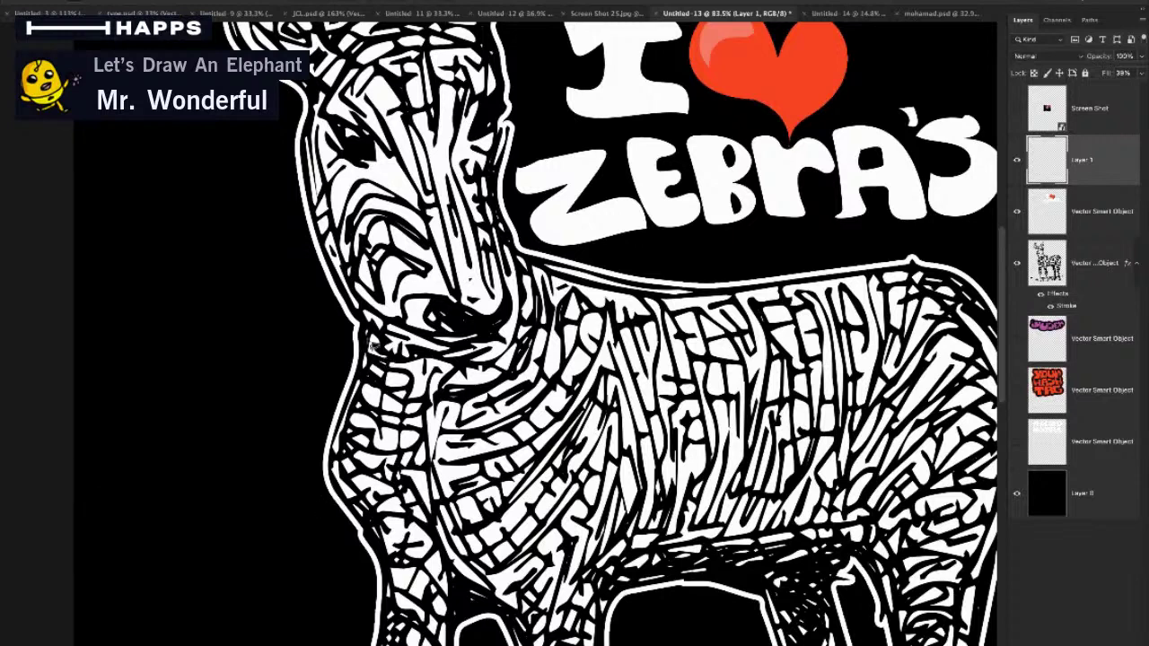
{"action": "mouse_move", "coordinate": [392, 378]}
{"action": "left_mouse_down"}
{"action": "mouse_move", "coordinate": [471, 393]}
{"action": "mouse_move", "coordinate": [493, 342]}
{"action": "mouse_move", "coordinate": [404, 341]}
{"action": "mouse_move", "coordinate": [372, 381]}
{"action": "left_mouse_up"}
{"action": "key", "text": "alt+BackSpace"}
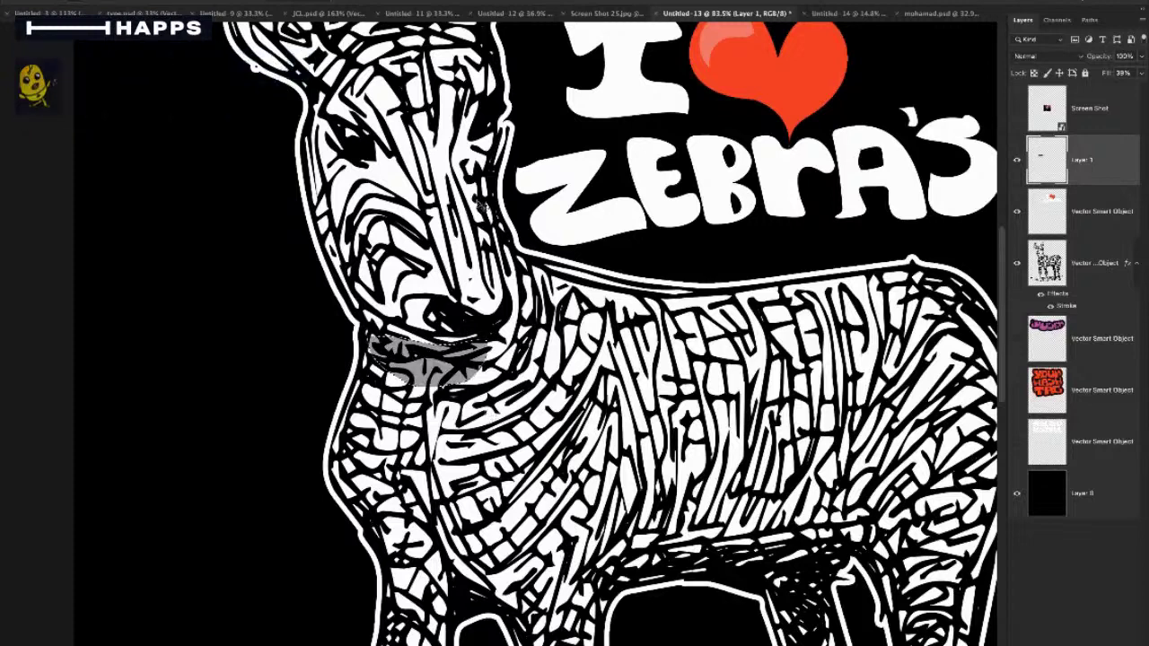
{"action": "key", "text": "super+d"}
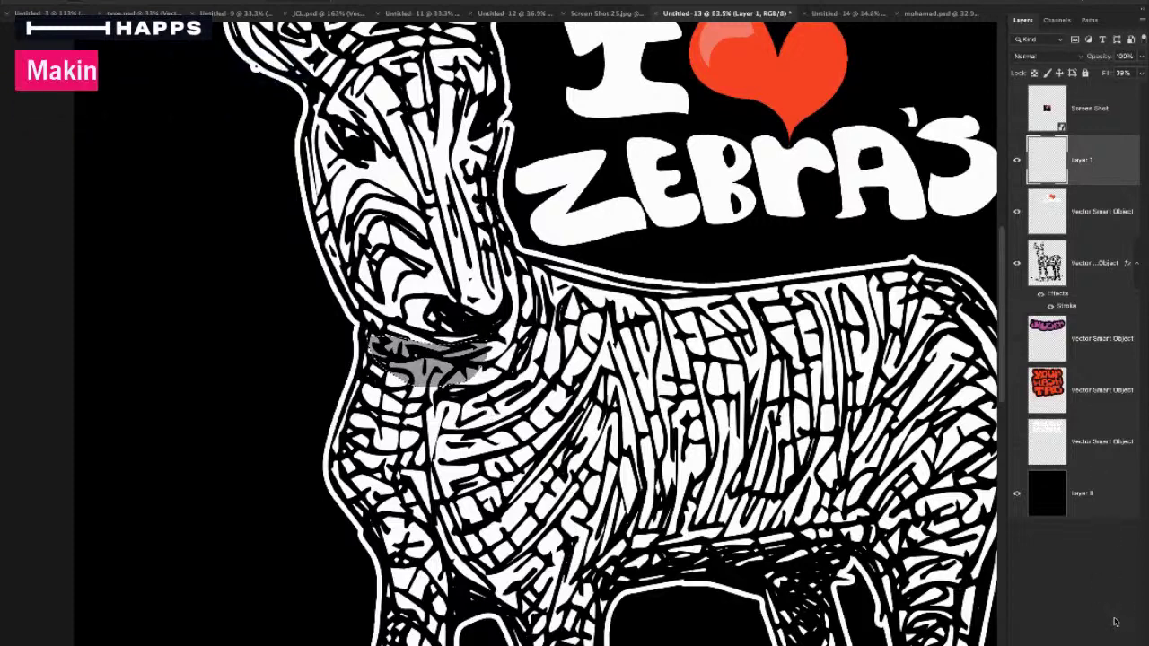
{"action": "key", "text": "q"}
{"action": "key", "text": "ctrl+j"}
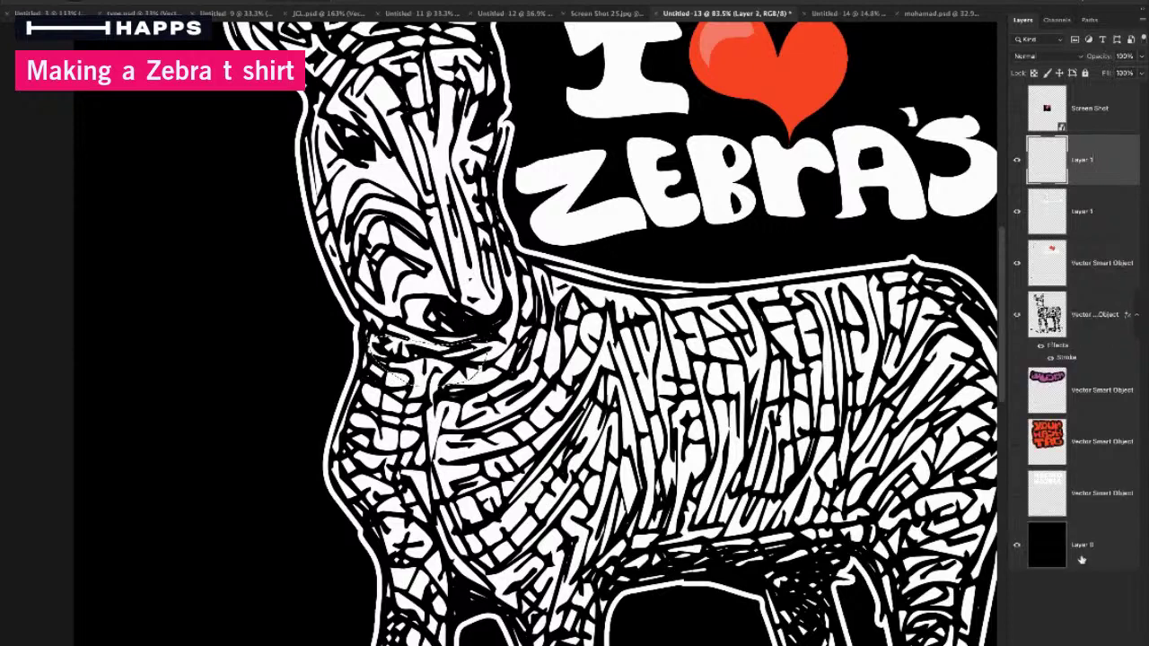
{"action": "key", "text": "alt+BackSpace"}
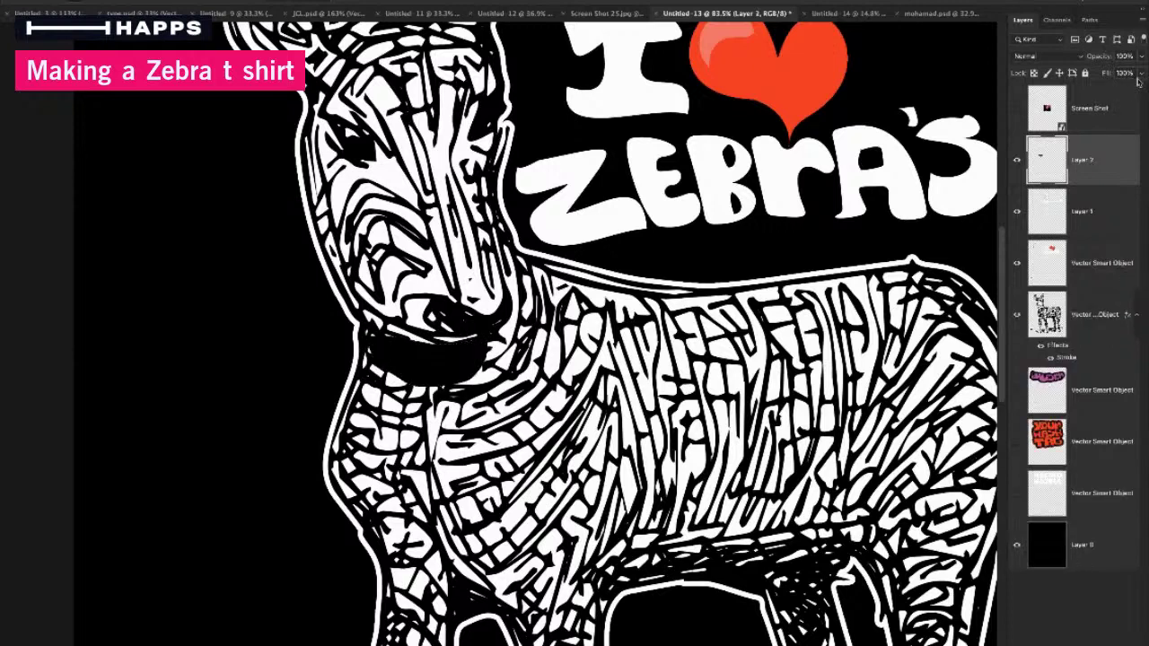
{"action": "left_click", "coordinate": [1111, 93]}
Transform the chin shadow so it sits across the top of the zebra's neck, directly beneath the jaw
{"action": "key", "text": "ctrl+t"}
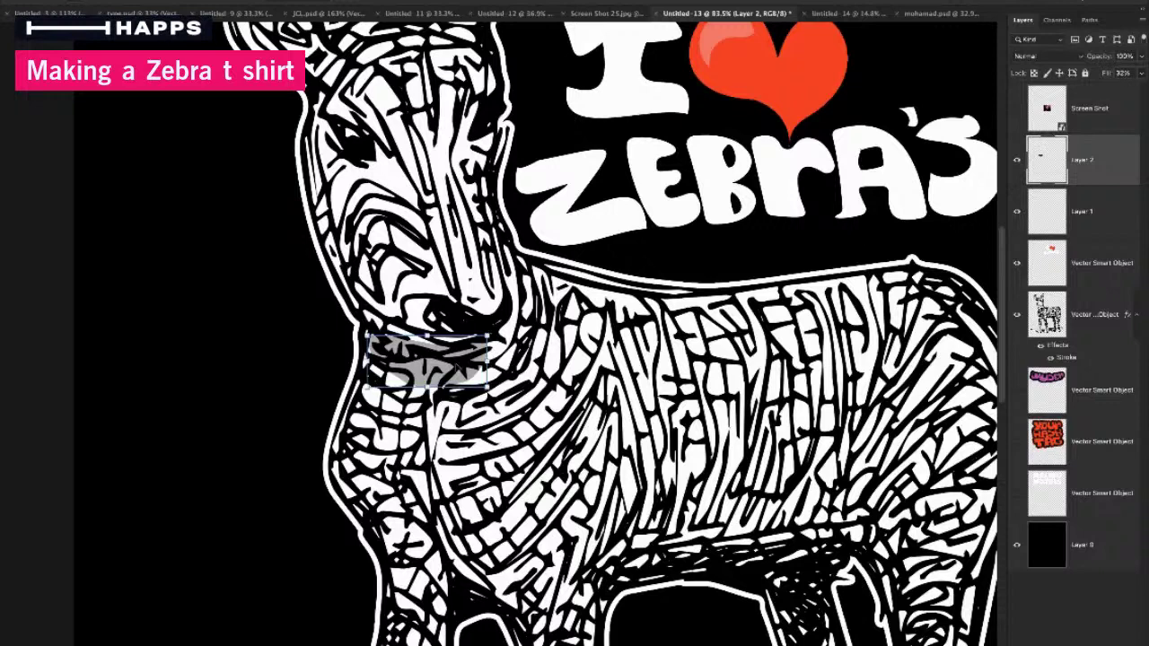
{"action": "key", "text": "Return"}
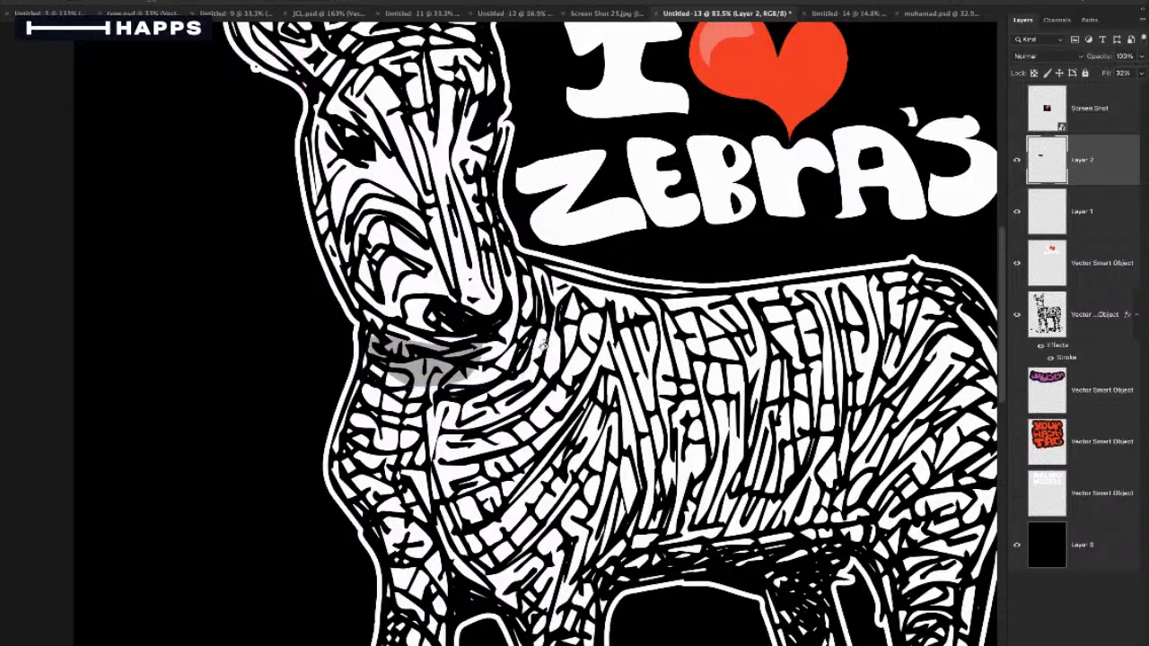
{"action": "left_click_drag", "start_coordinate": [542, 343], "coordinate": [545, 384]}
{"action": "key", "text": "ctrl+t"}
{"action": "left_click_drag", "start_coordinate": [497, 330], "coordinate": [458, 377]}
{"action": "key", "text": "Return"}
{"action": "key", "text": "ctrl+t"}
{"action": "left_click", "coordinate": [578, 476]}
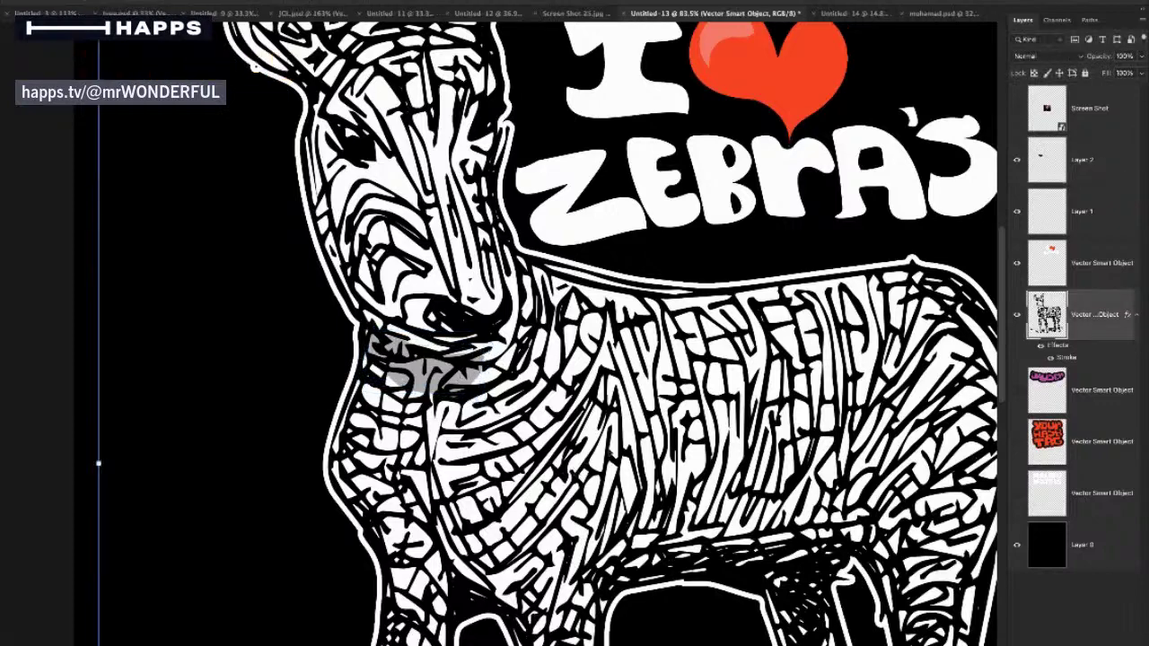
Select the chin shadow again and shorten it from its lower edge so it hugs the underside of the jaw
{"action": "left_click_drag", "start_coordinate": [651, 434], "coordinate": [621, 439]}
{"action": "scroll", "coordinate": [621, 439], "scroll_direction": "down", "scroll_amount": 3}
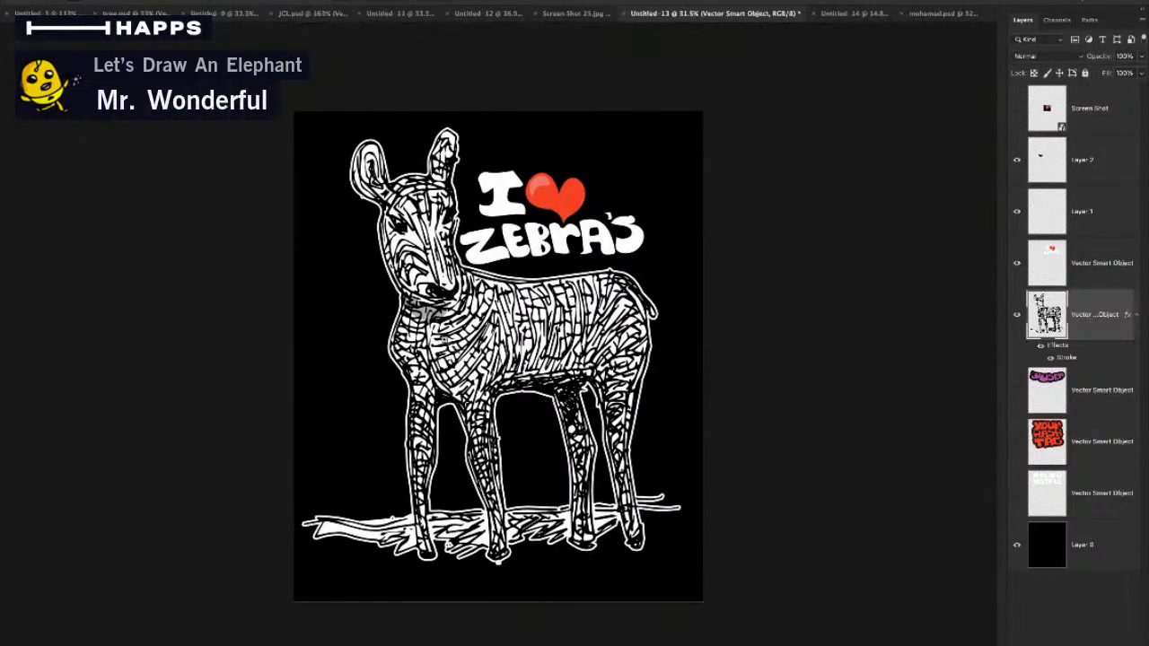
{"action": "scroll", "coordinate": [412, 313], "scroll_direction": "up", "scroll_amount": 3}
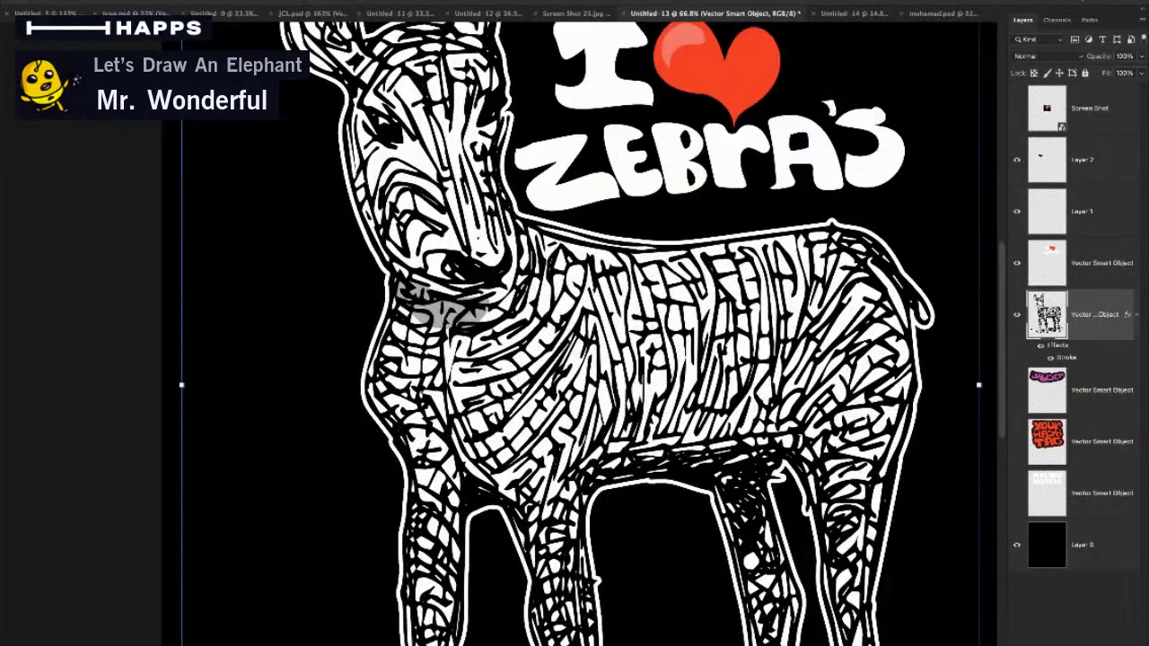
{"action": "left_click", "coordinate": [445, 334]}
{"action": "left_click_drag", "start_coordinate": [441, 329], "coordinate": [441, 316]}
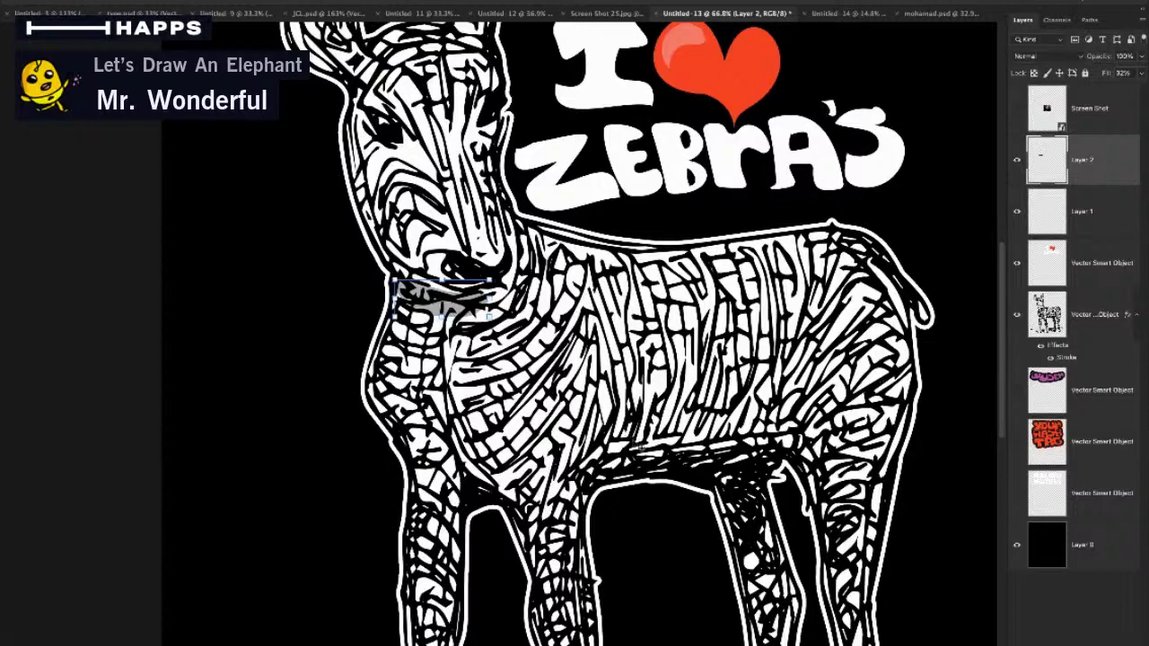
{"action": "key", "text": "z"}
{"action": "left_click_drag", "start_coordinate": [628, 441], "coordinate": [602, 426]}
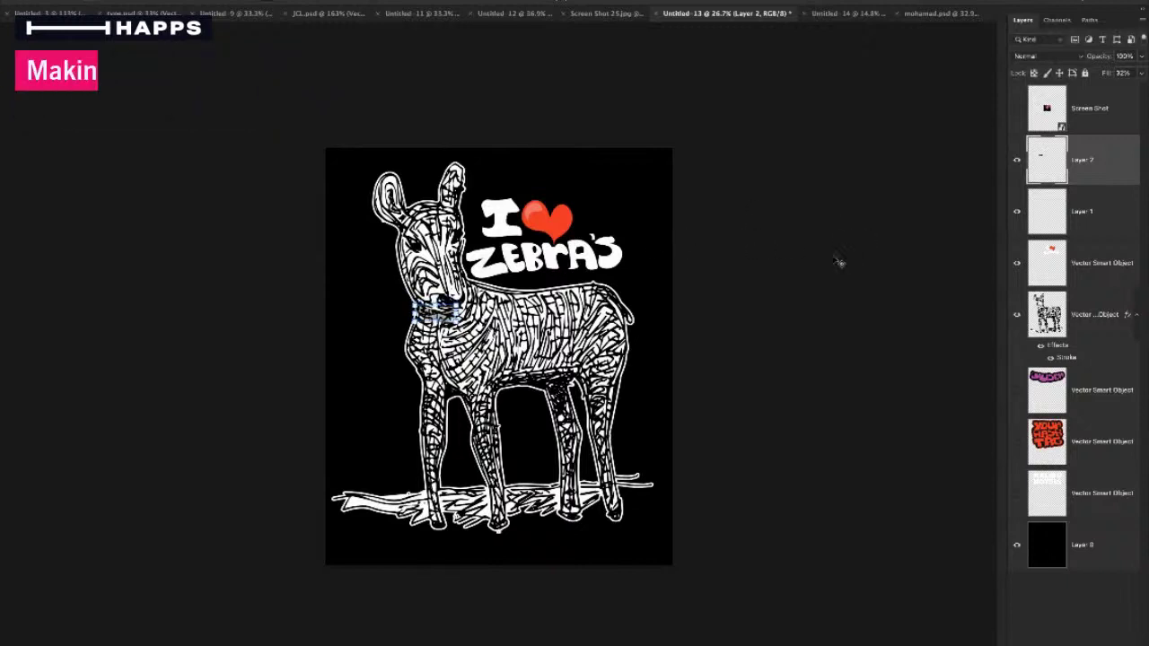
Lower the Fill of the chin shadow layer further and hide the layer
{"action": "left_click", "coordinate": [823, 270]}
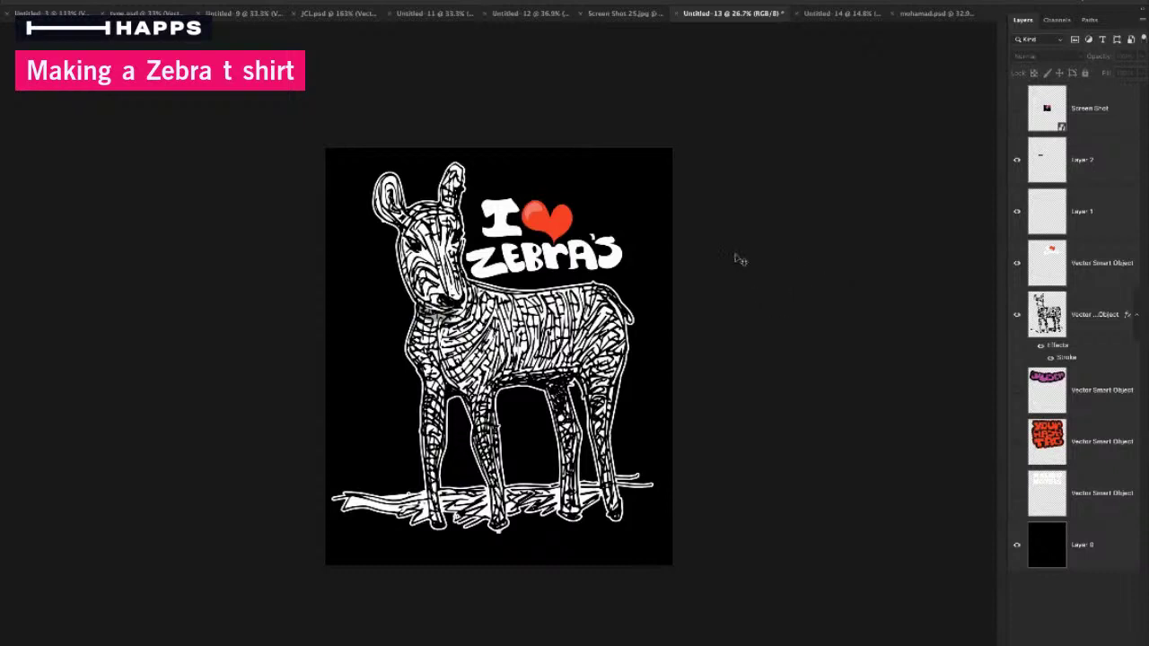
{"action": "left_click", "coordinate": [1068, 164]}
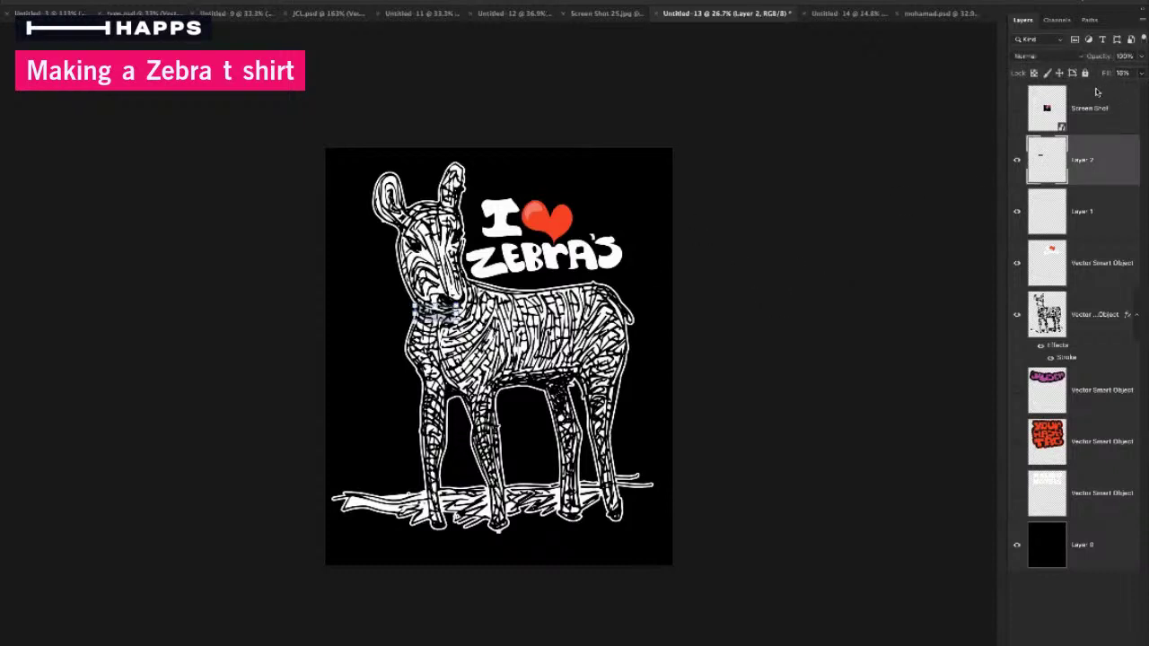
{"action": "left_click", "coordinate": [911, 260]}
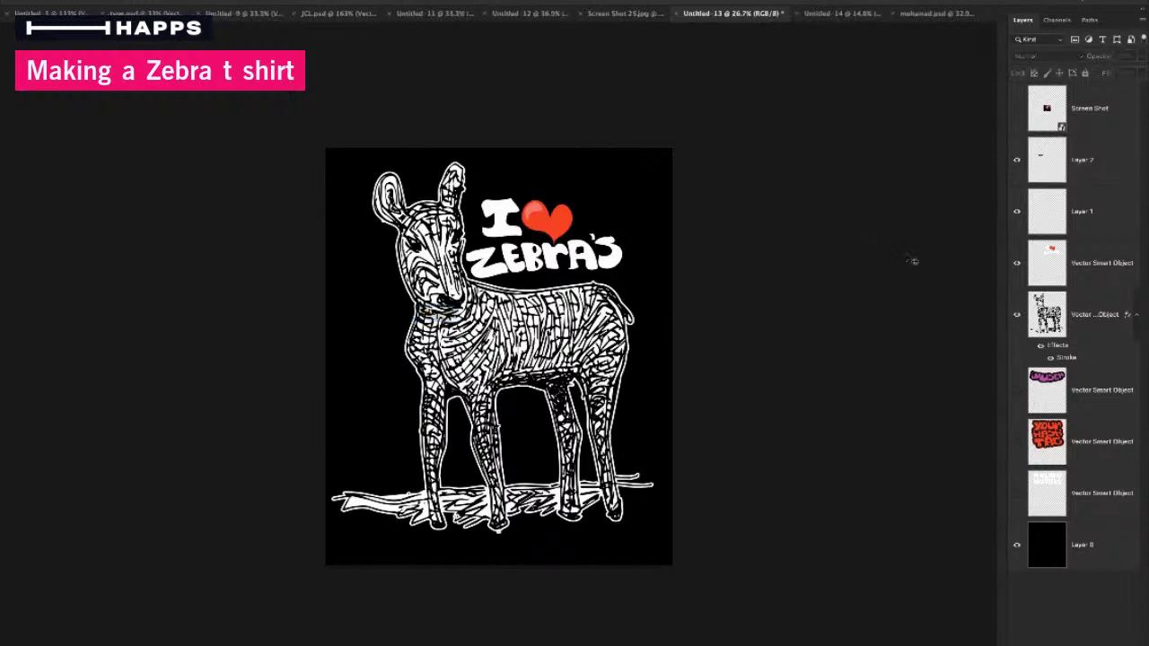
{"action": "left_click", "coordinate": [1016, 163]}
{"action": "left_click", "coordinate": [1017, 165]}
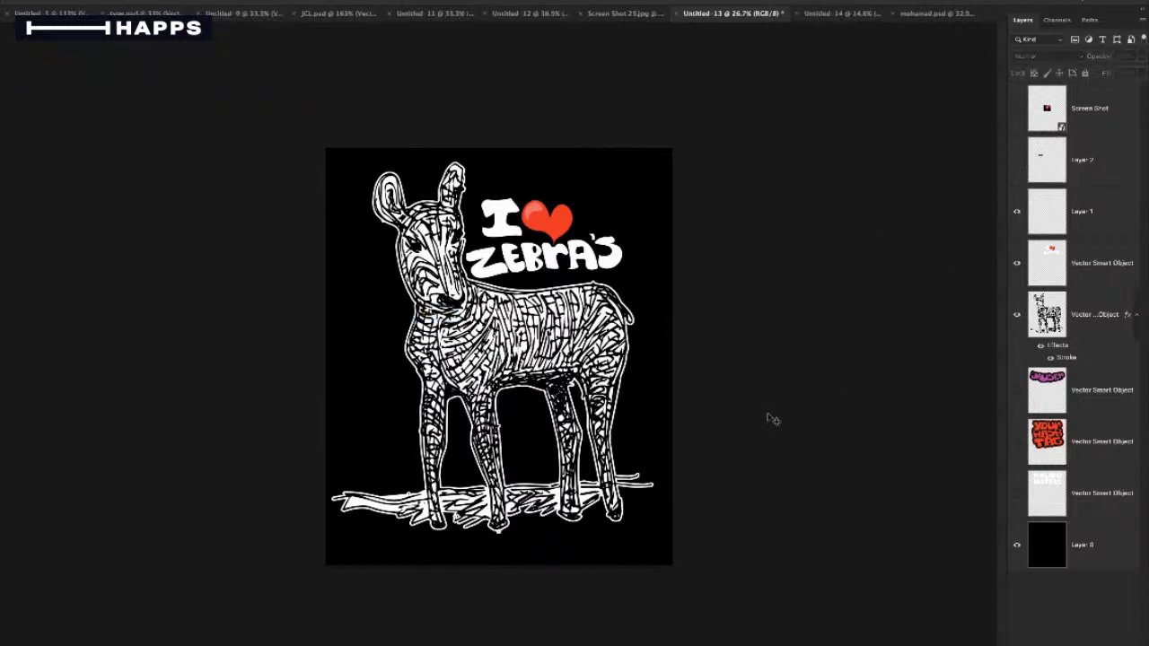